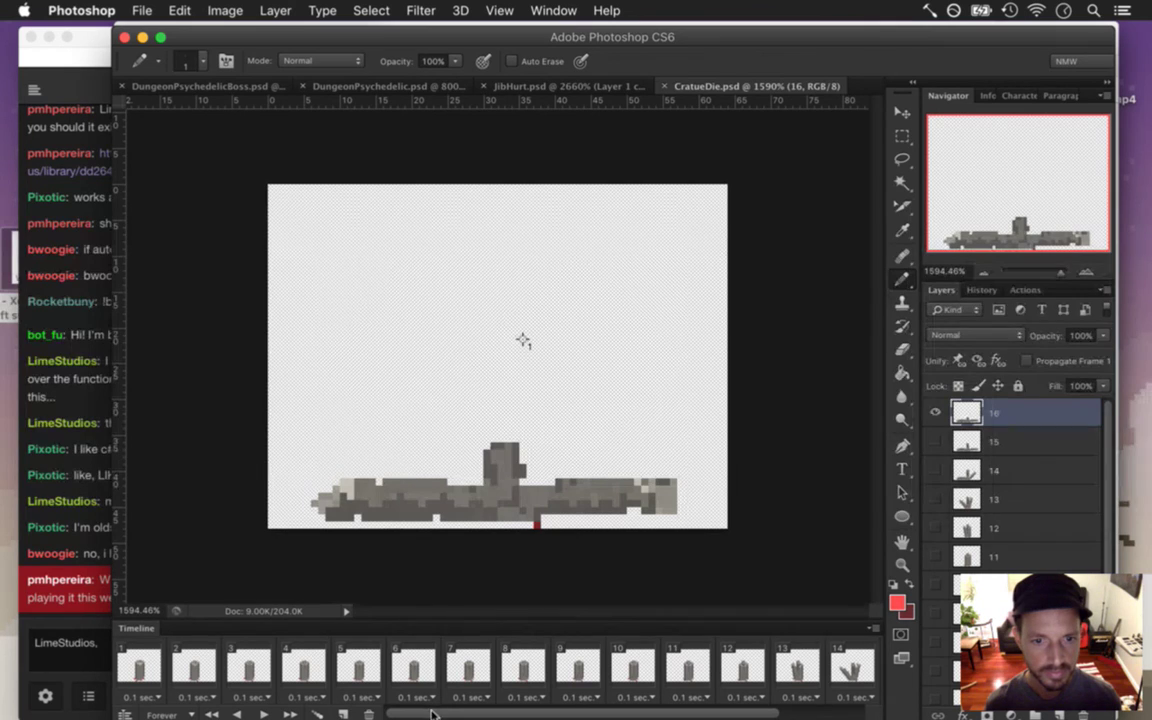
# Play the pillar animation from the first frame and stop playback partway through.
pyautogui.click(139, 665)
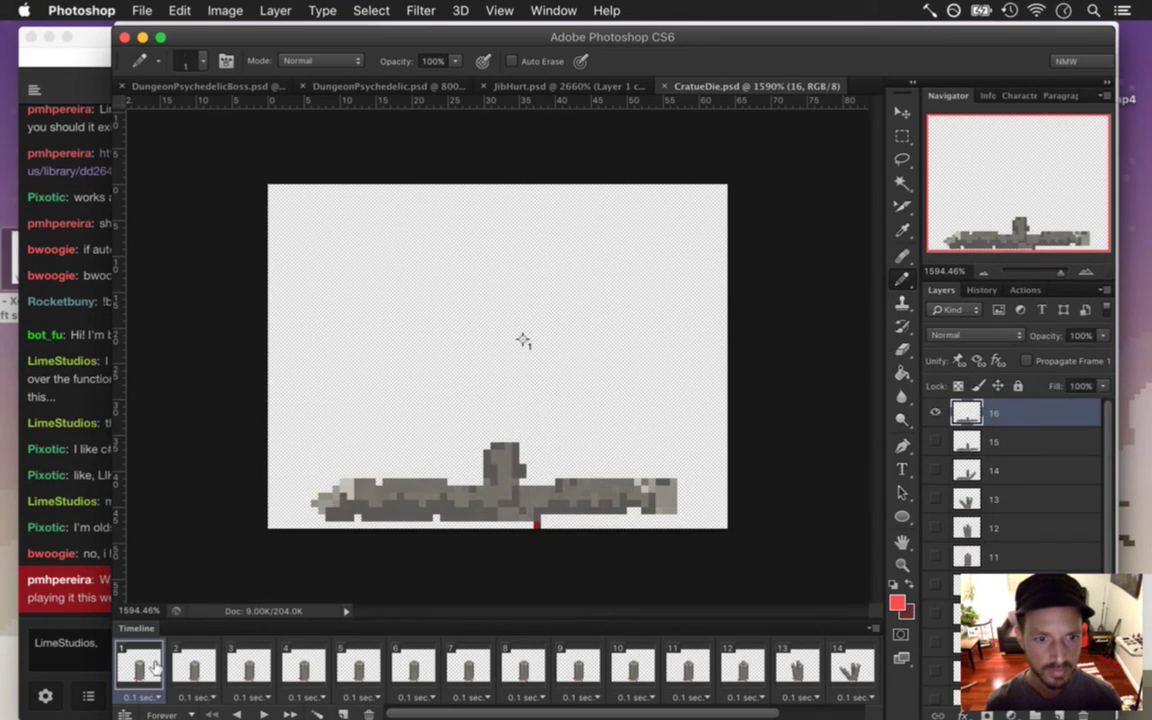
pyautogui.click(265, 713)
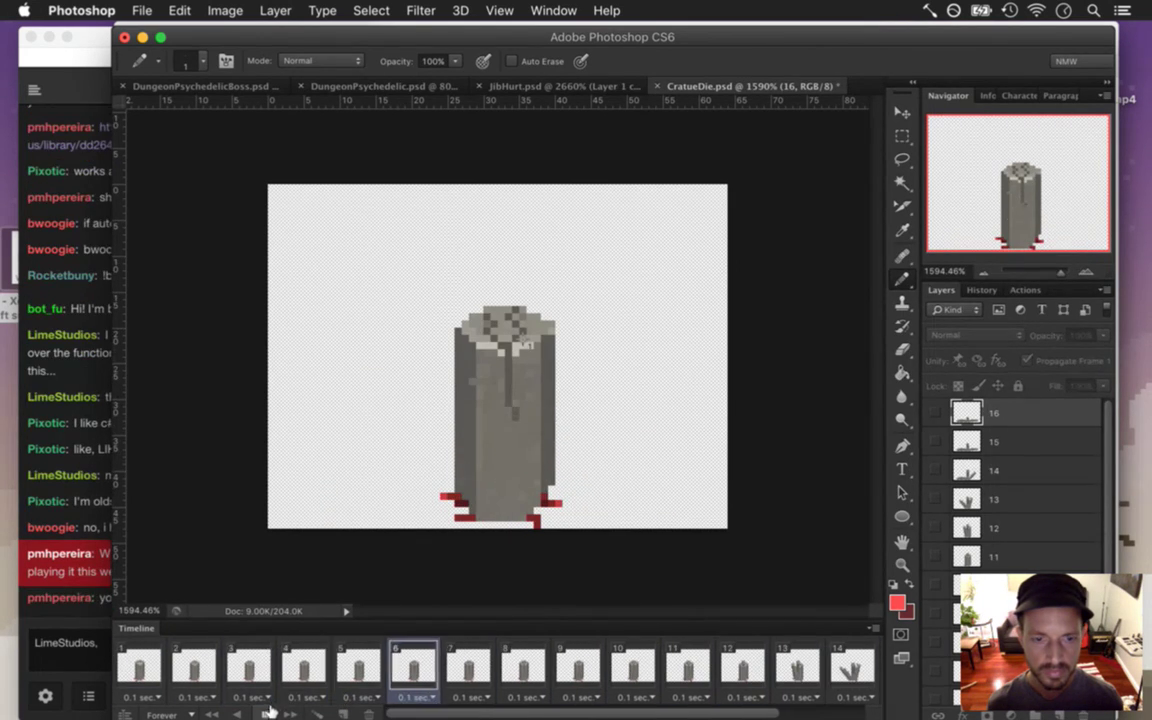
pyautogui.click(265, 713)
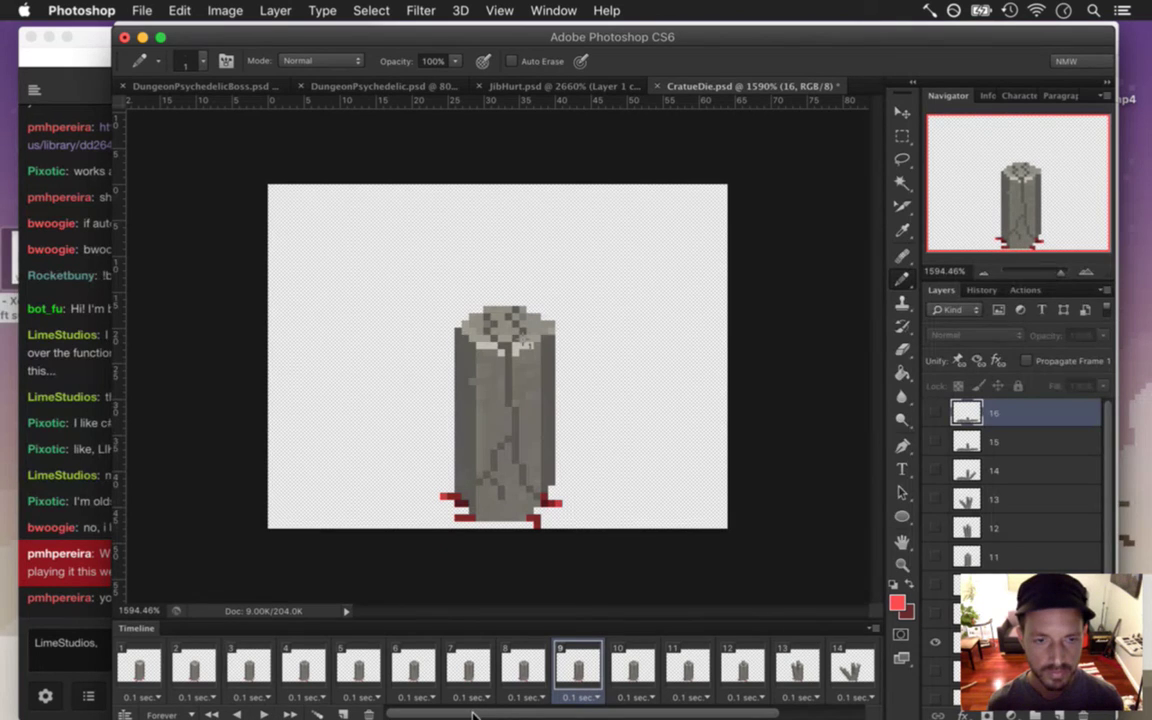
# Switch to the Twitch chat and read the viewers' questions about the 360 controller and Songbringer's development progress.
pyautogui.click(69, 630)
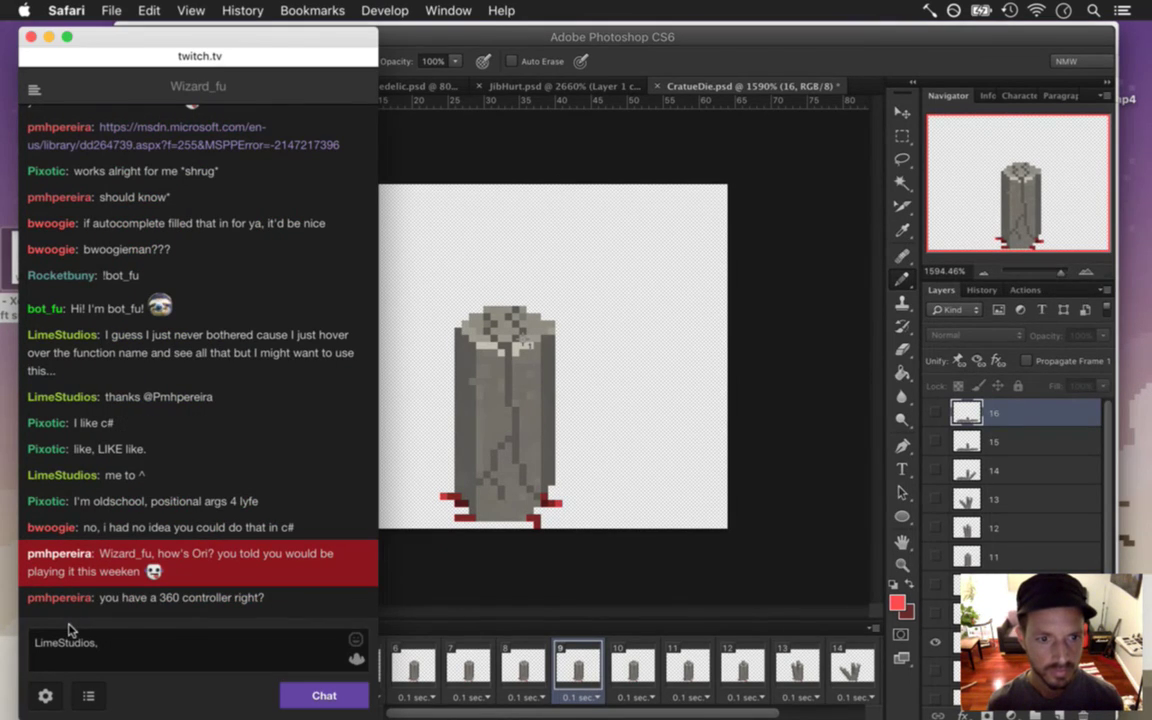
pyautogui.moveTo(121, 599); pyautogui.dragTo(236, 613)
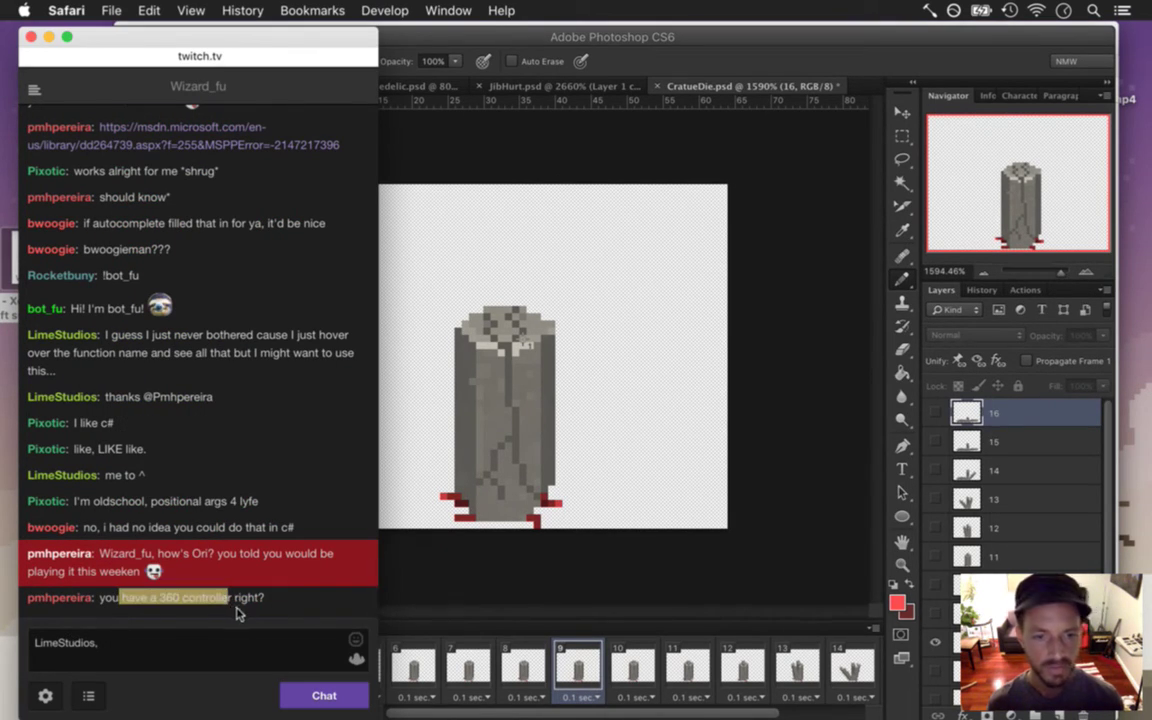
pyautogui.click(422, 584)
pyautogui.click(93, 607)
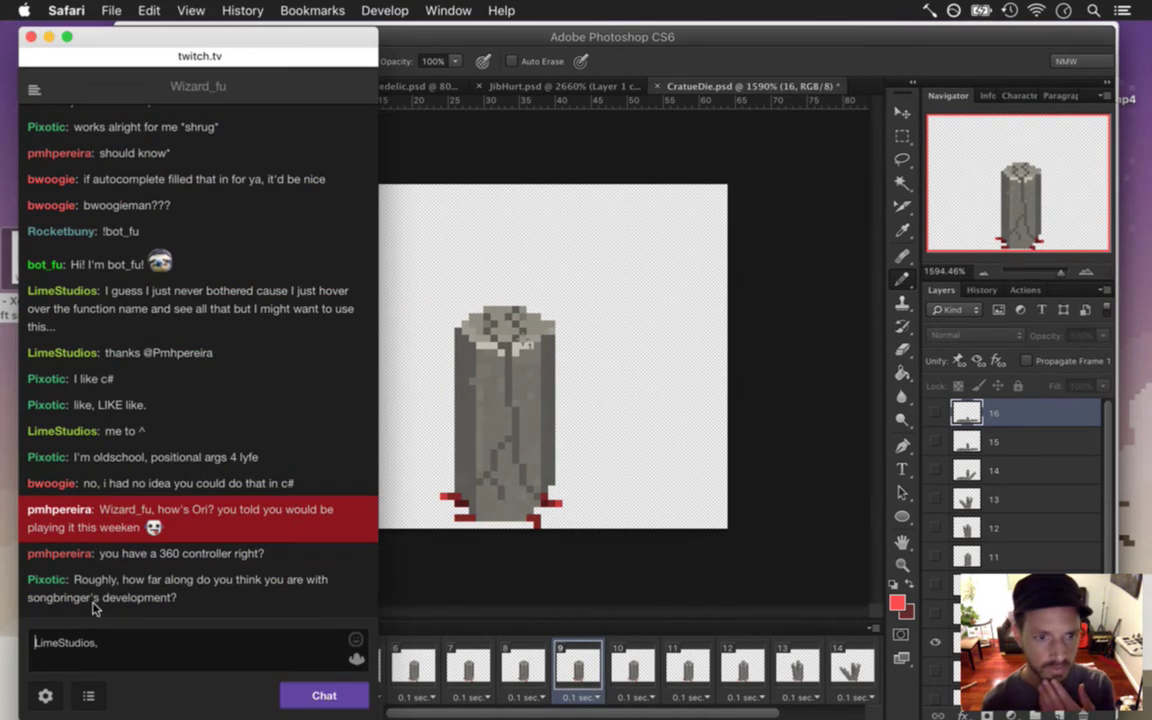
pyautogui.moveTo(88, 581); pyautogui.dragTo(182, 603)
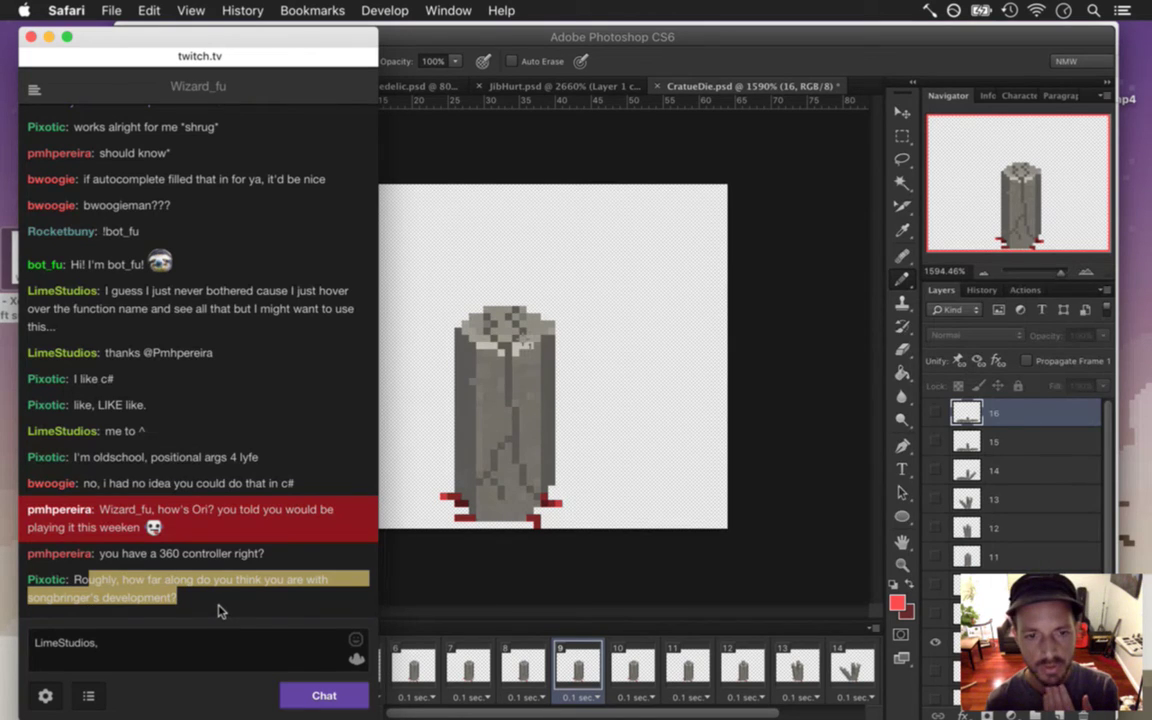
pyautogui.moveTo(108, 555); pyautogui.dragTo(160, 572)
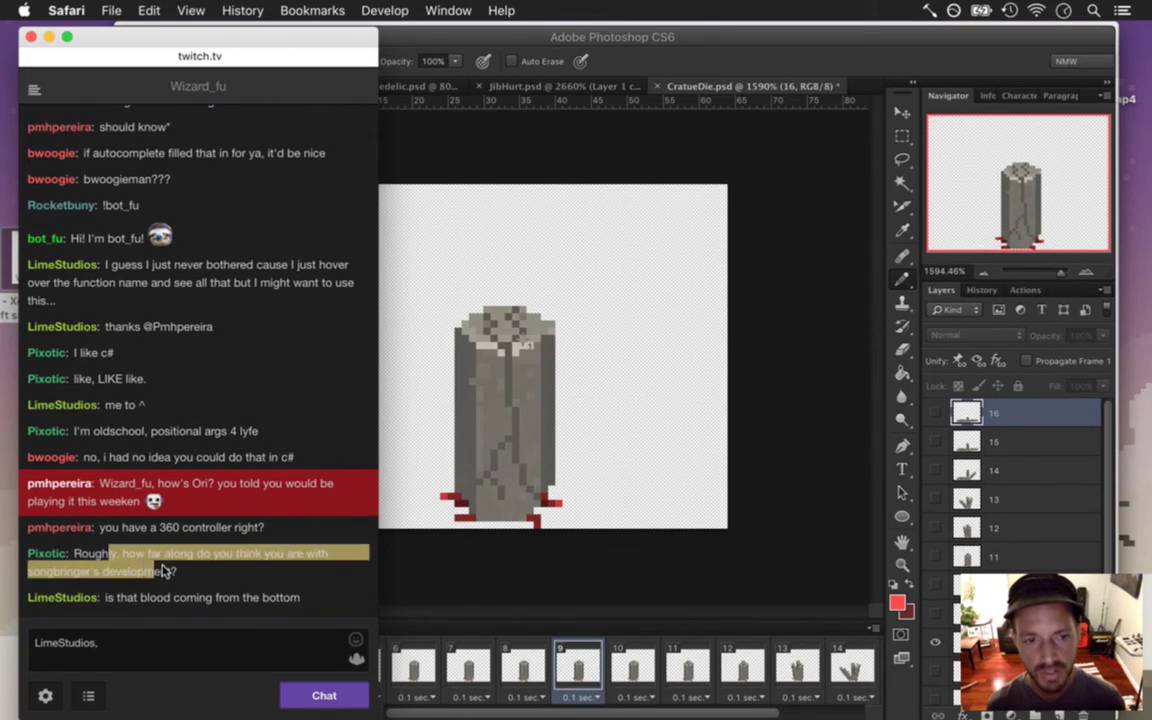
# Switch to Xcode and bring up the World.txt game data containing the pillar definitions.
pyautogui.press('super+Tab')
pyautogui.press('super+Tab')
pyautogui.press('super+Tab')
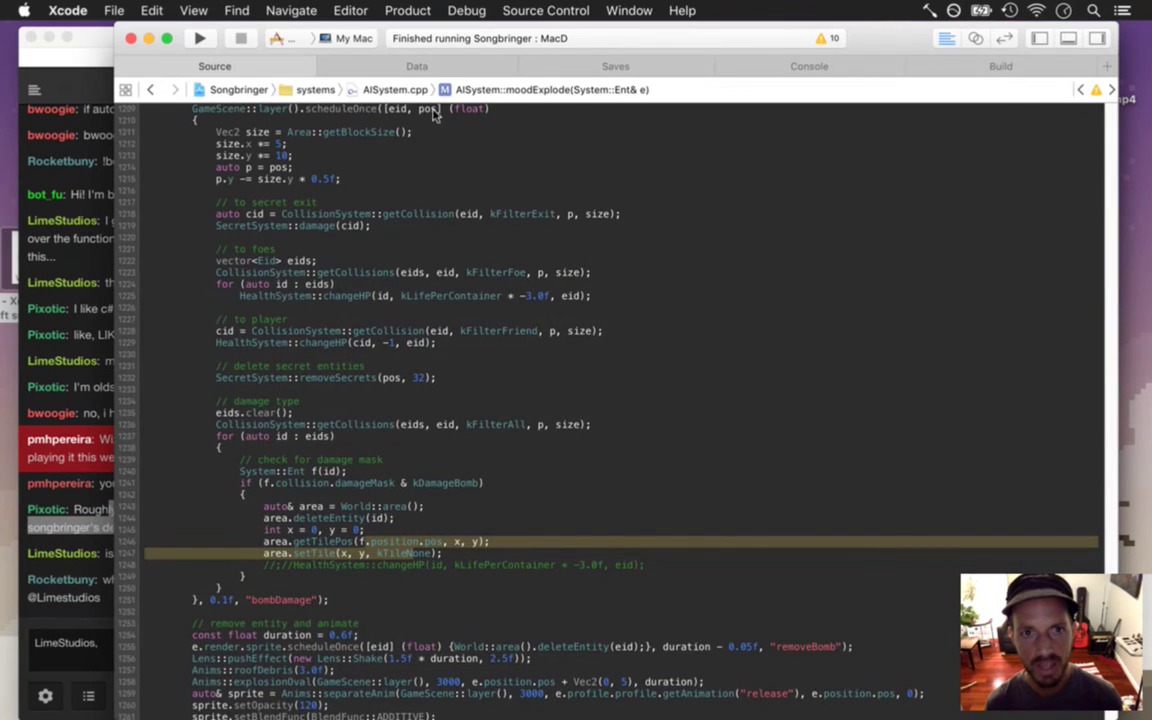
pyautogui.click(417, 66)
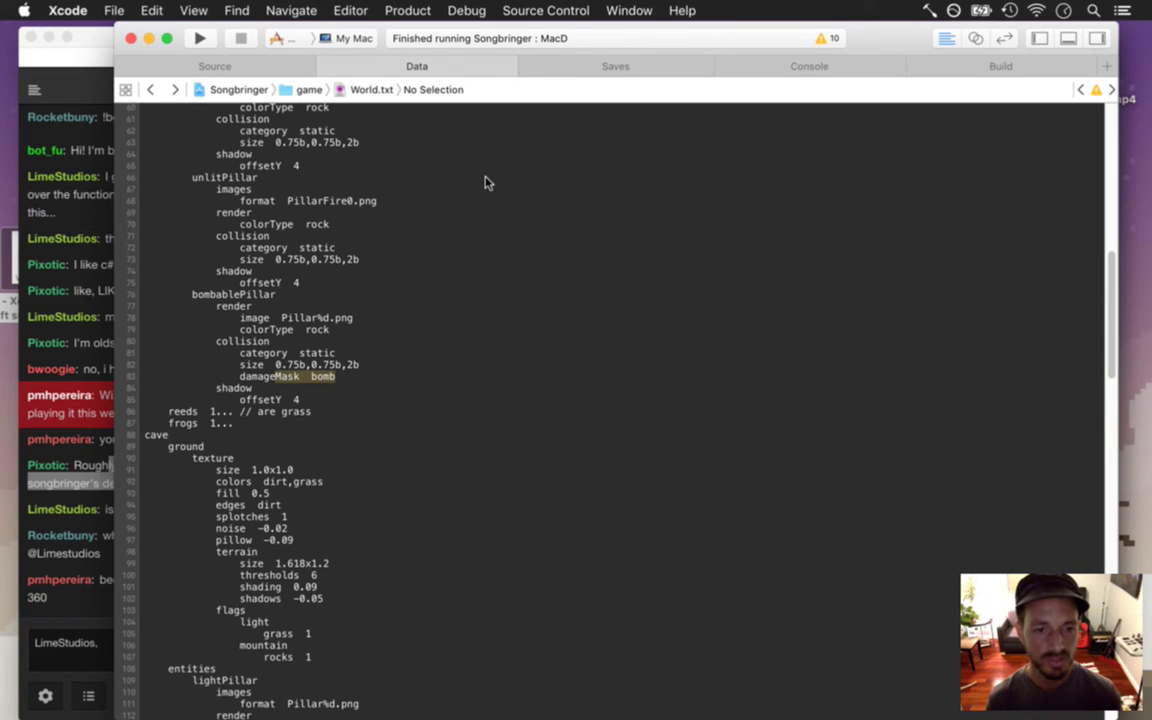
# Switch to Photoshop, show DungeonPsychedelicBoss.psd, and outline the dungeon scene and the base of its tall pillar with the Rectangular Marquee.
pyautogui.press('super+Tab')
pyautogui.press('super+Tab')
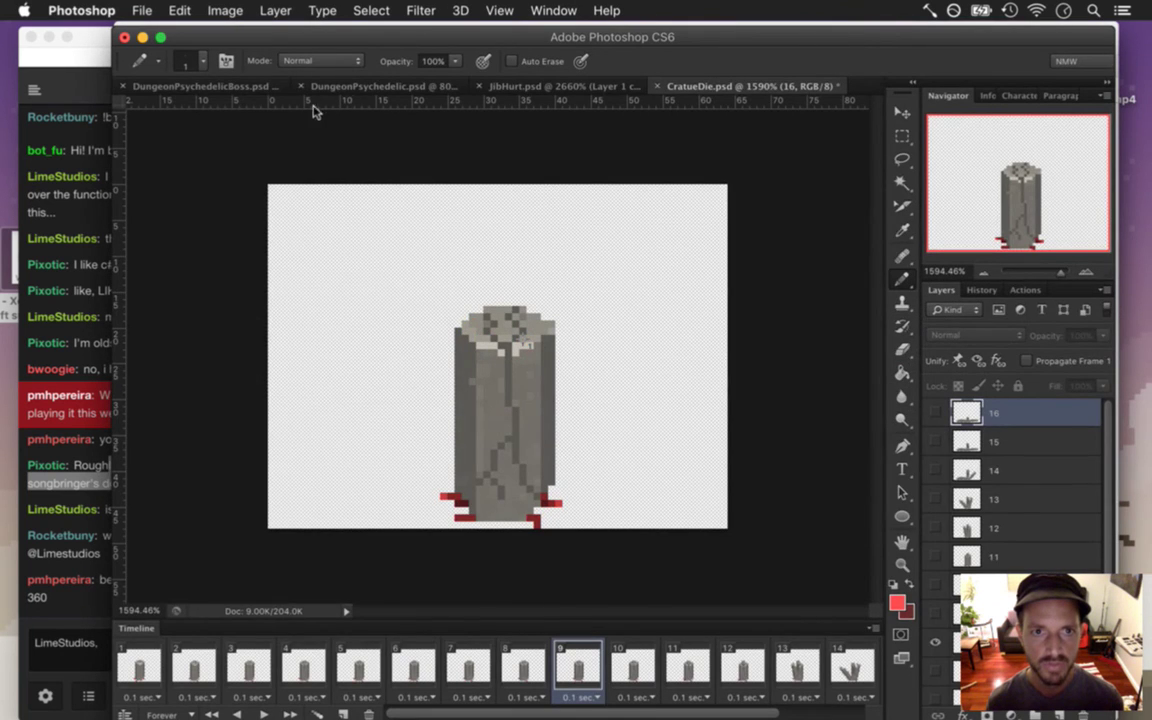
pyautogui.click(200, 86)
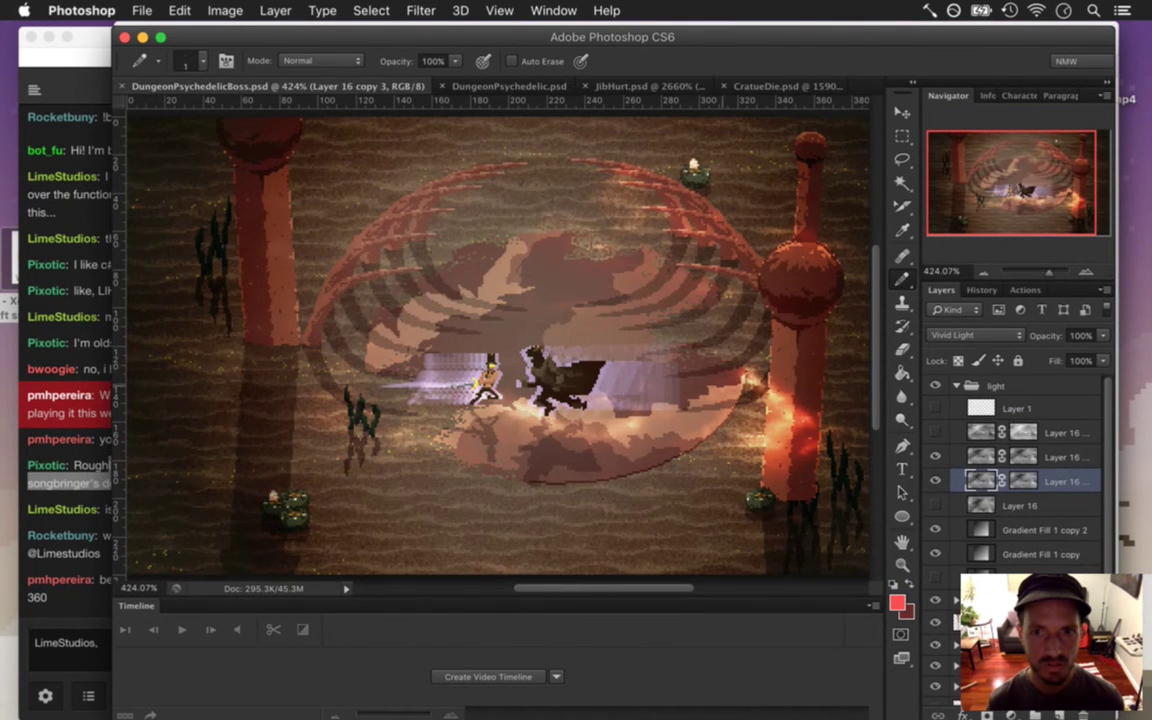
pyautogui.scroll(-2, 620, 326)
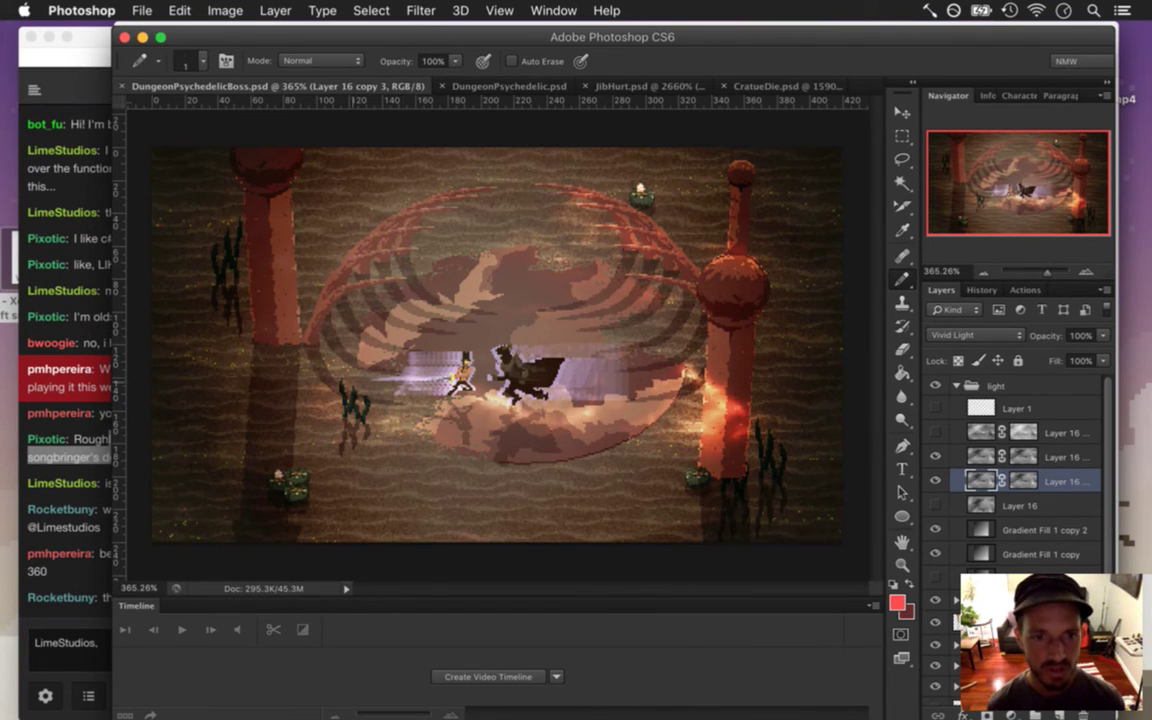
pyautogui.press('m')
pyautogui.click(295, 337)
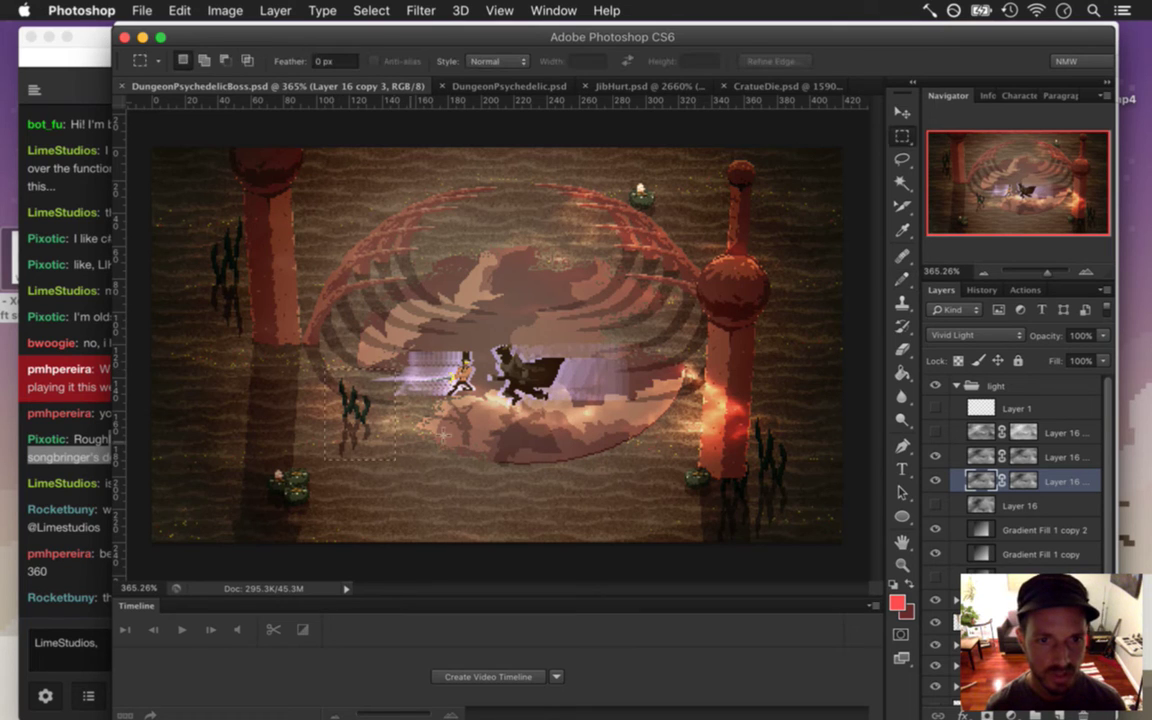
pyautogui.moveTo(212, 183); pyautogui.dragTo(806, 501)
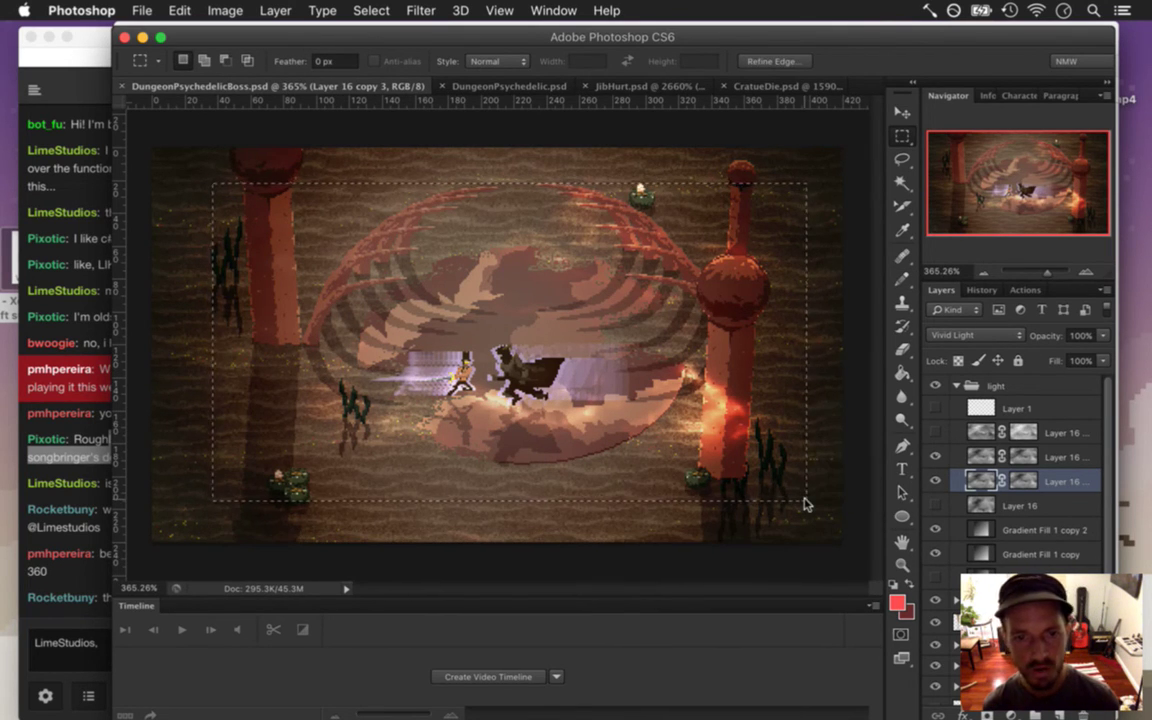
pyautogui.click(719, 509)
pyautogui.moveTo(667, 457); pyautogui.dragTo(764, 509)
# Switch to Xcode and highlight the unlitPillar and bombablePillar definitions in World.txt for review.
pyautogui.press('super+Tab')
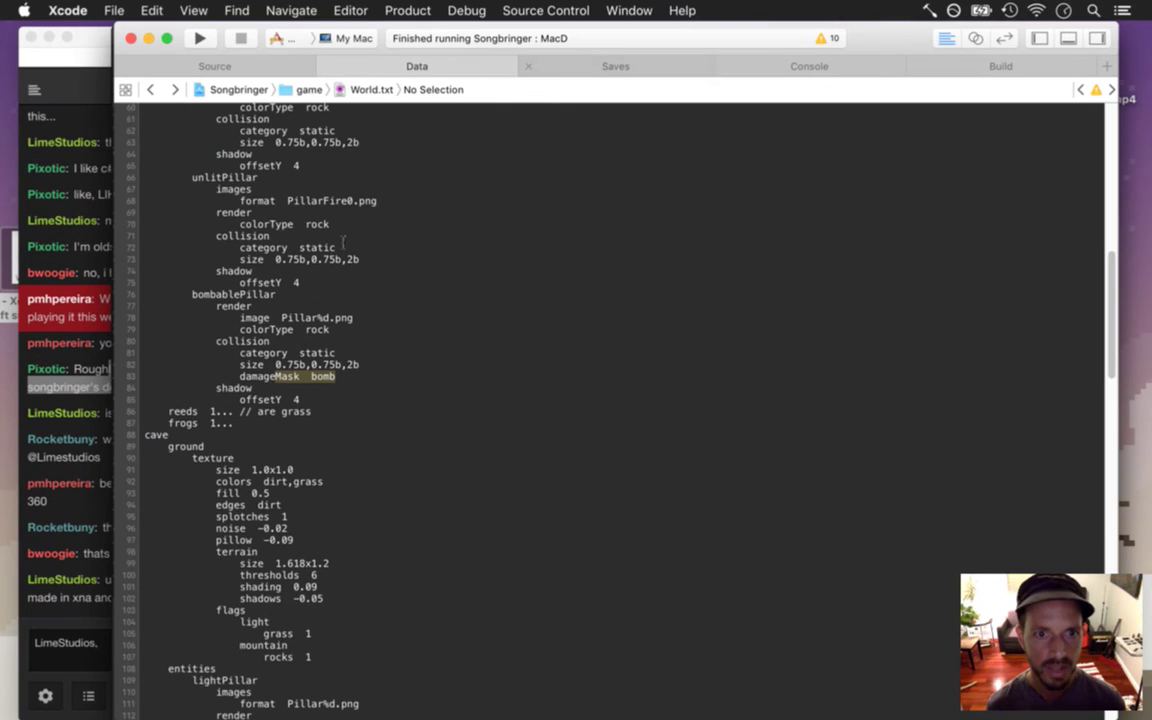
pyautogui.click(197, 229)
pyautogui.moveTo(192, 165); pyautogui.dragTo(404, 427)
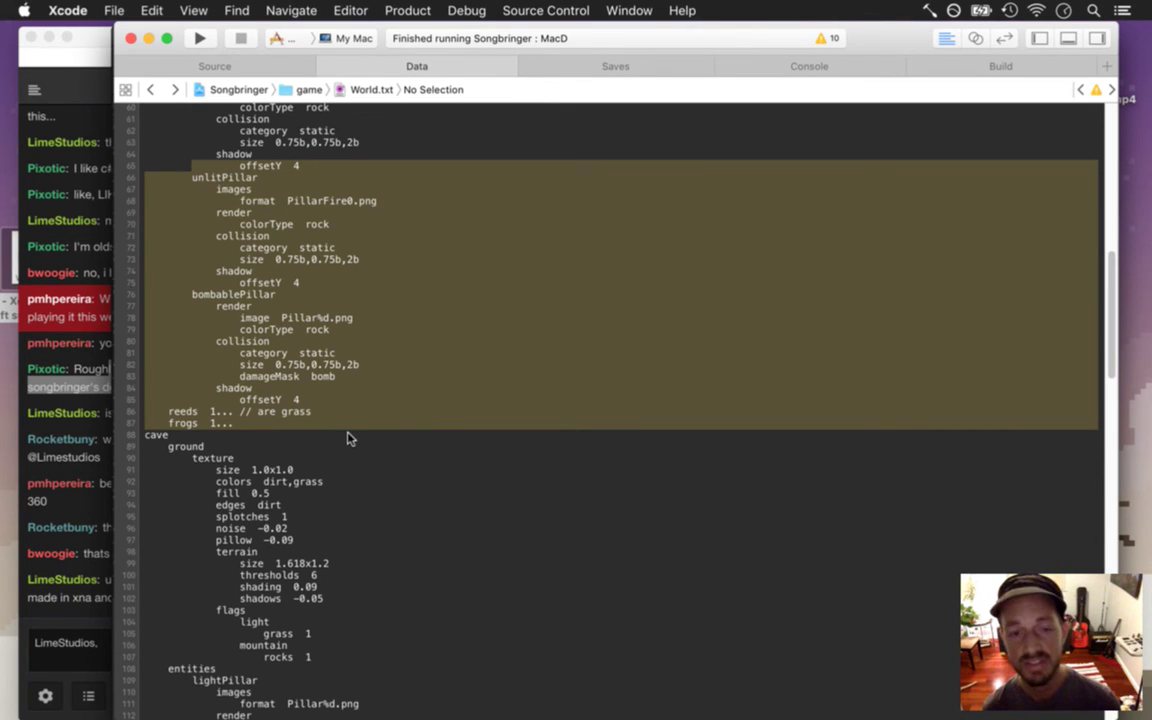
# Return to Photoshop and marquee the central arena around the two fighting characters in the dungeon scene.
pyautogui.press('super+Tab')
pyautogui.press('Tab')
pyautogui.press('super+Tab')
pyautogui.press('Tab')
pyautogui.moveTo(308, 243); pyautogui.dragTo(596, 435)
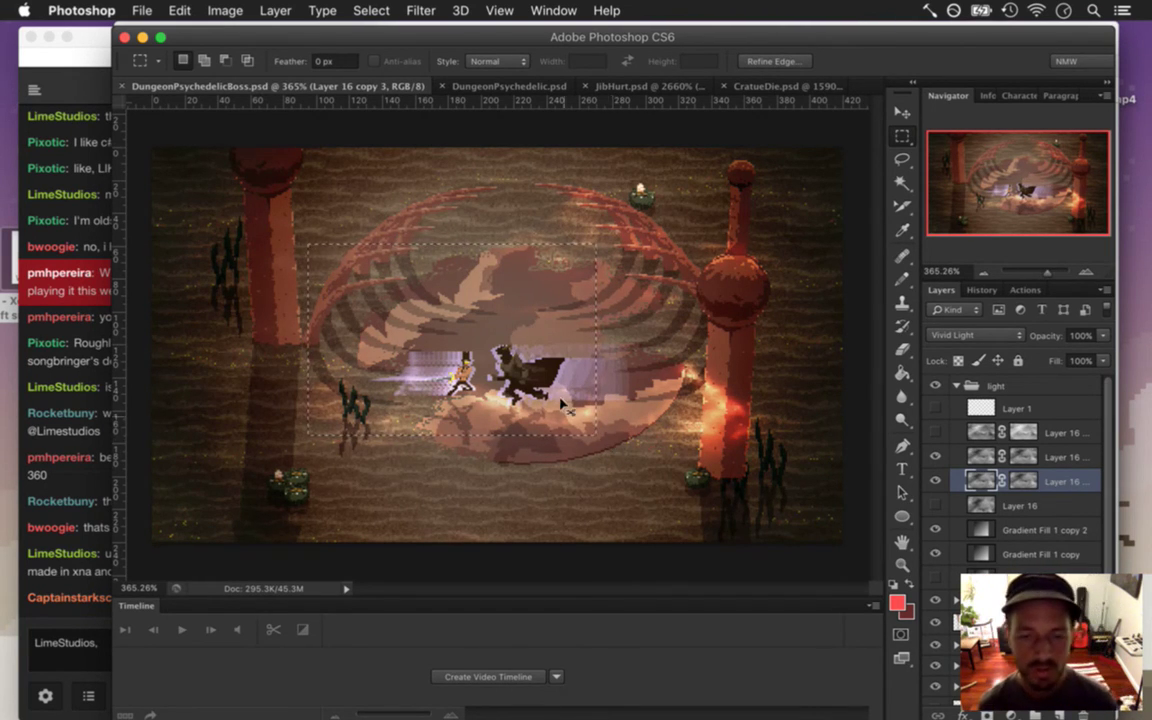
# Read the chat question about the blood, and inspect the red pixels at the pillar's base in frame 1 of CratueDie.psd.
pyautogui.click(90, 418)
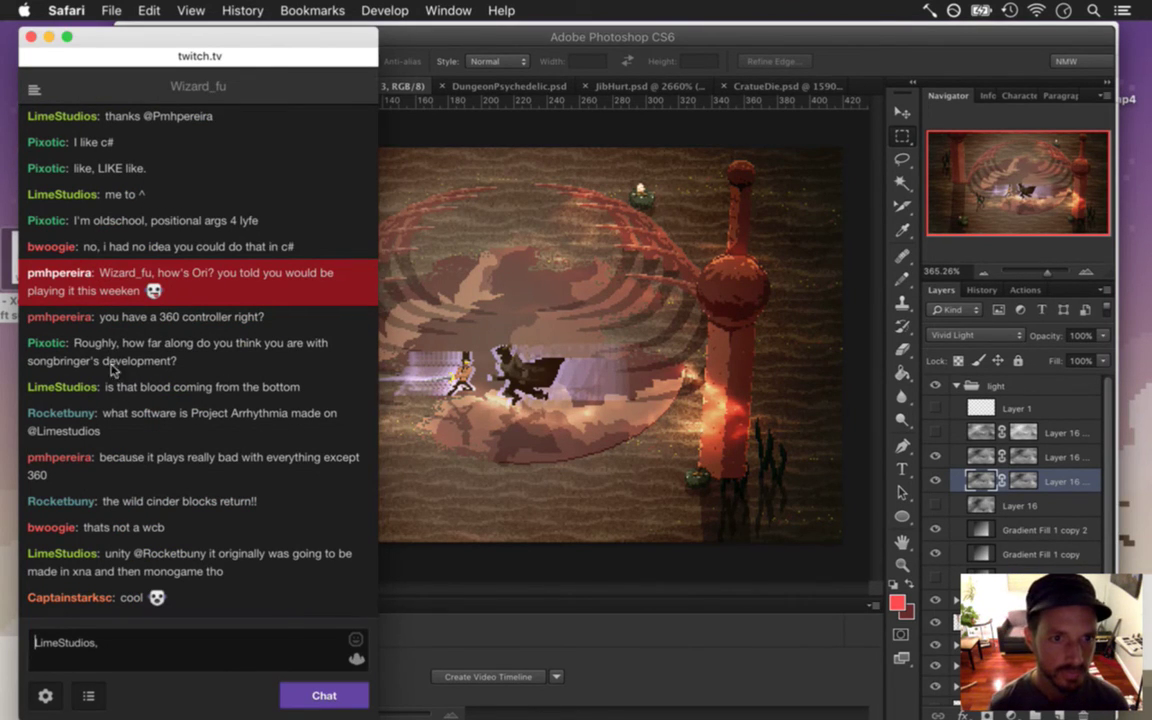
pyautogui.moveTo(123, 391); pyautogui.dragTo(278, 396)
pyautogui.press('super+Tab')
pyautogui.press('super+Tab')
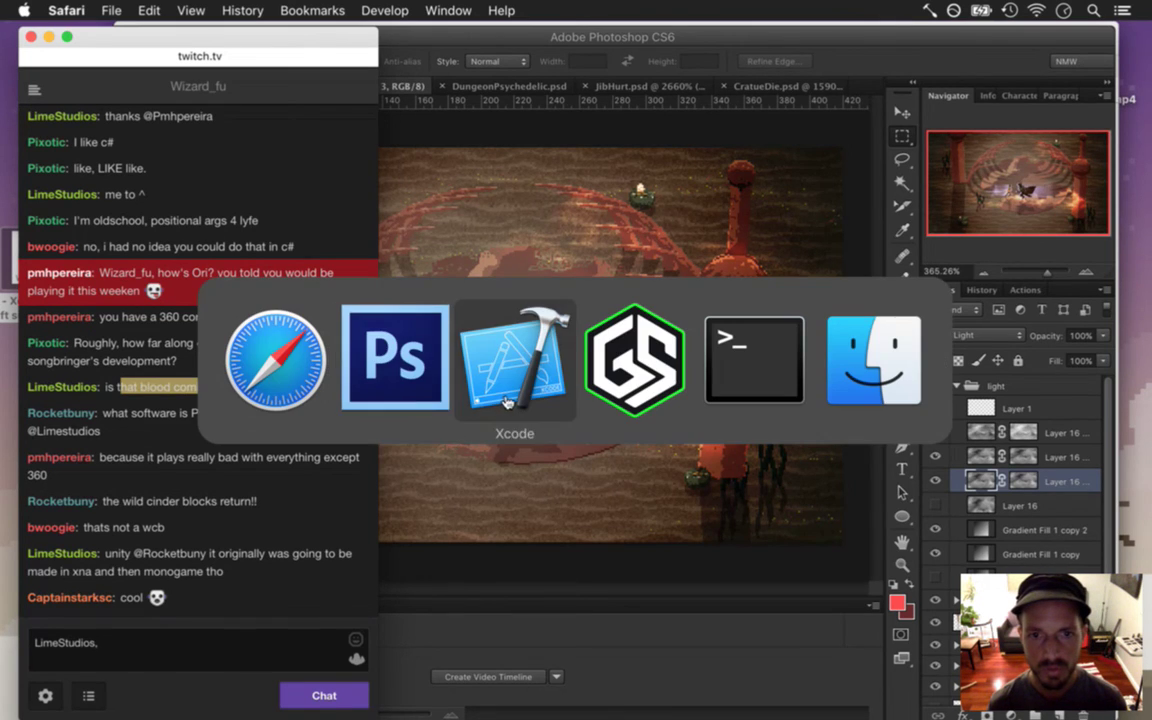
pyautogui.press('super+Tab')
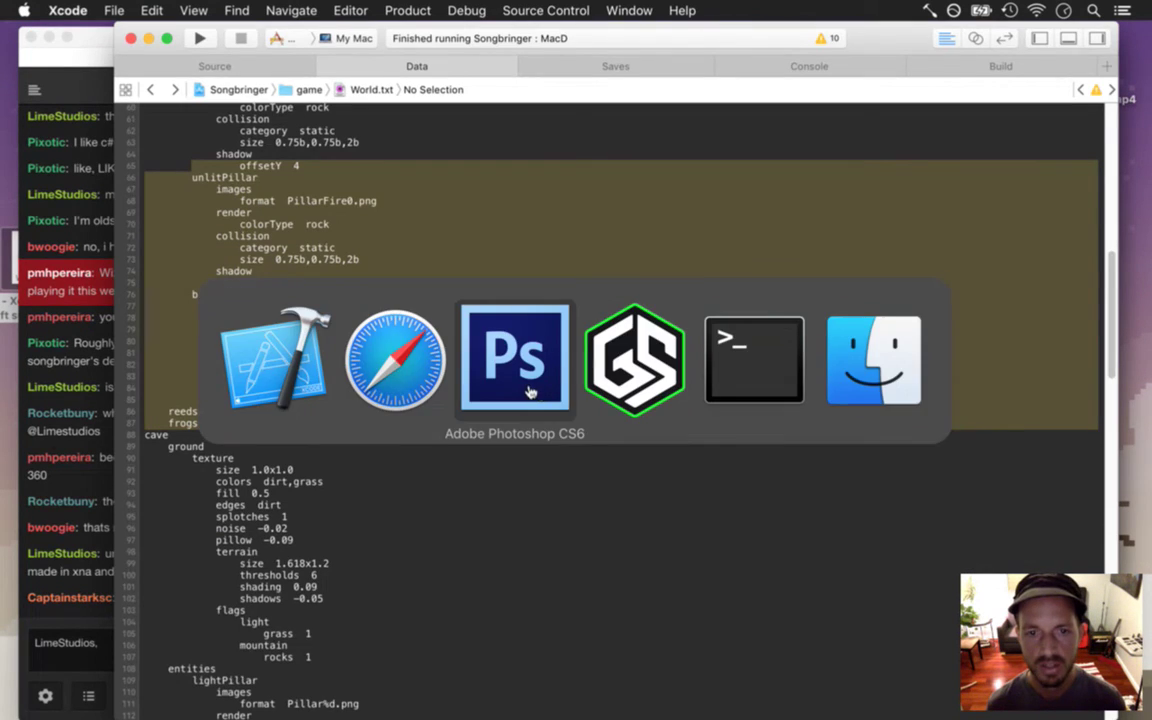
pyautogui.click(787, 87)
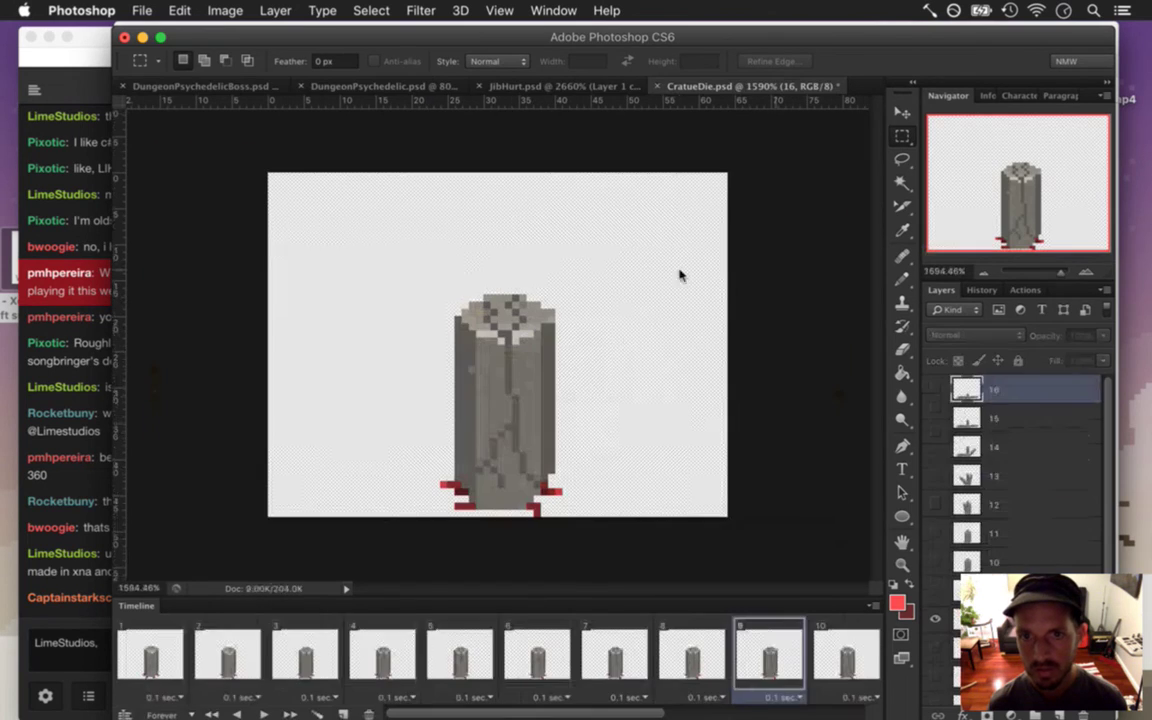
pyautogui.click(125, 668)
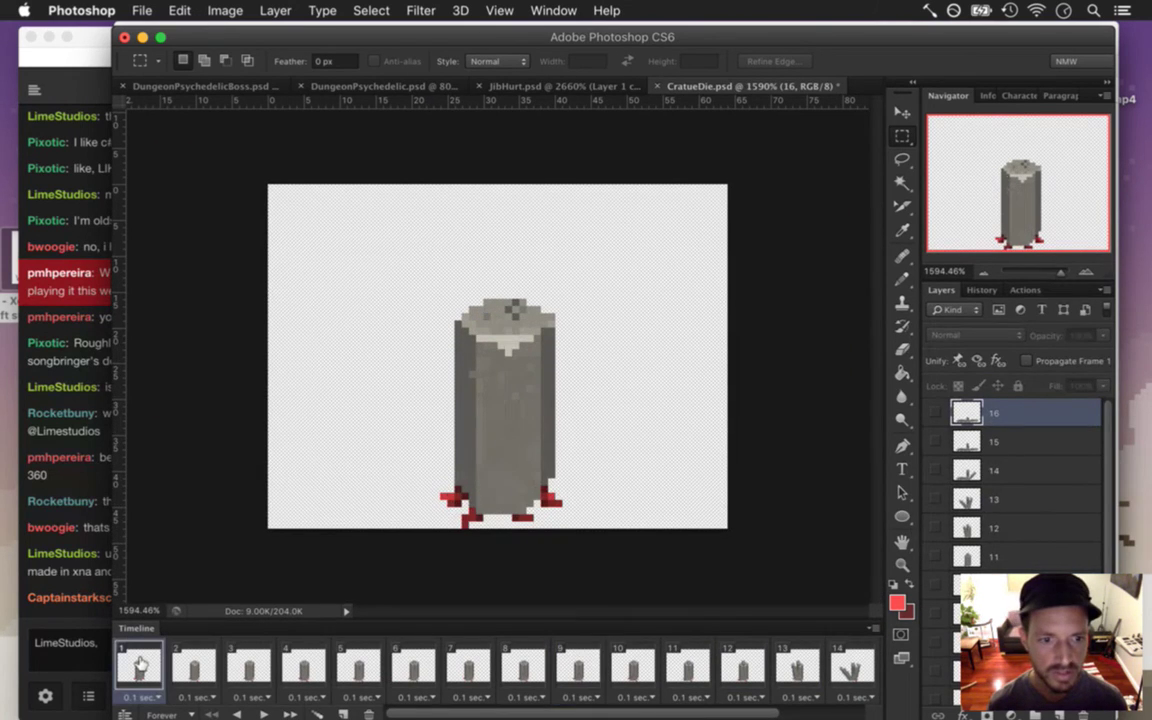
pyautogui.moveTo(404, 434); pyautogui.dragTo(570, 537)
pyautogui.click(399, 493)
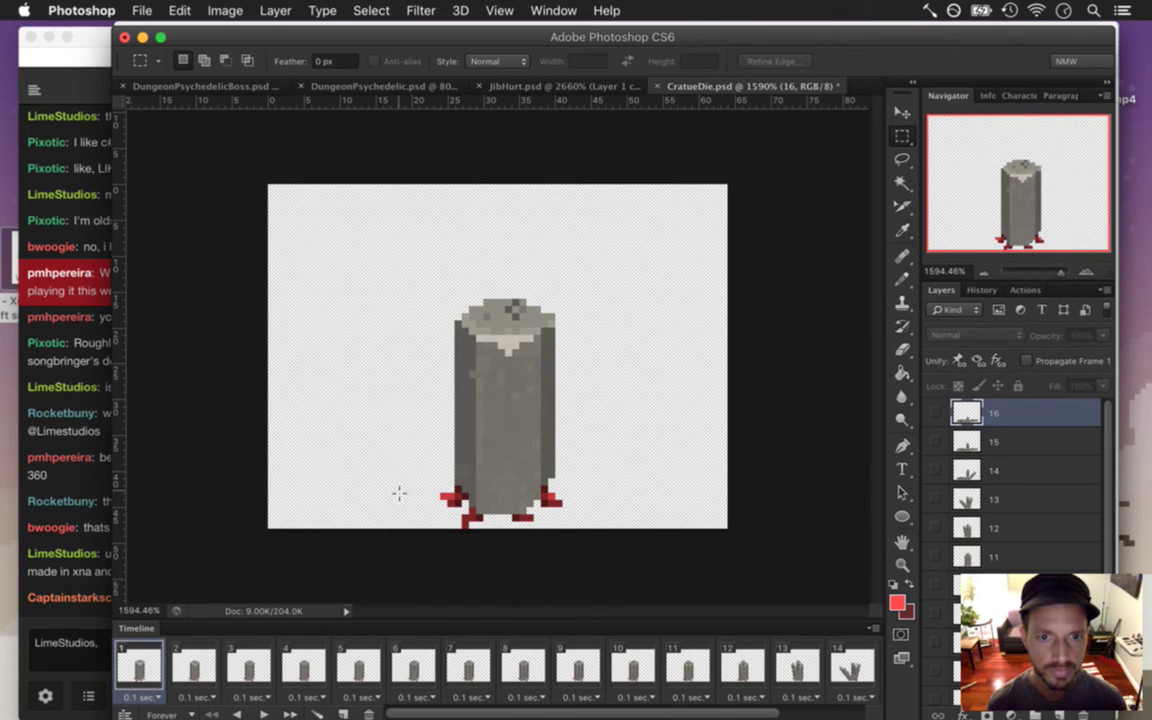
# Save the pillar animation as a new Photoshop file named PillarDestroy.psd in the Common folder under sprites.
pyautogui.click(141, 10)
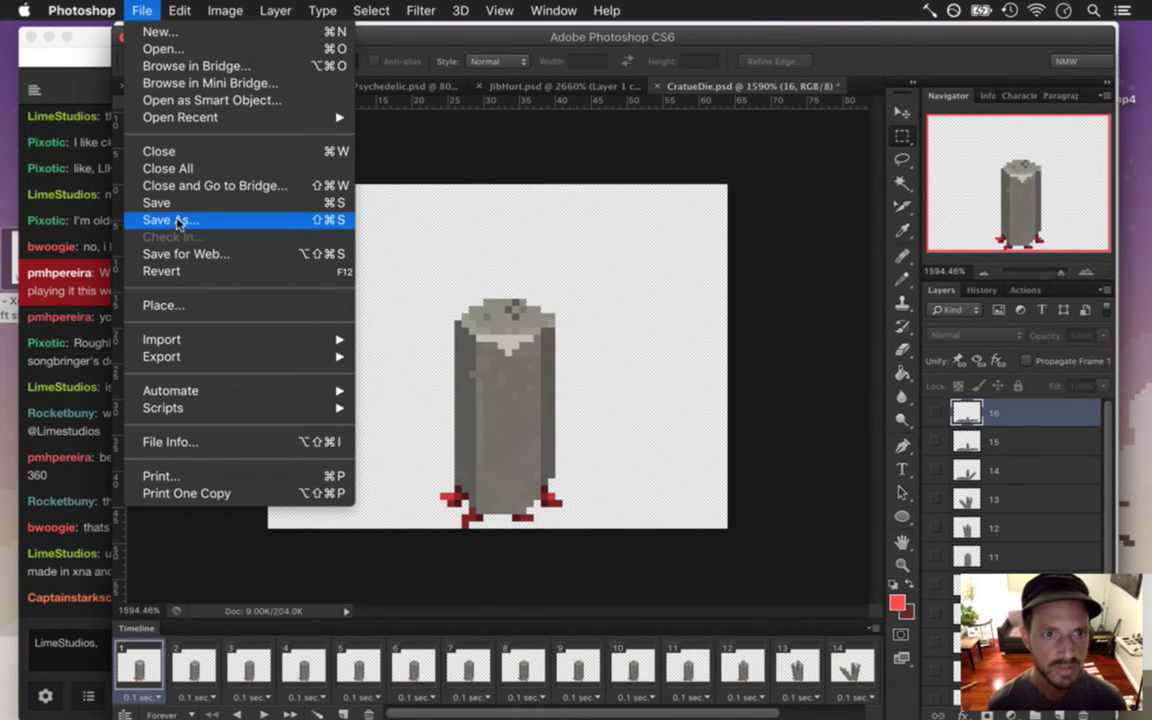
pyautogui.click(170, 220)
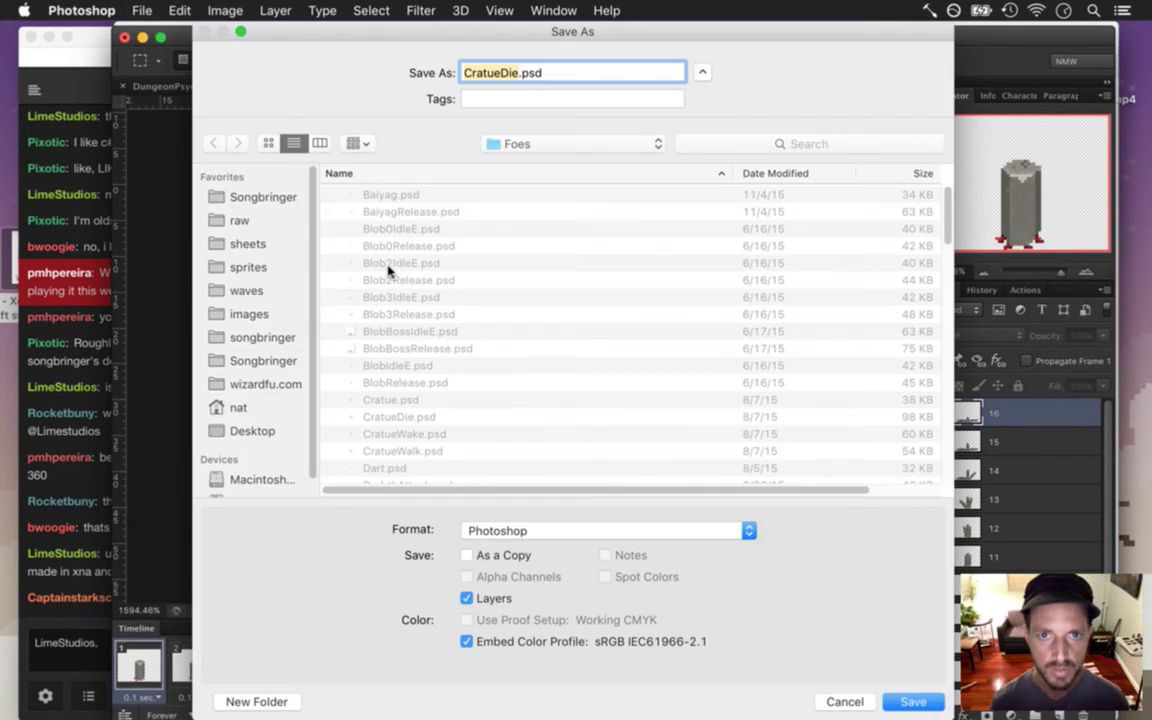
pyautogui.click(517, 144)
pyautogui.click(512, 162)
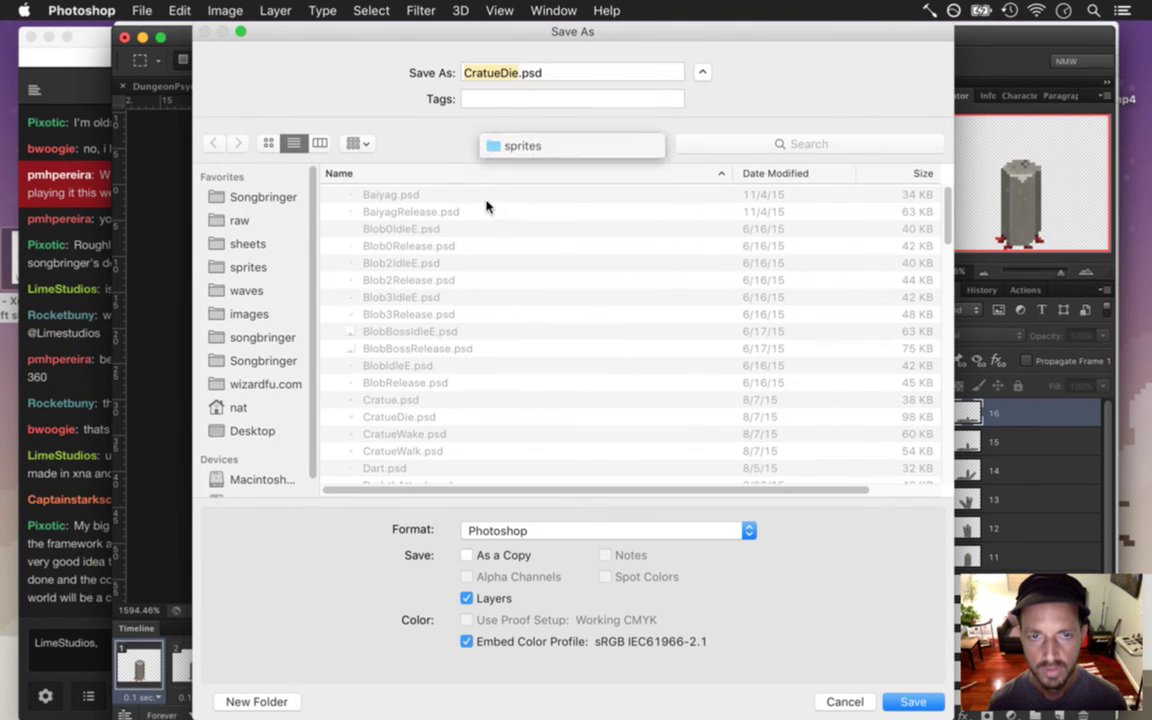
pyautogui.doubleClick(369, 238)
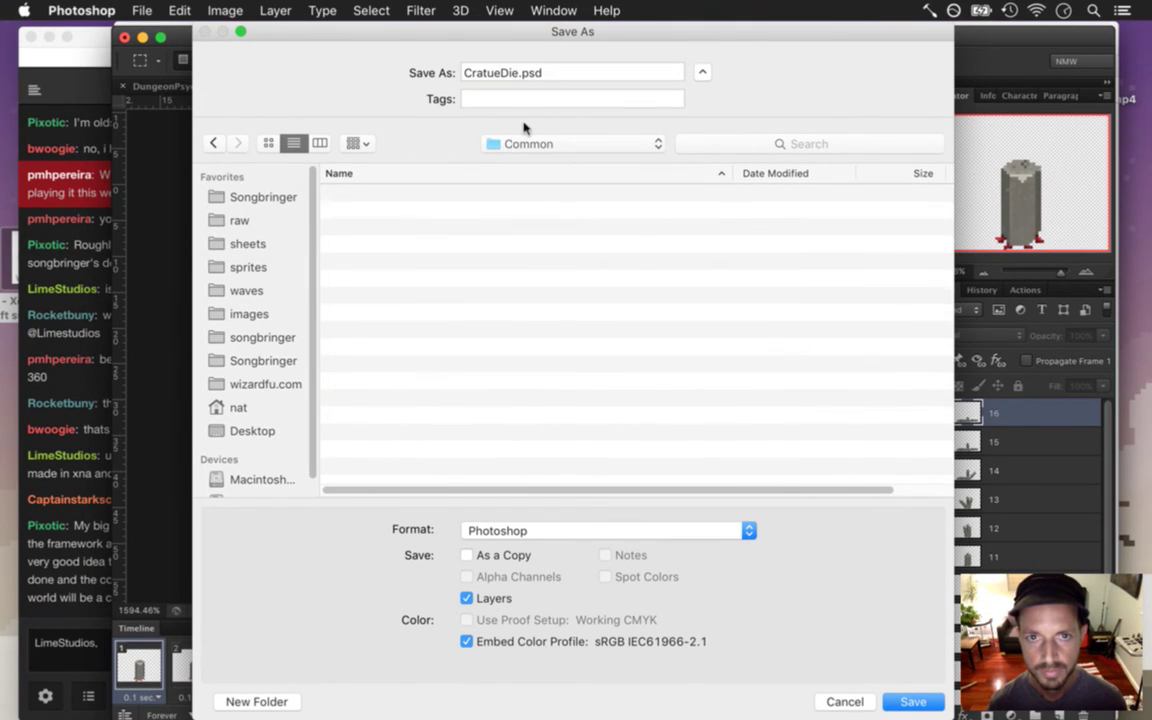
pyautogui.doubleClick(502, 73)
pyautogui.write('PillarDestroy')
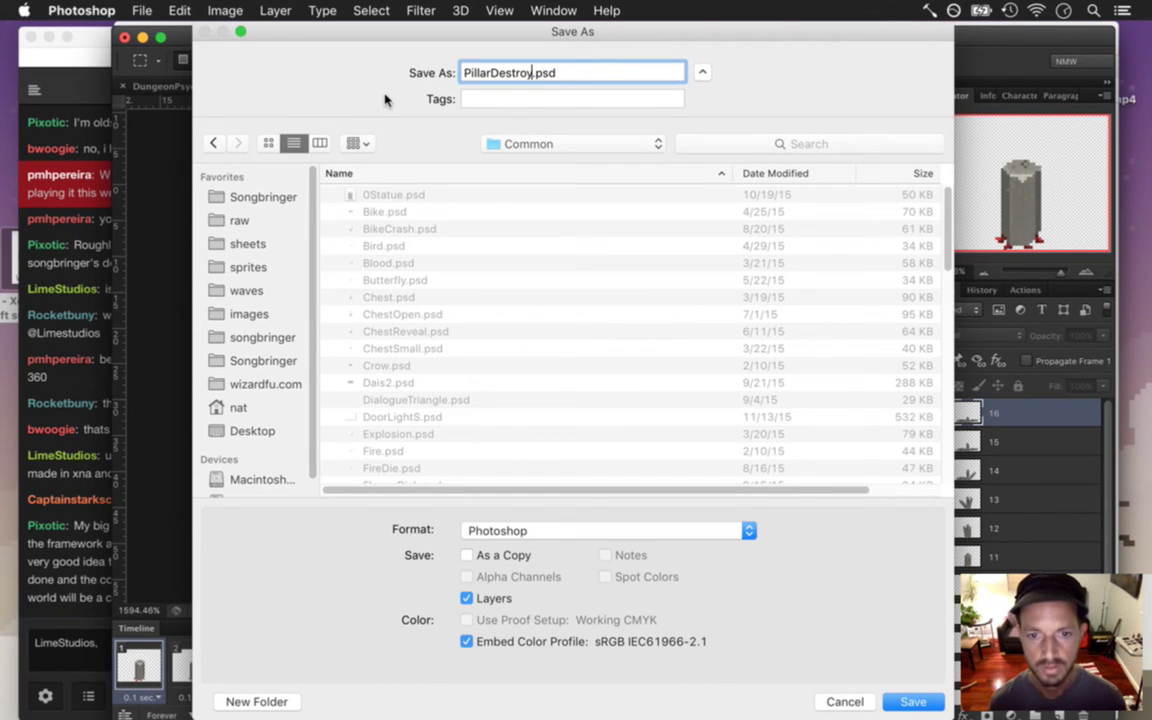
pyautogui.press('Return')
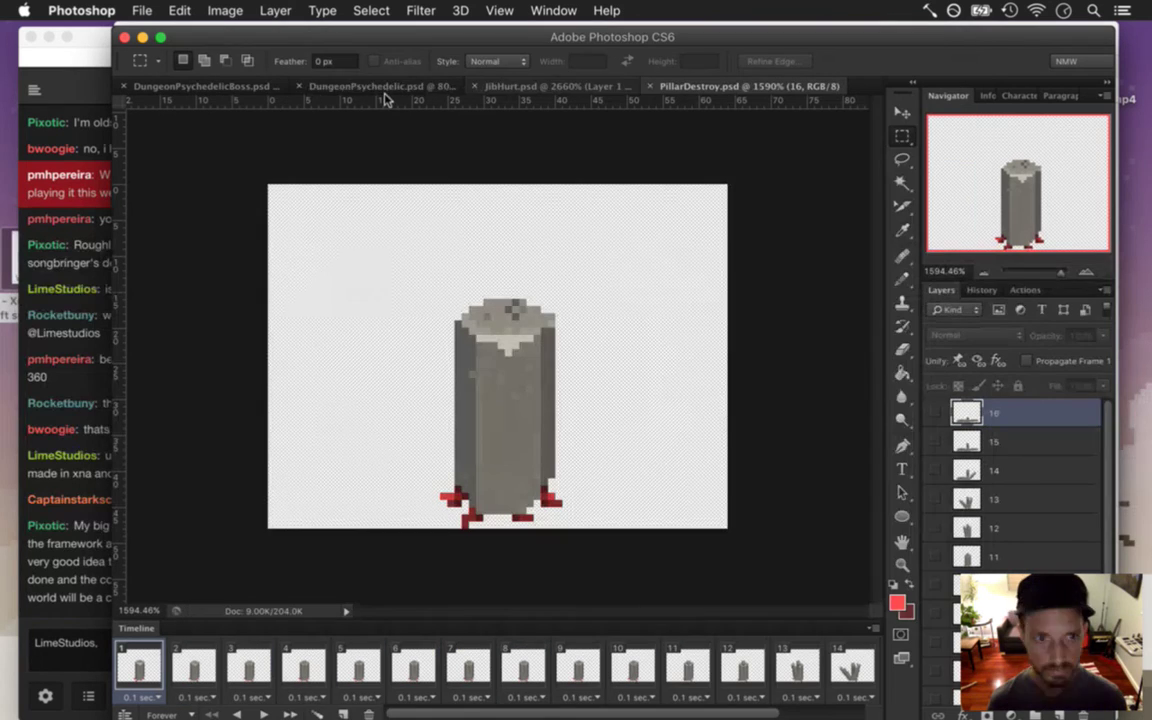
# Switch to the Twitch chat and read the recent messages about controllers, cinder blocks and struggling with game projects.
pyautogui.click(86, 377)
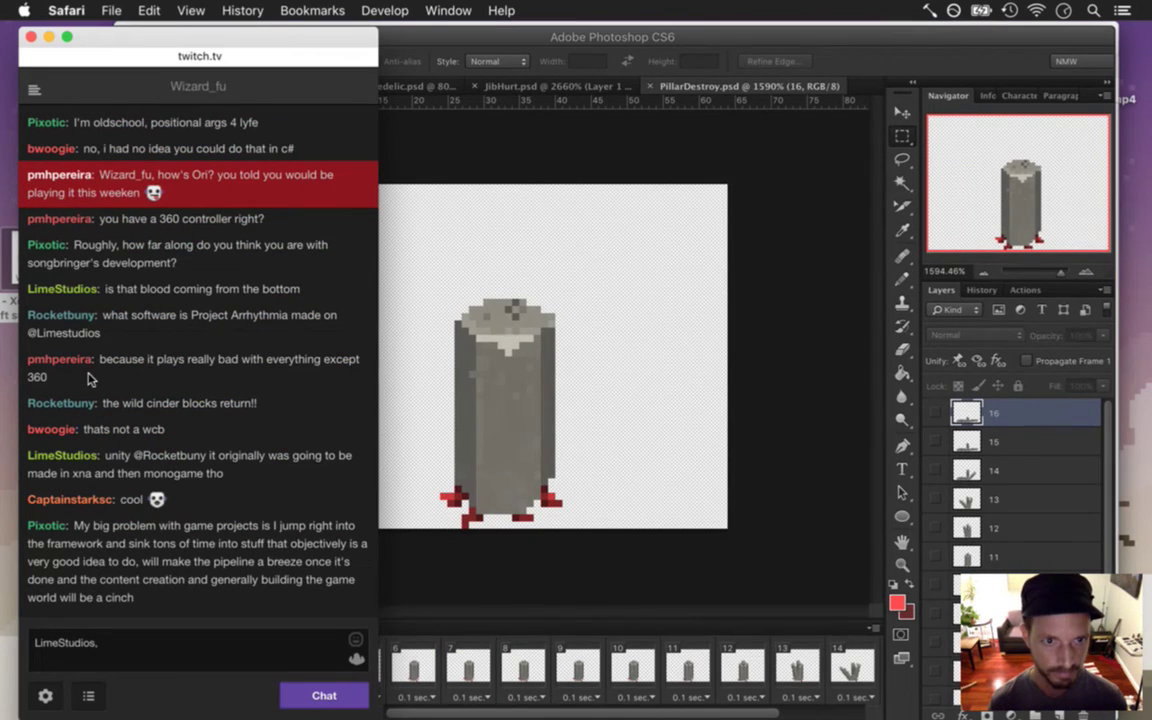
pyautogui.moveTo(120, 360); pyautogui.dragTo(262, 362)
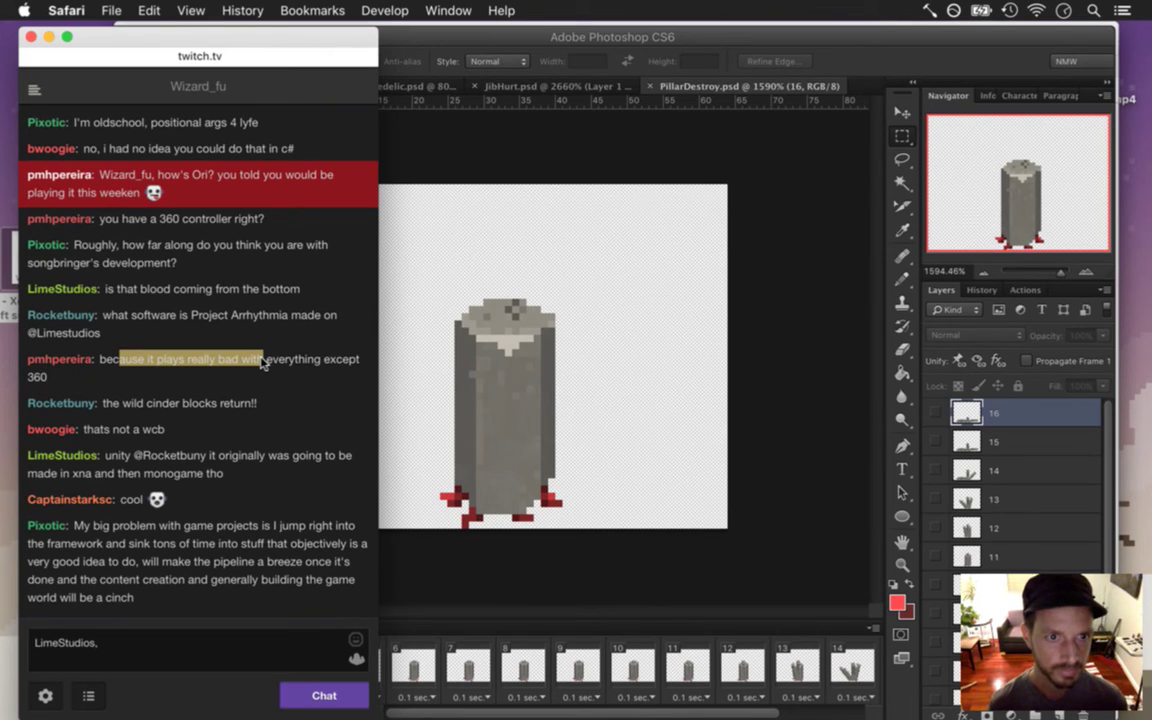
pyautogui.moveTo(124, 360); pyautogui.dragTo(232, 370)
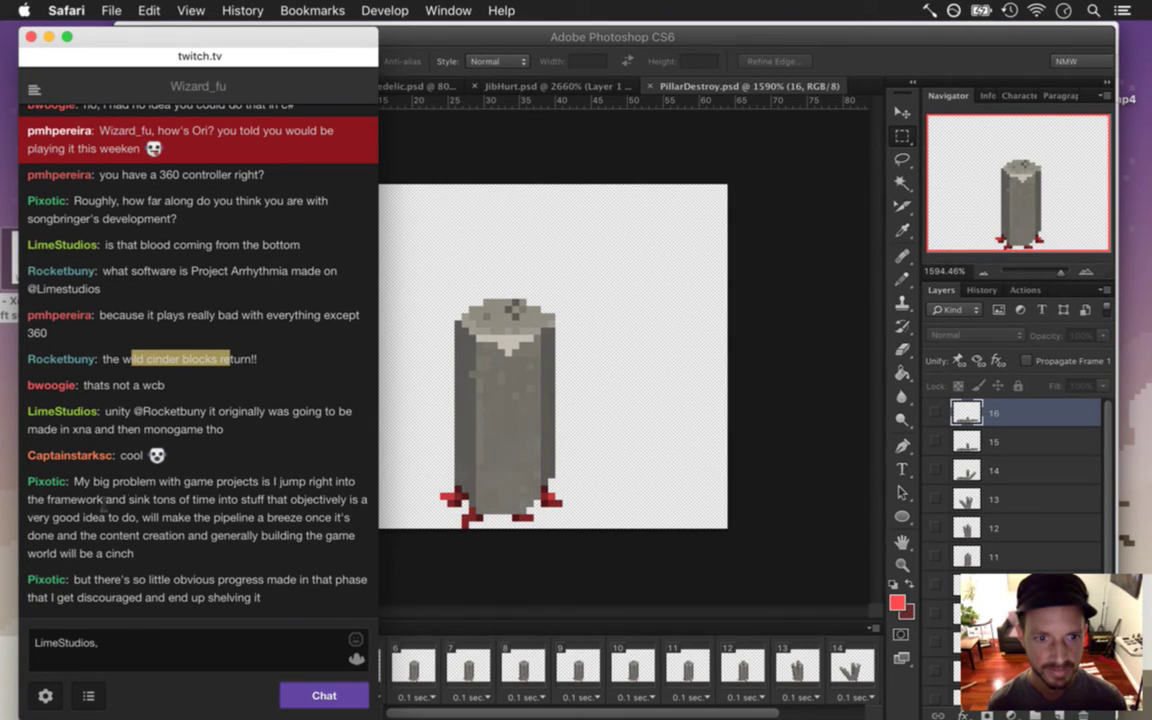
pyautogui.moveTo(103, 484); pyautogui.dragTo(131, 527)
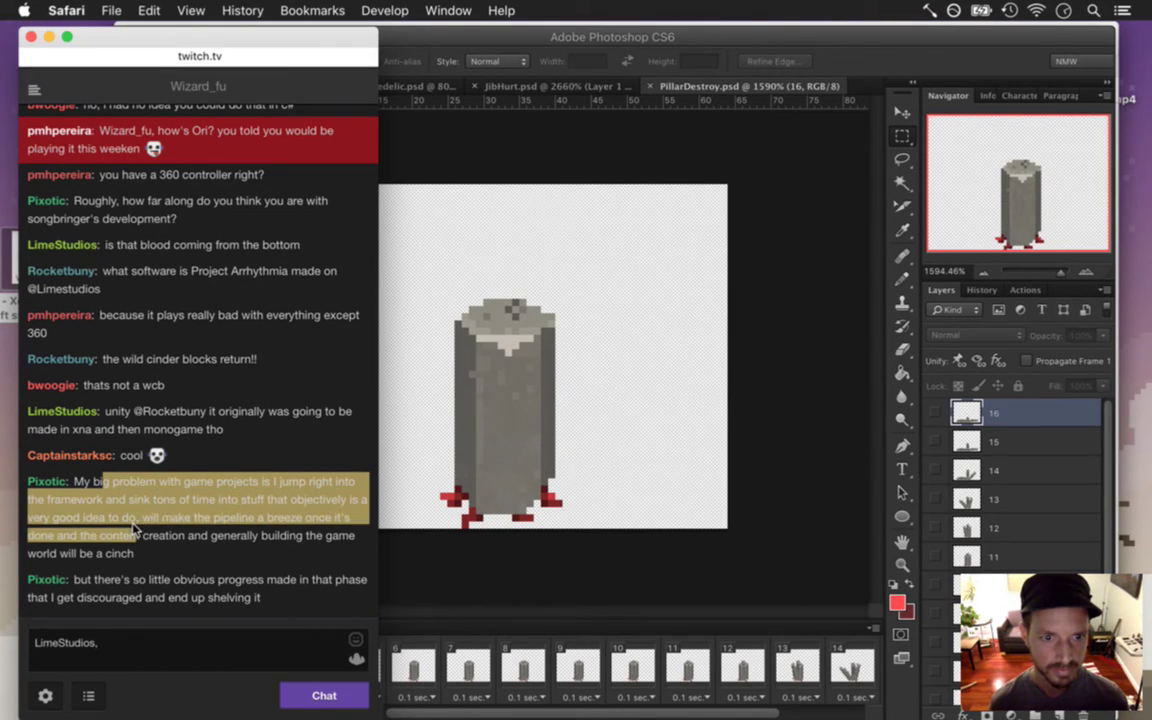
pyautogui.moveTo(133, 528); pyautogui.dragTo(143, 548)
pyautogui.moveTo(86, 581); pyautogui.dragTo(296, 600)
pyautogui.click(294, 603)
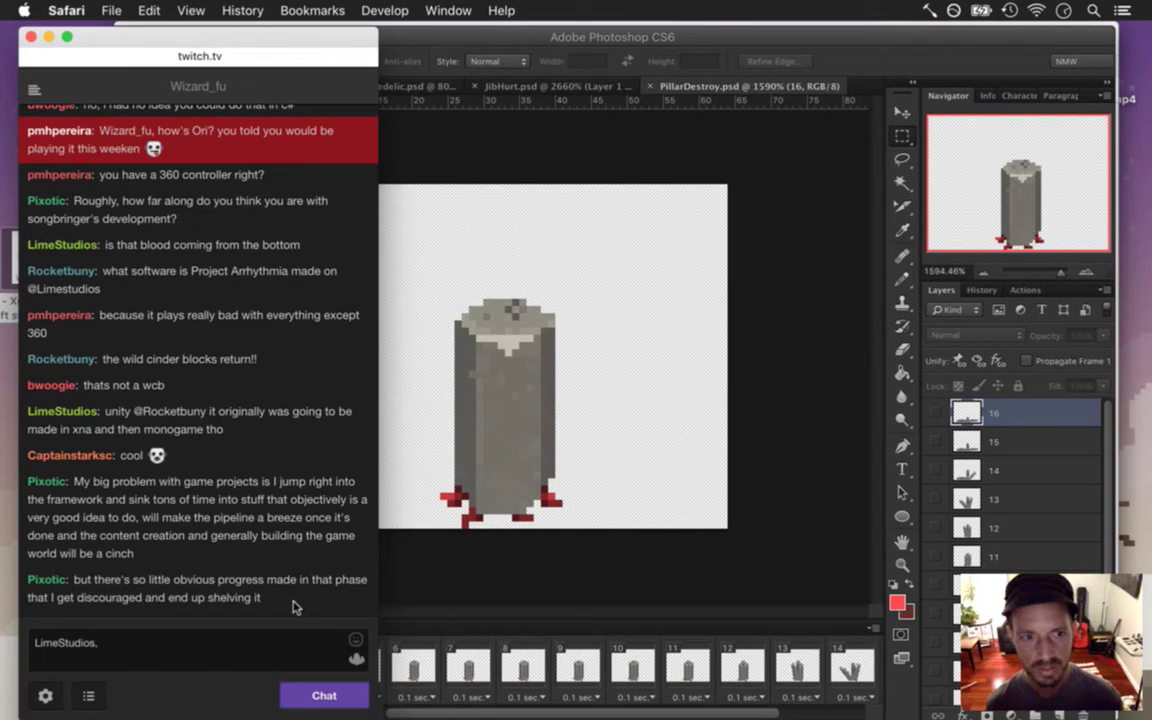
# Read the chat message about spending so much time on the framework phase with little obvious progress.
pyautogui.moveTo(147, 482); pyautogui.dragTo(256, 553)
pyautogui.click(256, 553)
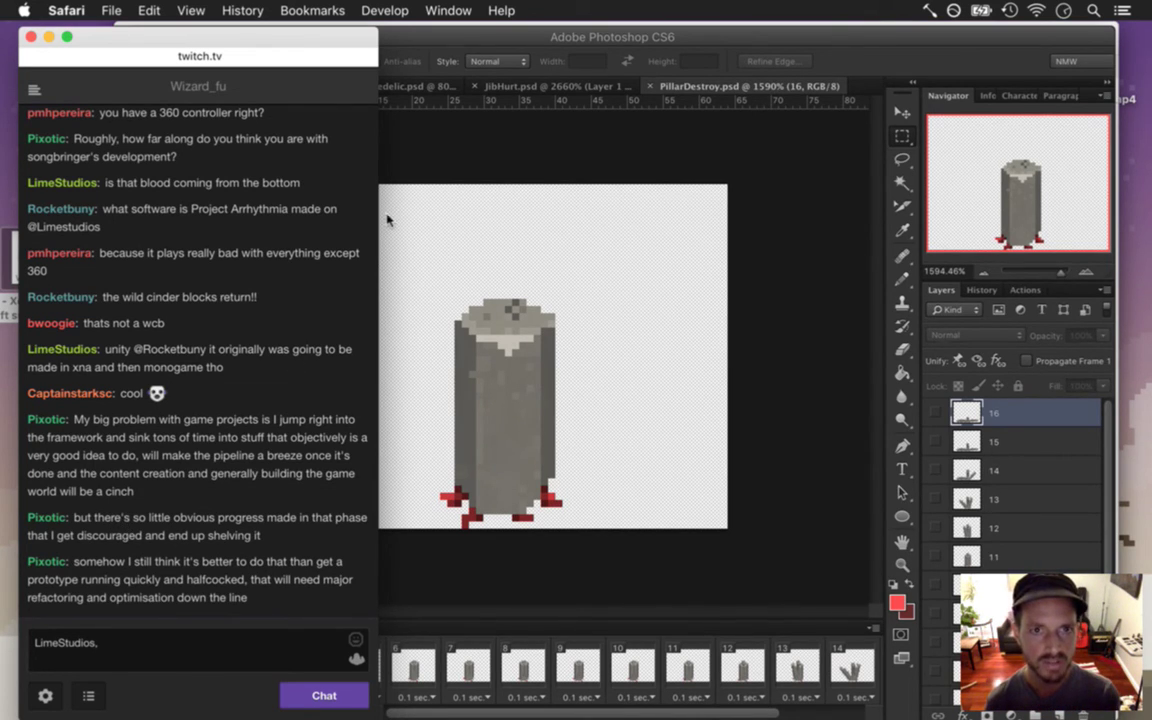
# Switch to Xcode and examine the unlitPillar and bombablePillar entries in World.txt by highlighting their lines.
pyautogui.click(445, 177)
pyautogui.press('super+Tab')
pyautogui.click(517, 374)
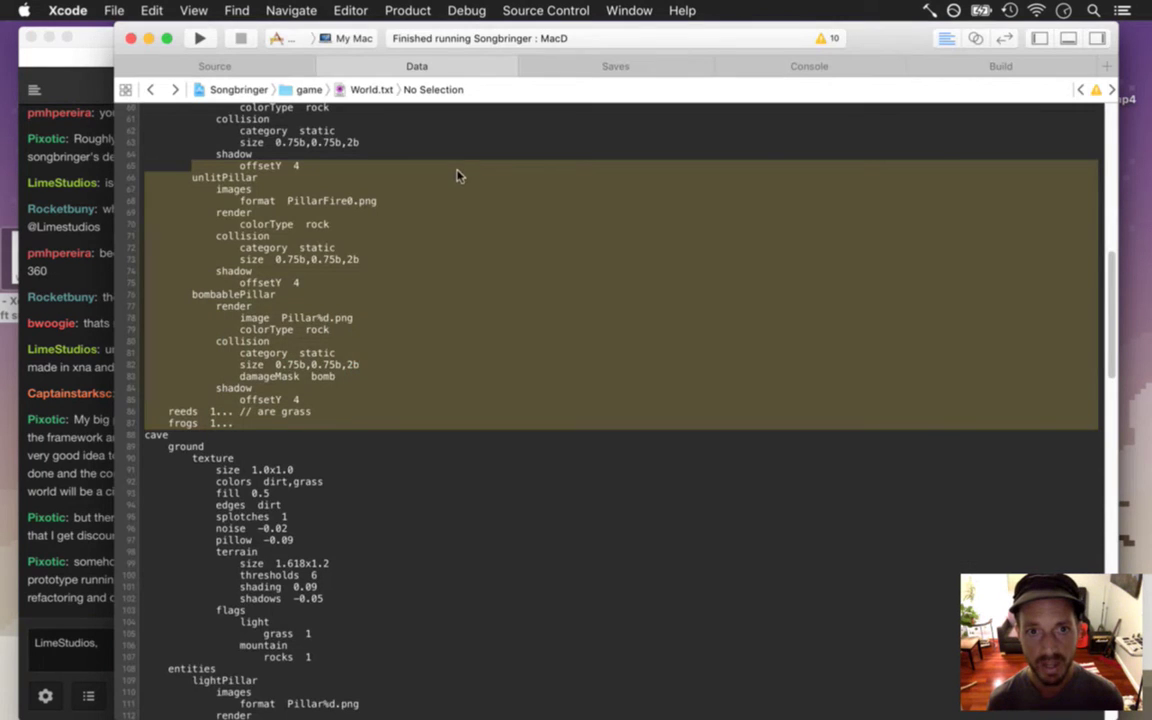
pyautogui.click(216, 185)
pyautogui.moveTo(193, 155); pyautogui.dragTo(445, 414)
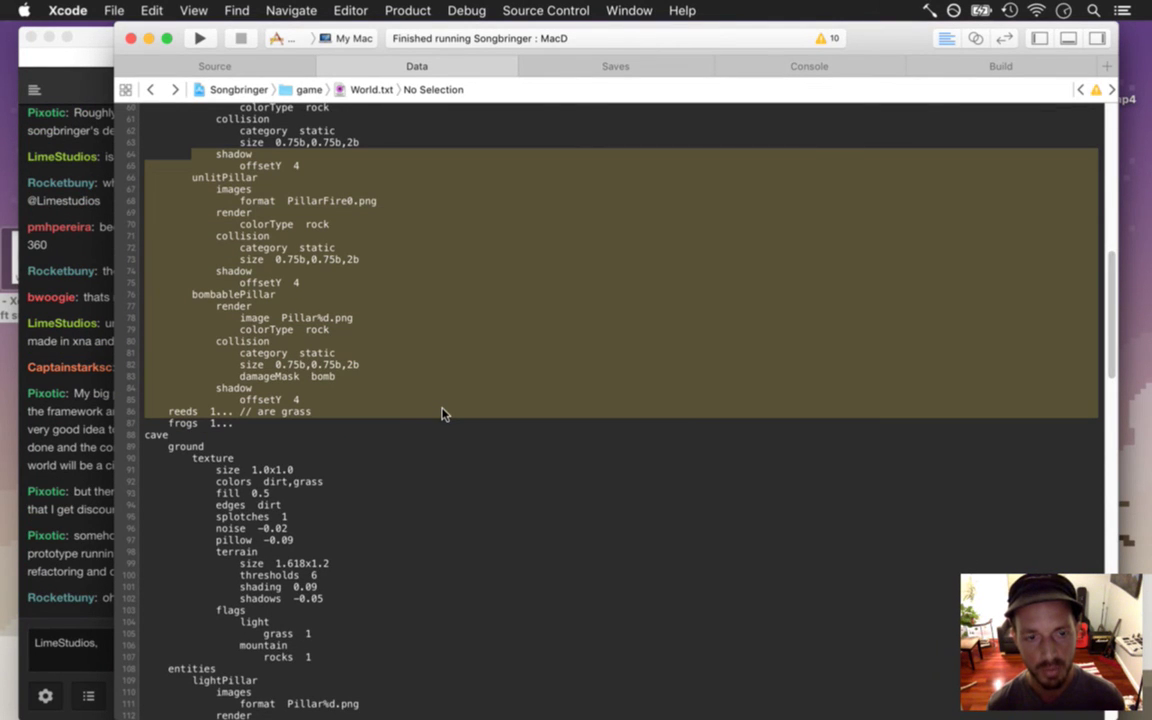
pyautogui.moveTo(195, 155); pyautogui.dragTo(480, 360)
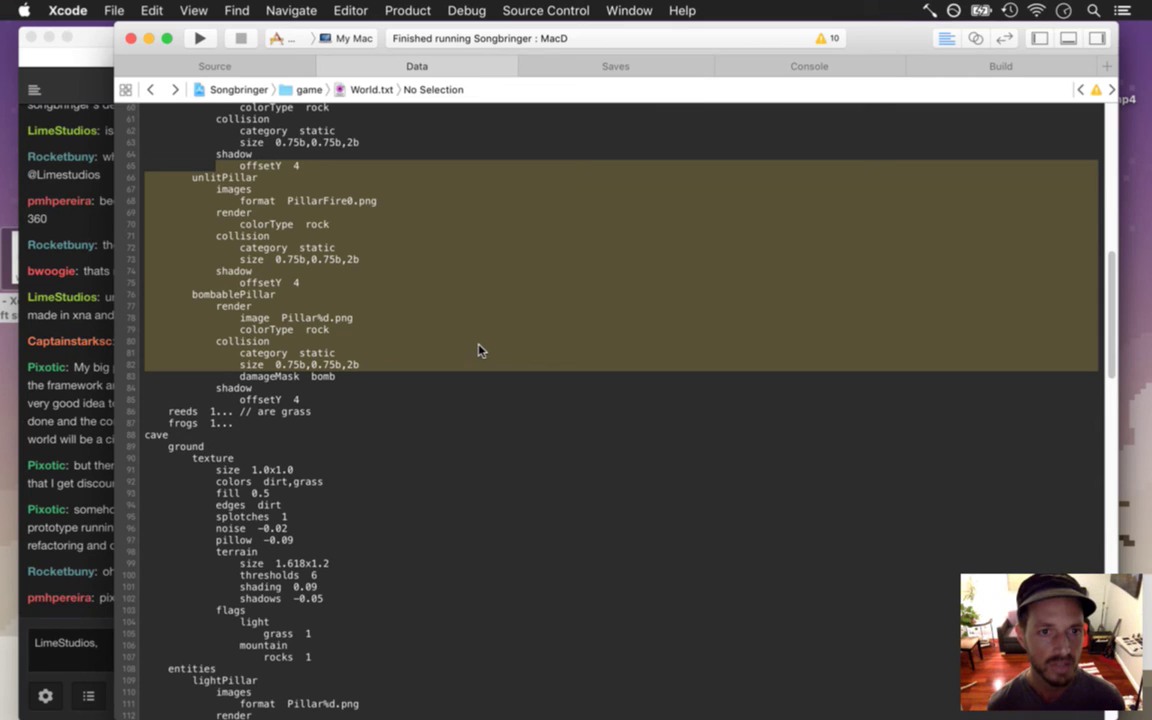
pyautogui.click(418, 150)
pyautogui.moveTo(190, 180); pyautogui.dragTo(392, 301)
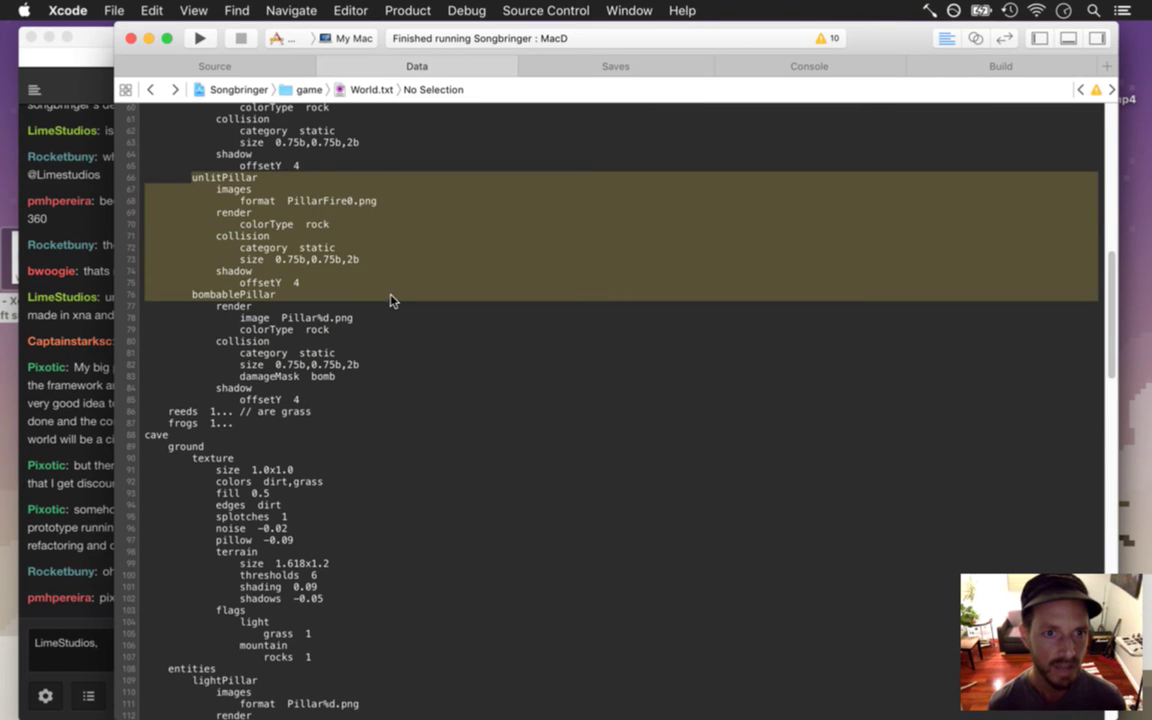
pyautogui.click(404, 287)
# Return to Photoshop and marquee the pillar in frame 1 to point it out, clearing the selection again.
pyautogui.press('super+Tab')
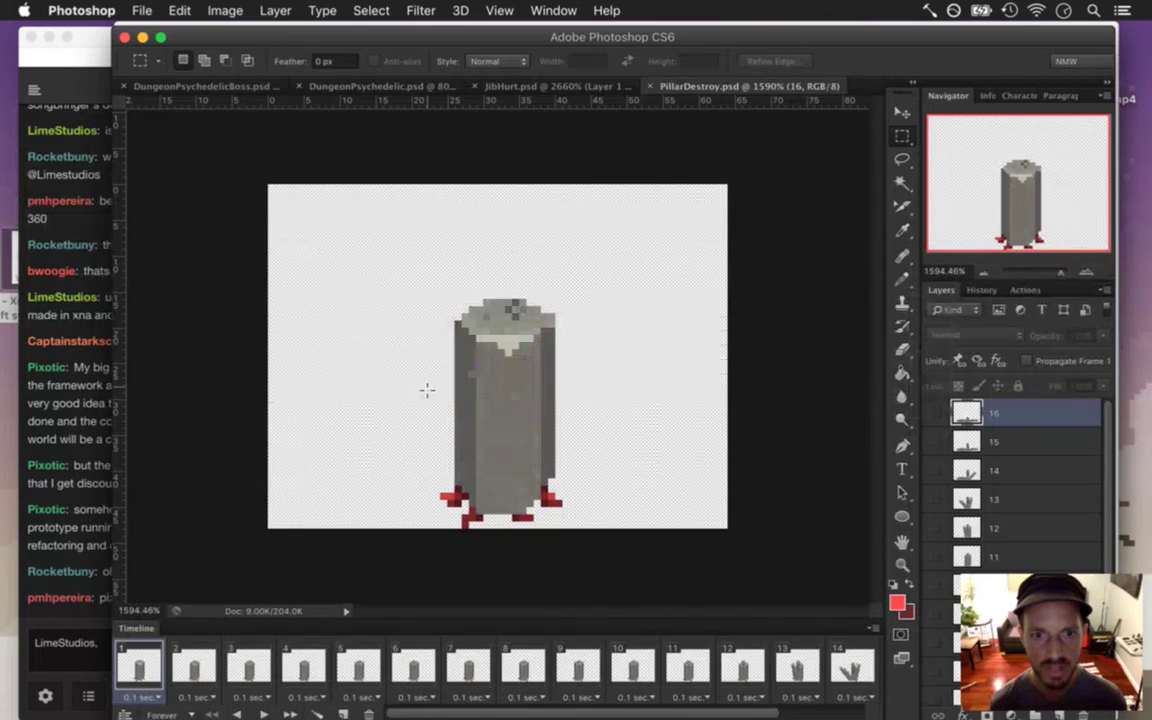
pyautogui.moveTo(424, 298); pyautogui.dragTo(622, 496)
pyautogui.click(657, 498)
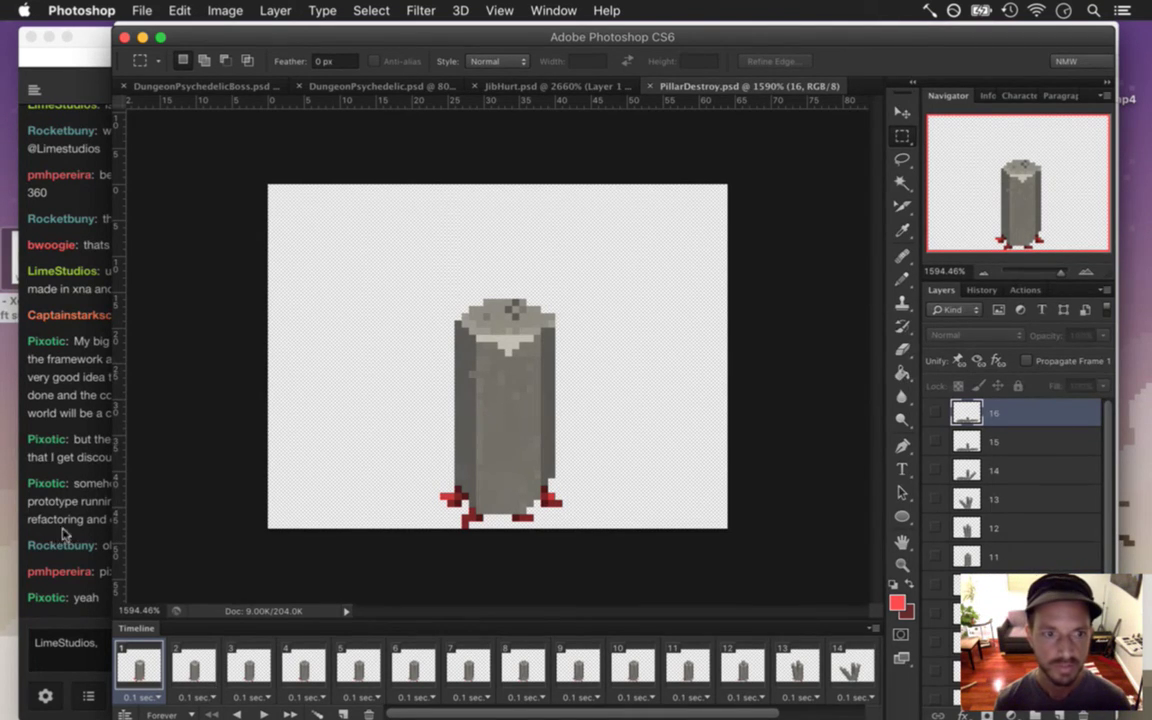
# Switch to the Twitch chat and read the messages about quick prototypes, refactoring and building a whole game with Unity placeholders.
pyautogui.click(60, 410)
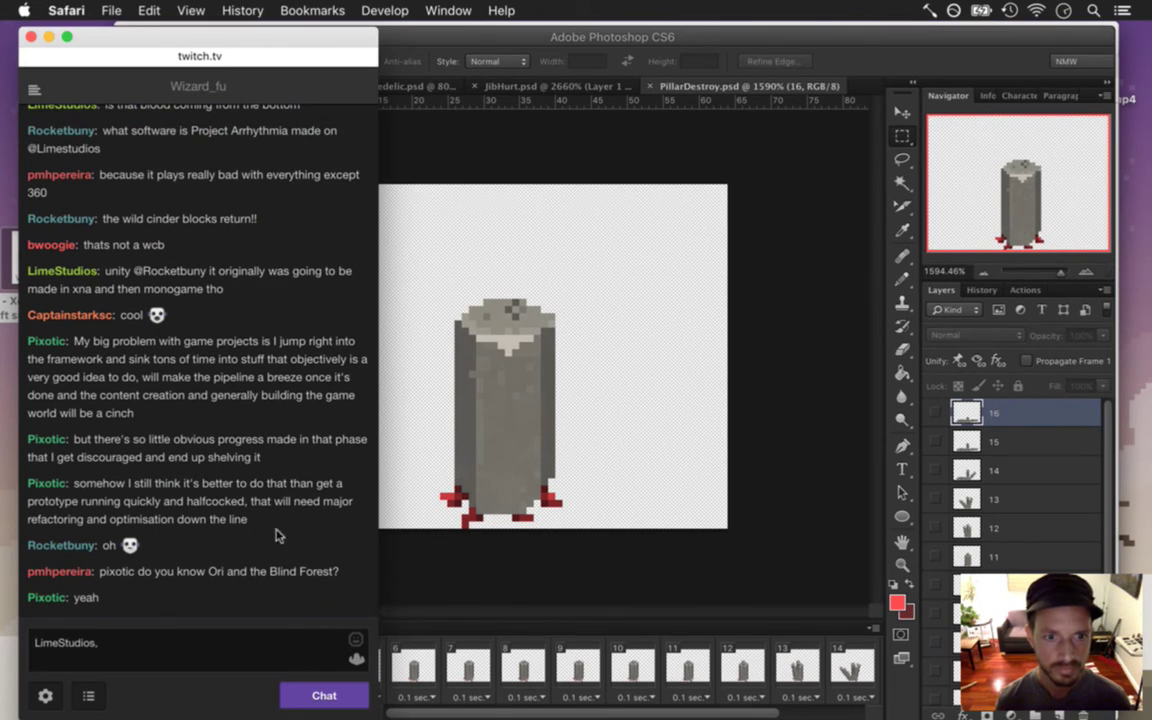
pyautogui.moveTo(135, 485); pyautogui.dragTo(249, 524)
pyautogui.click(200, 476)
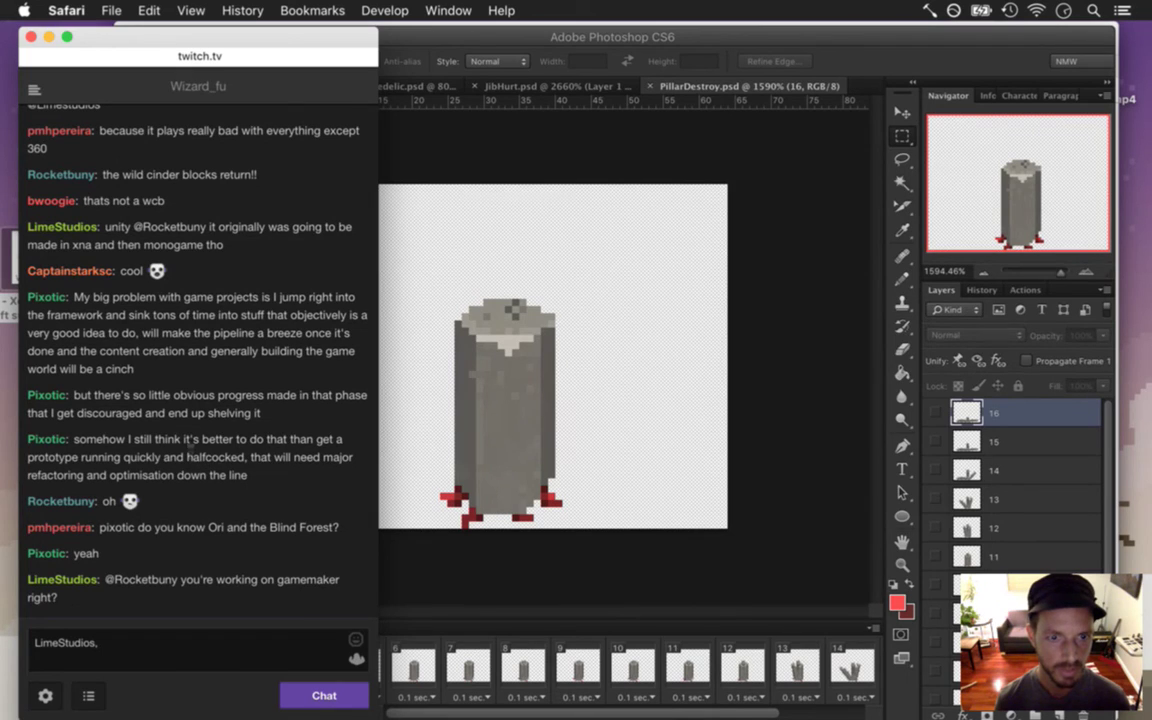
pyautogui.moveTo(184, 447); pyautogui.dragTo(236, 438)
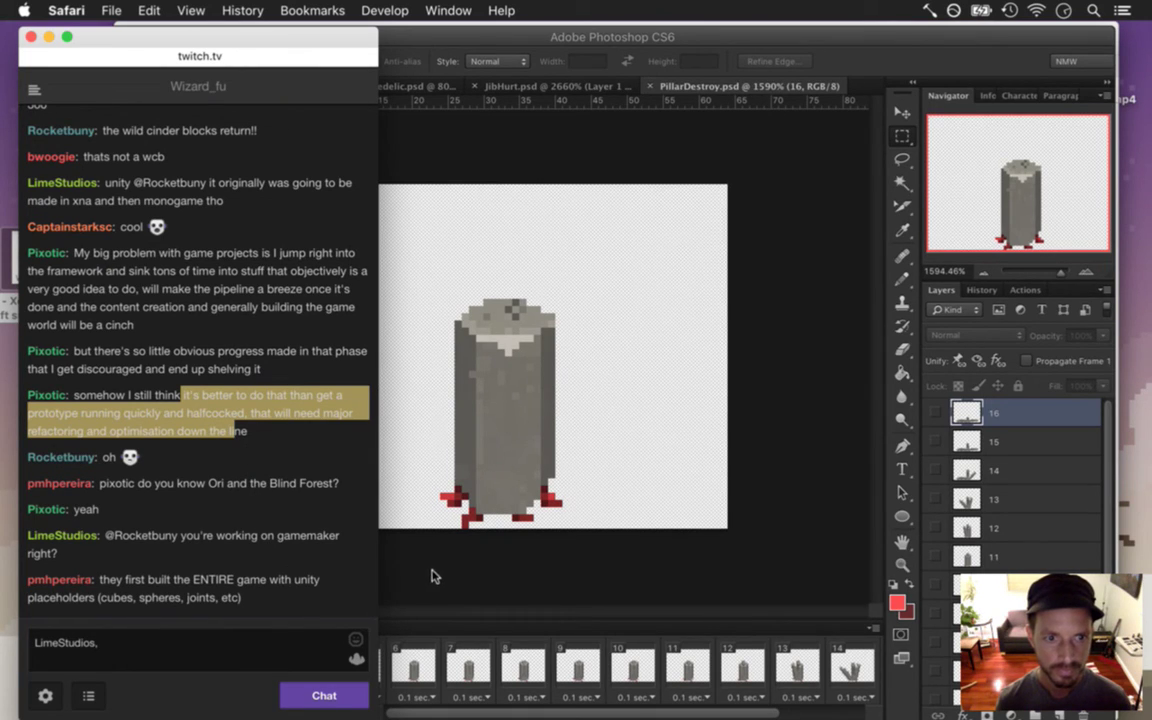
pyautogui.moveTo(118, 585); pyautogui.dragTo(185, 598)
pyautogui.click(225, 598)
pyautogui.moveTo(174, 527); pyautogui.dragTo(215, 546)
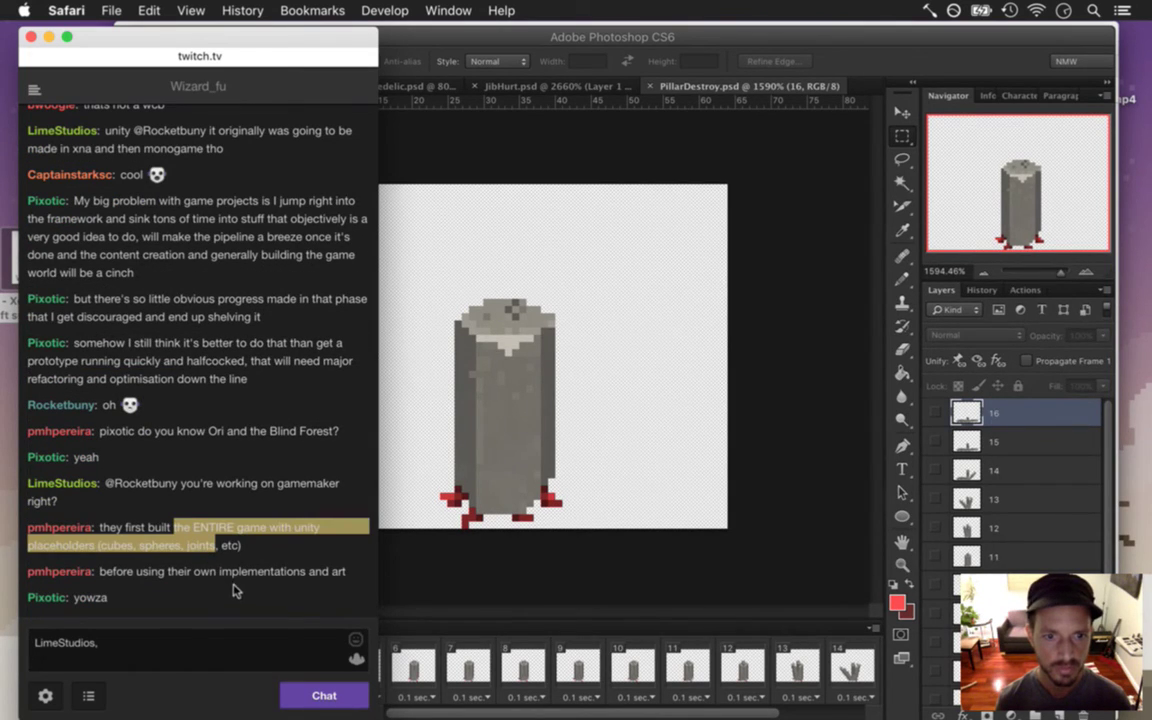
# Return to Photoshop, erase the red blood pixels around the pillar's base on layer 0 in frame 1, and move the pillar down 2 pixels.
pyautogui.click(435, 580)
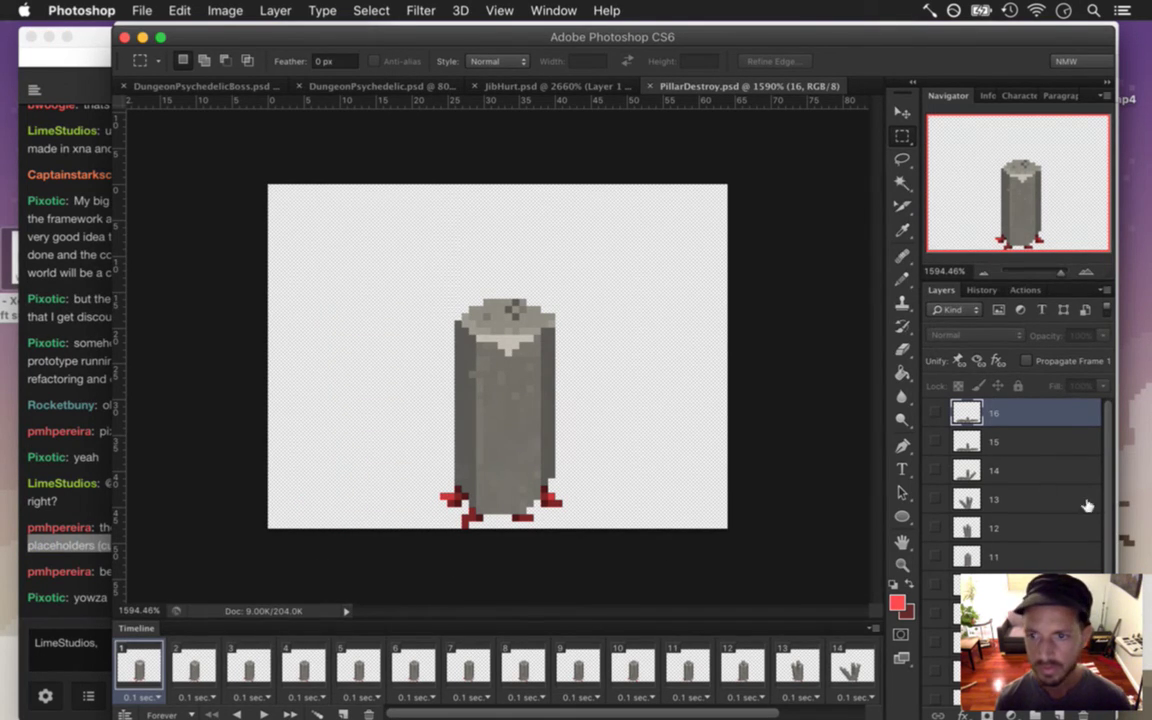
pyautogui.scroll(-3, 1105, 505)
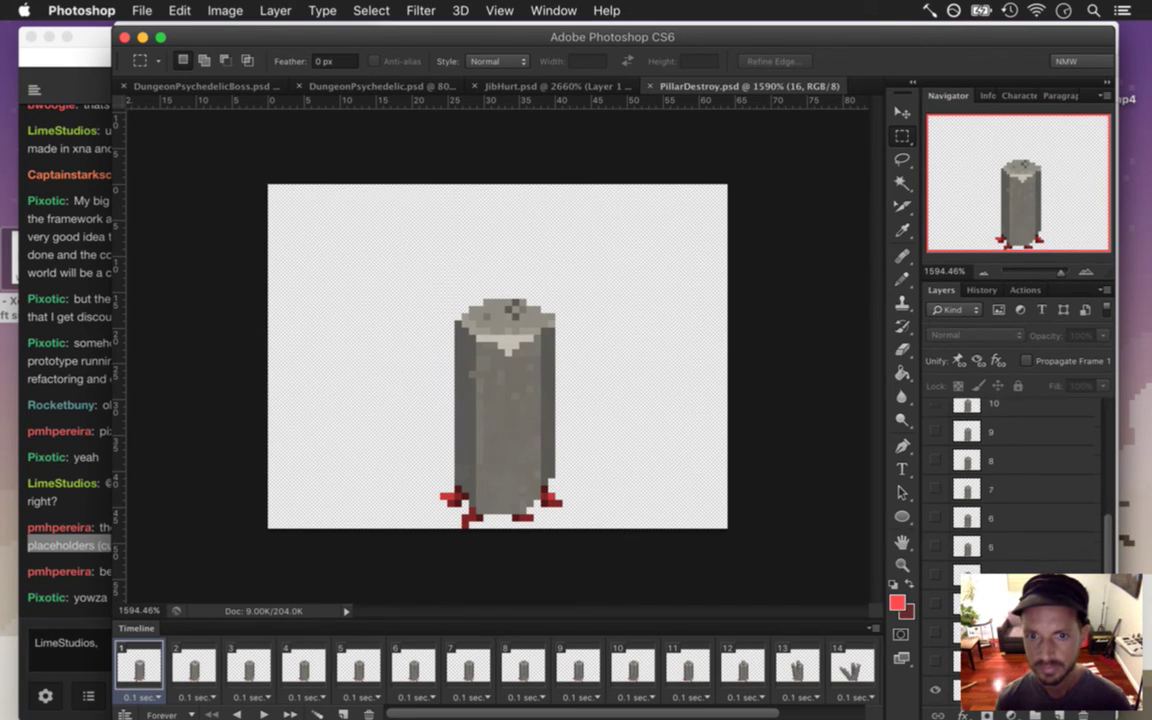
pyautogui.click(955, 690)
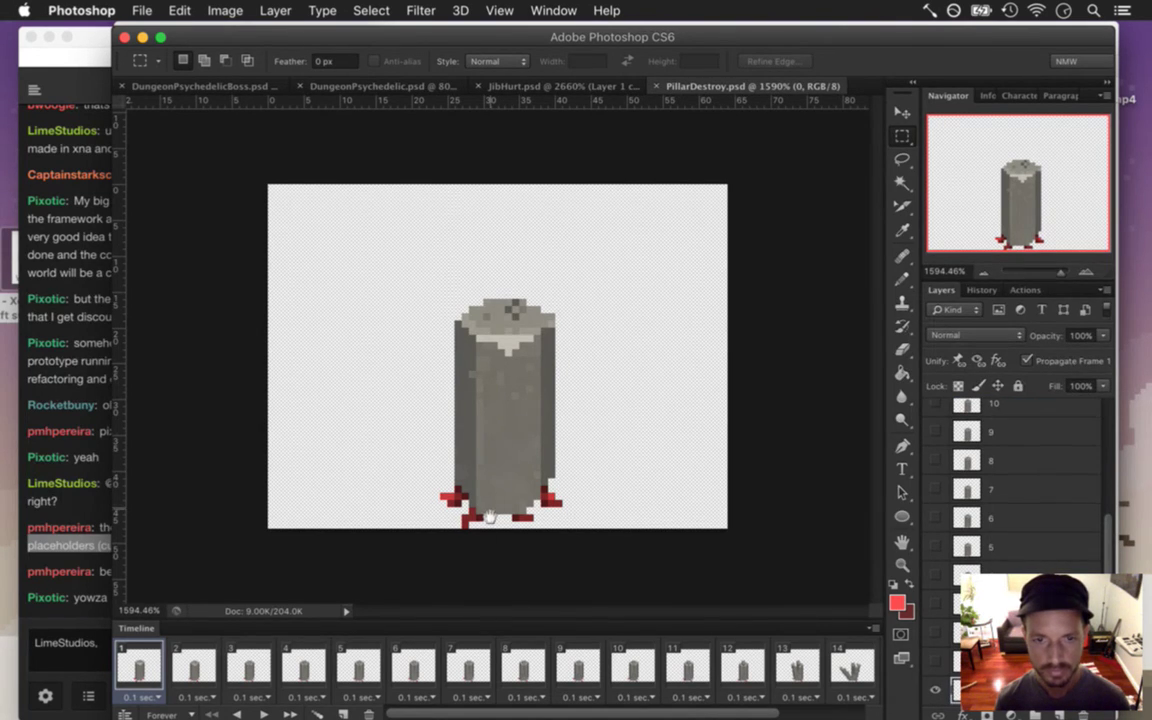
pyautogui.scroll(2, 489, 516)
pyautogui.press('e')
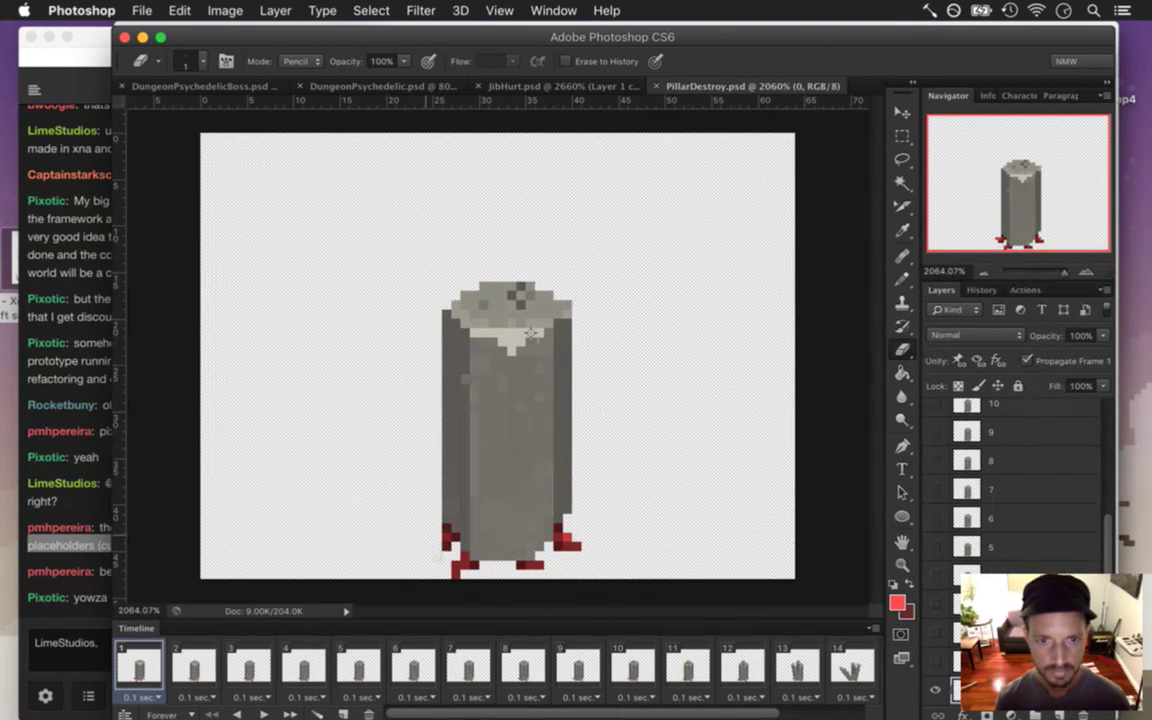
pyautogui.moveTo(454, 563)
pyautogui.mouseDown()
pyautogui.moveTo(536, 598)
pyautogui.moveTo(524, 590)
pyautogui.moveTo(557, 587)
pyautogui.moveTo(563, 551)
pyautogui.mouseUp()
pyautogui.press('v')
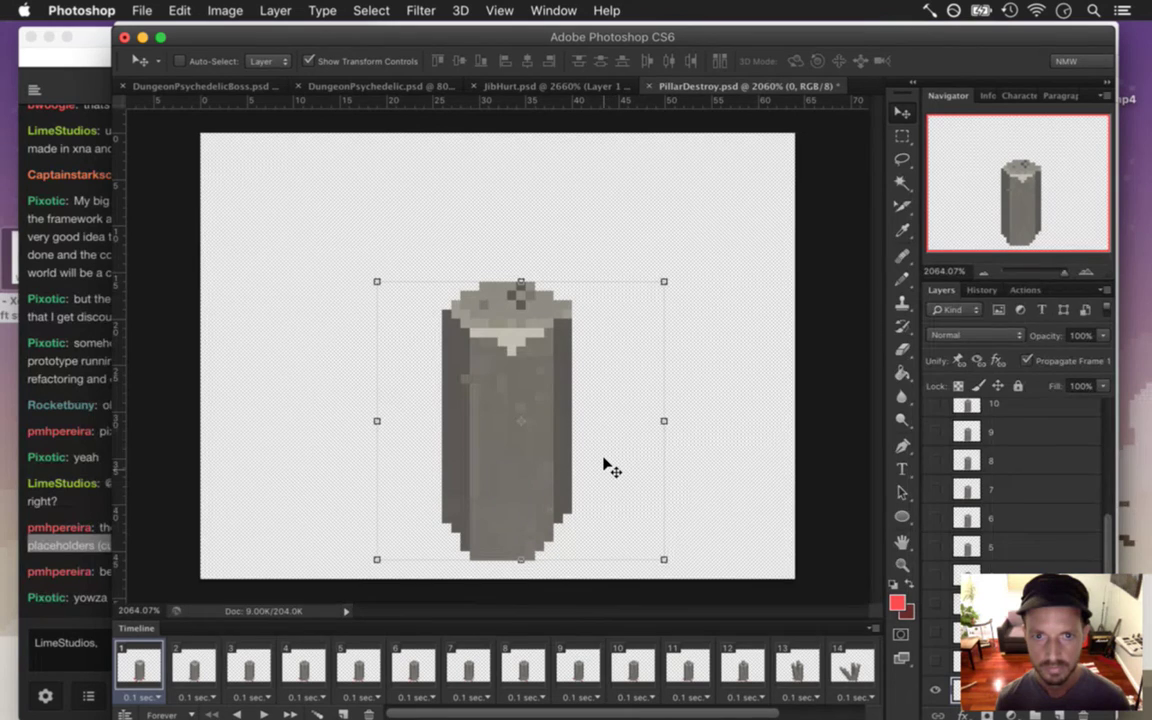
pyautogui.press('Down')
pyautogui.press('Down')
pyautogui.press('m')
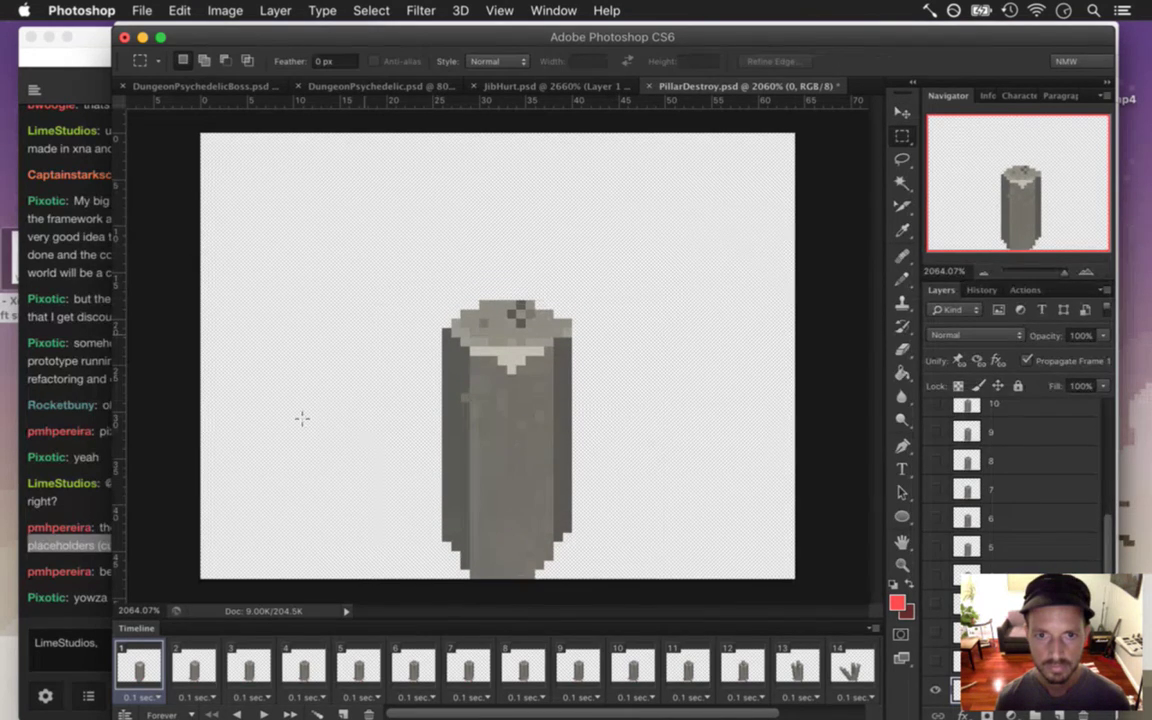
# Erase the red pixels at the pillar's base in frame 2 on layer 1 and nudge the pillar down 1 pixel.
pyautogui.click(194, 665)
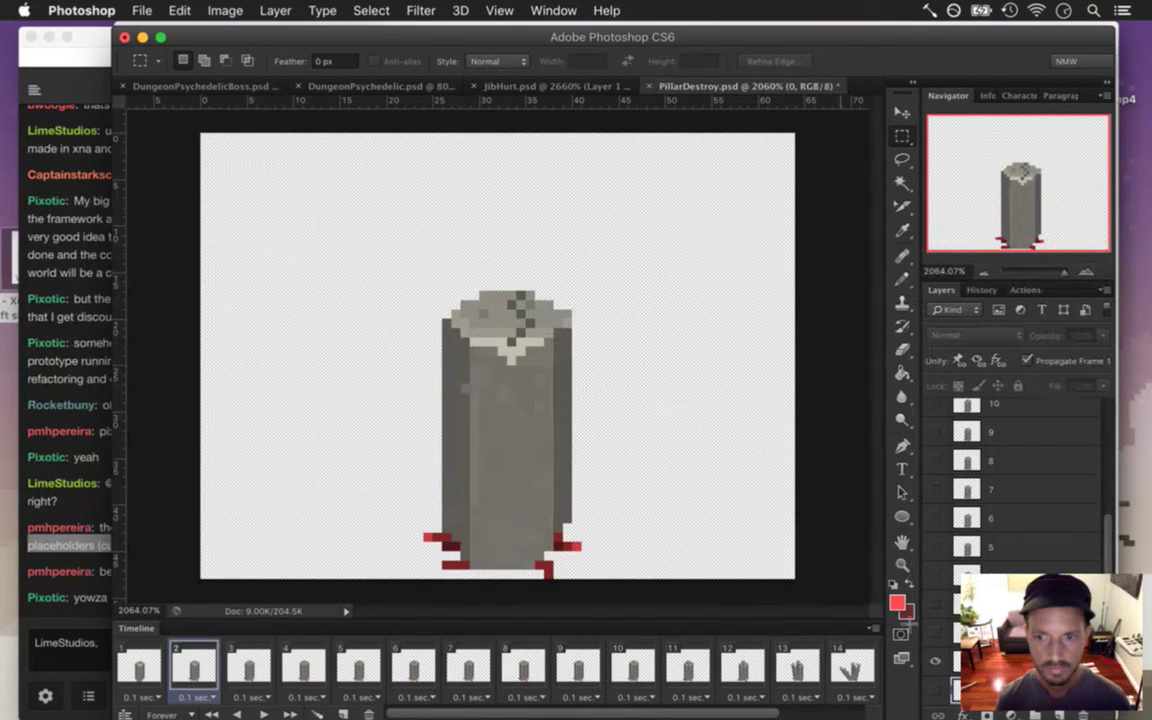
pyautogui.press('e')
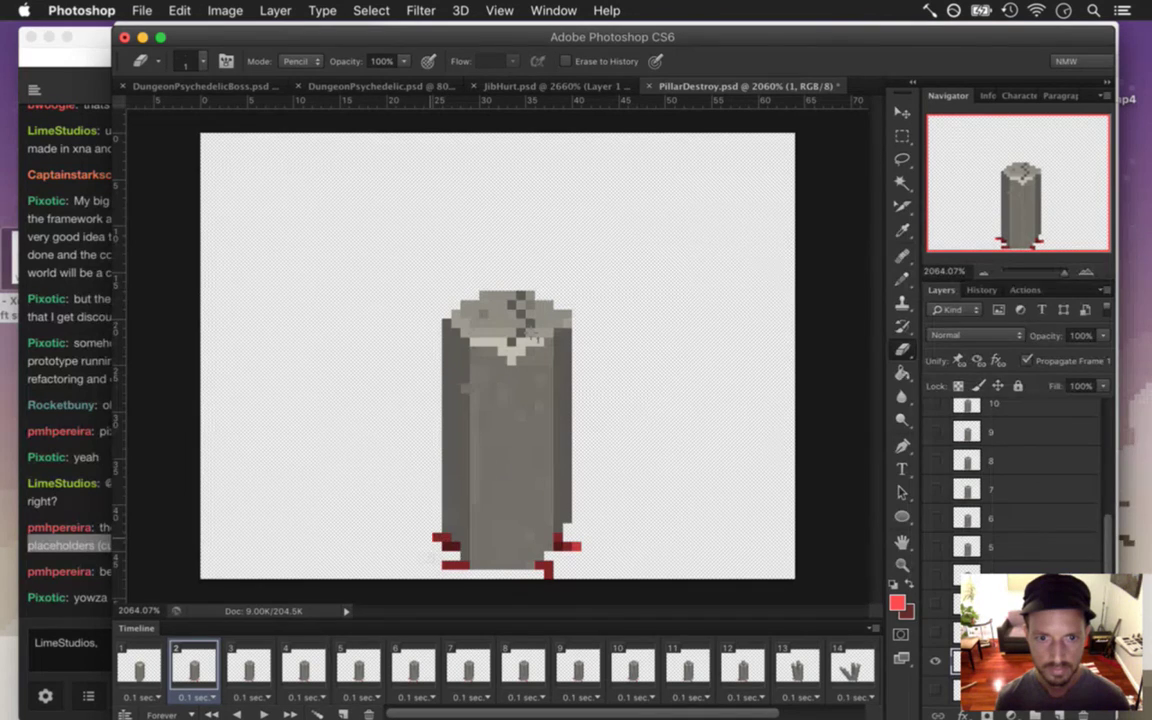
pyautogui.moveTo(447, 566); pyautogui.dragTo(464, 566)
pyautogui.moveTo(539, 566)
pyautogui.mouseDown()
pyautogui.moveTo(549, 575)
pyautogui.moveTo(576, 546)
pyautogui.mouseUp()
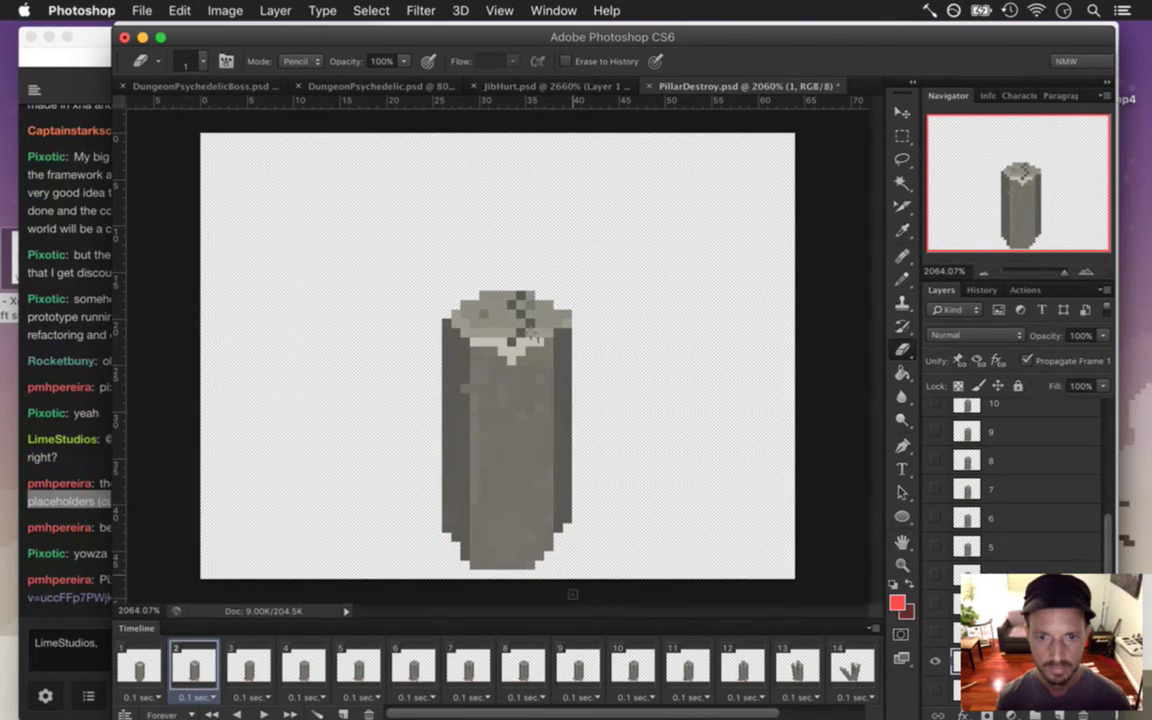
pyautogui.press('v')
pyautogui.press('m')
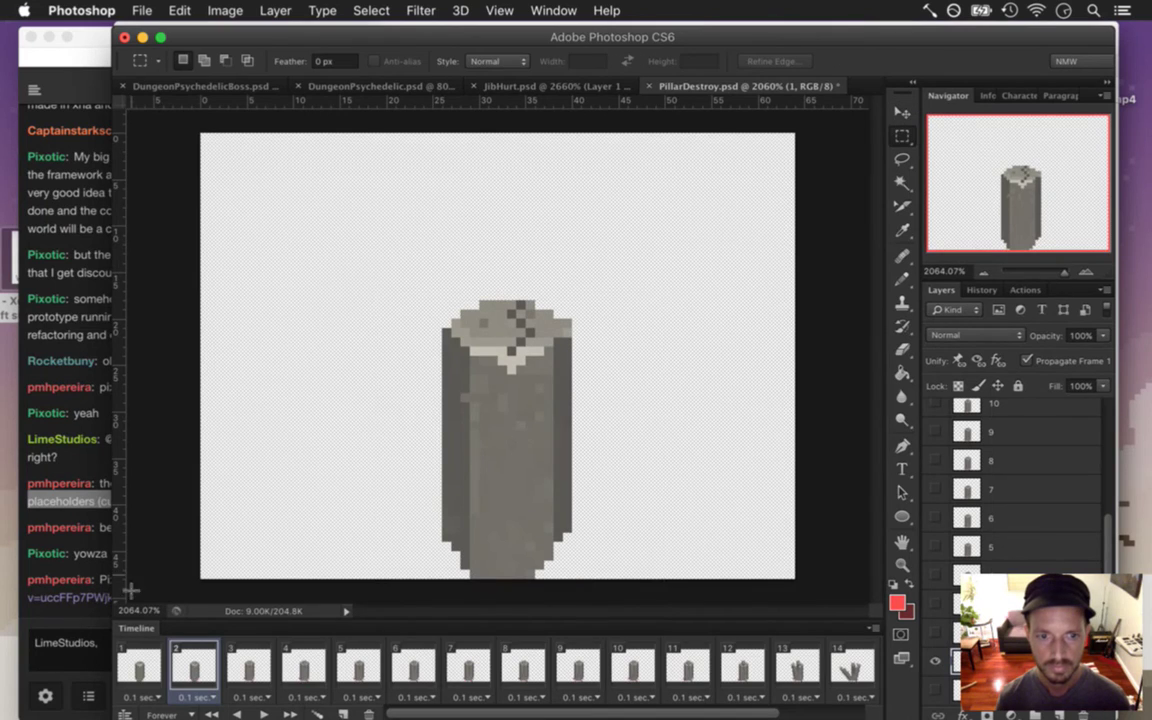
# Clear the red pixels from the pillar's base in frame 3 on layer 2 and shift the pillar down 1 pixel.
pyautogui.click(250, 665)
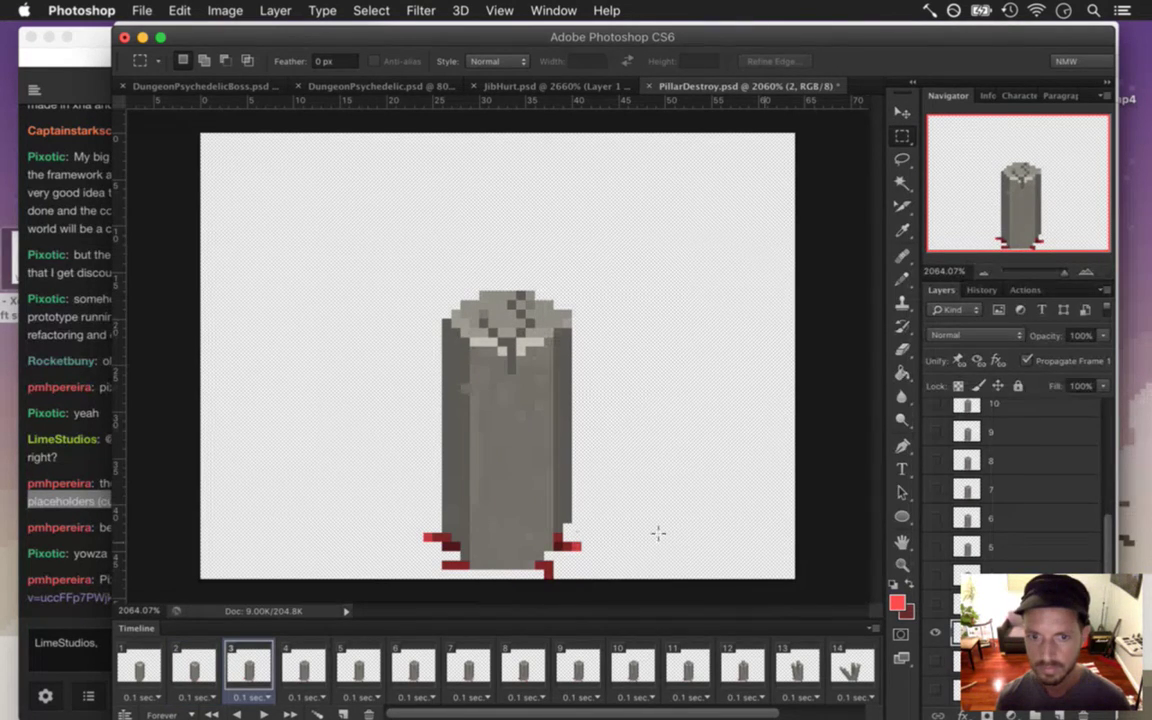
pyautogui.press('e')
pyautogui.moveTo(428, 538); pyautogui.dragTo(465, 574)
pyautogui.moveTo(540, 565)
pyautogui.mouseDown()
pyautogui.moveTo(549, 598)
pyautogui.moveTo(558, 564)
pyautogui.mouseUp()
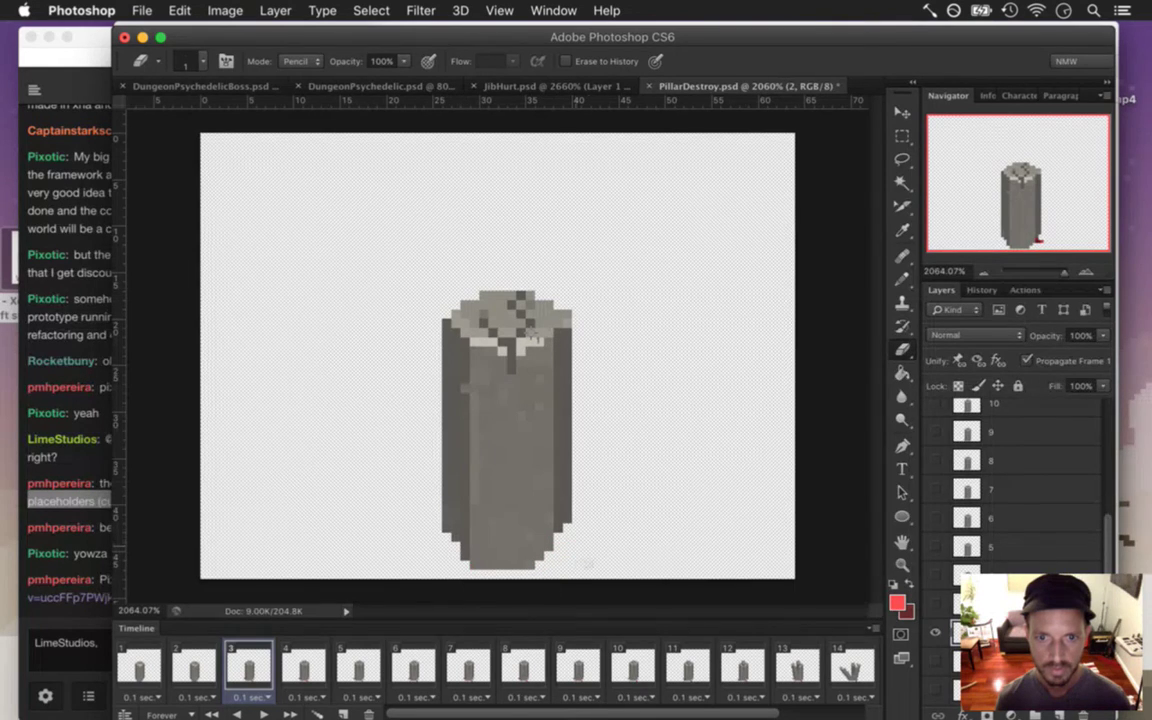
pyautogui.click(303, 660)
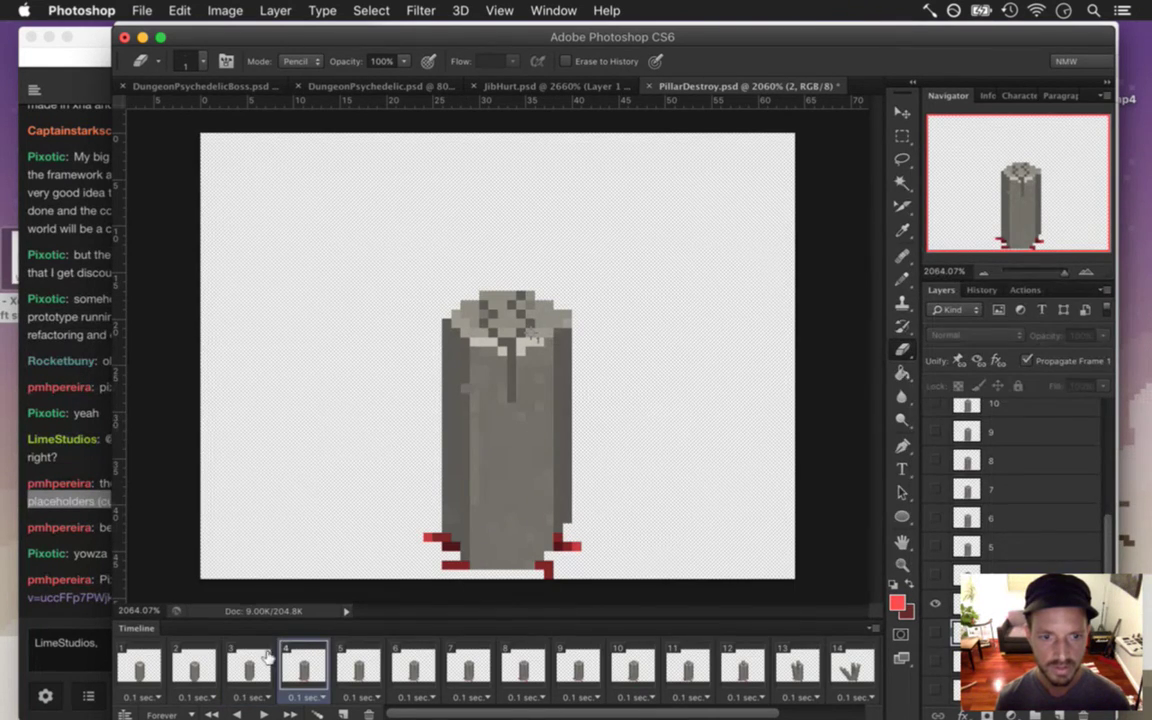
pyautogui.click(266, 660)
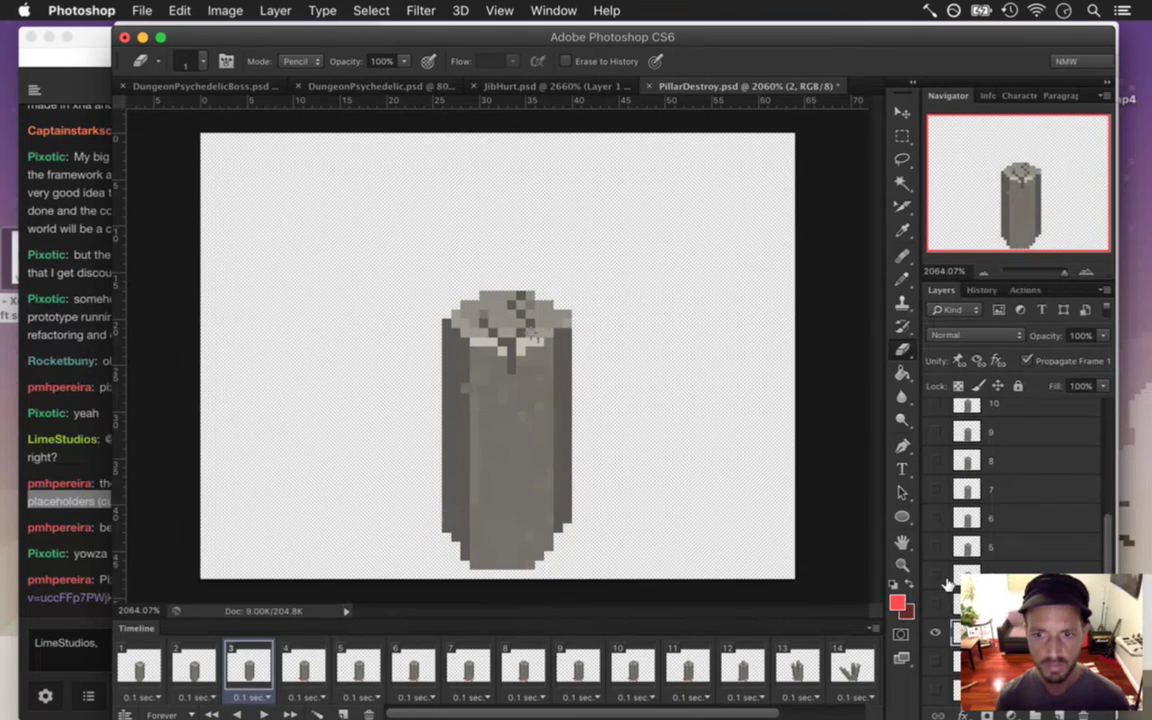
pyautogui.press('v')
pyautogui.press('m')
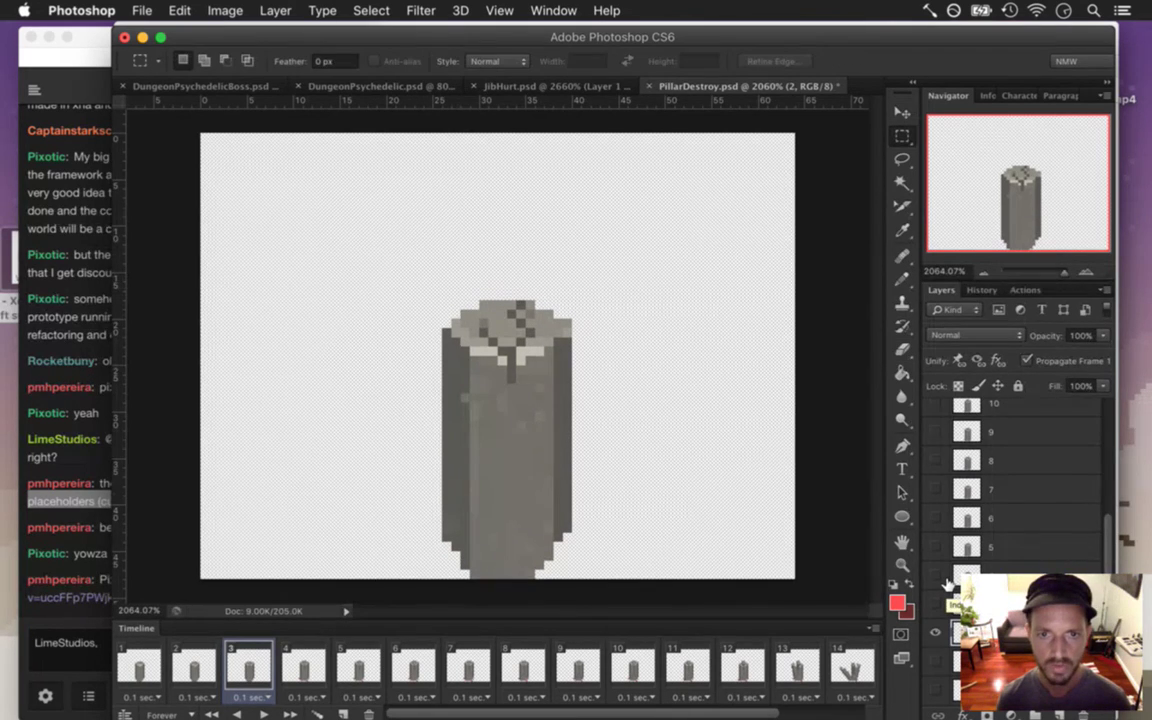
# Remove the red pixels beside the pillar's base in frame 4 on layer 3 and lower the pillar by 1 pixel.
pyautogui.click(305, 660)
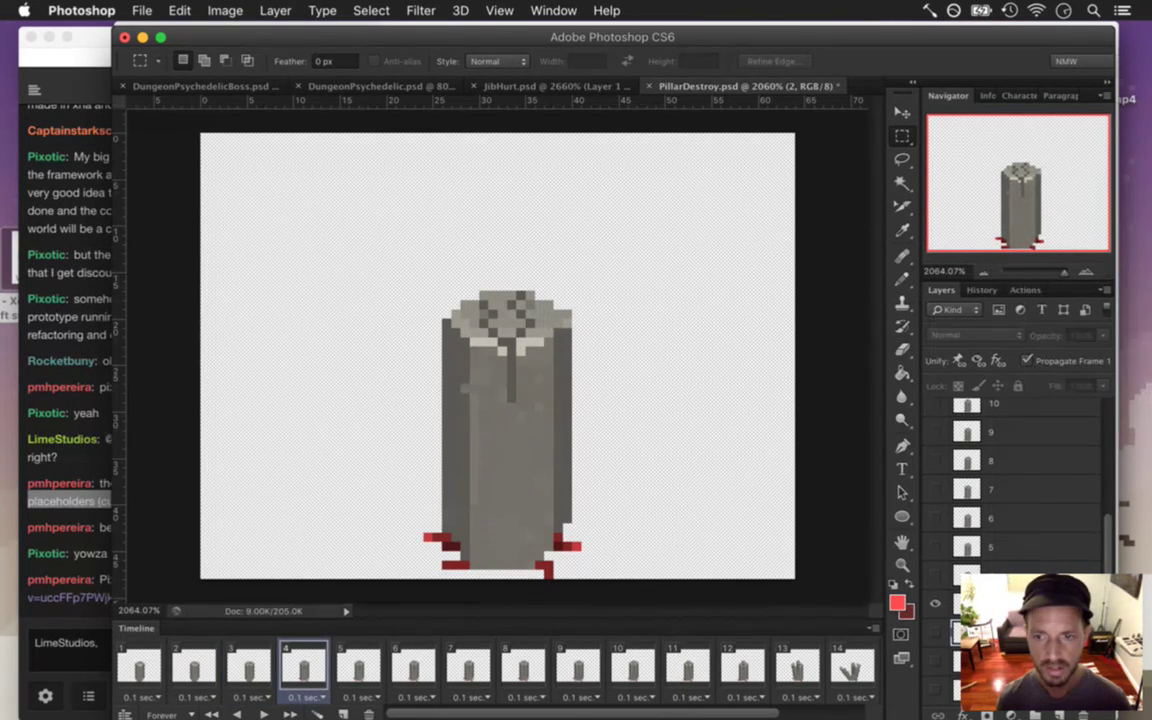
pyautogui.click(958, 603)
pyautogui.press('e')
pyautogui.moveTo(429, 538)
pyautogui.mouseDown()
pyautogui.moveTo(456, 550)
pyautogui.moveTo(447, 565)
pyautogui.moveTo(465, 566)
pyautogui.mouseUp()
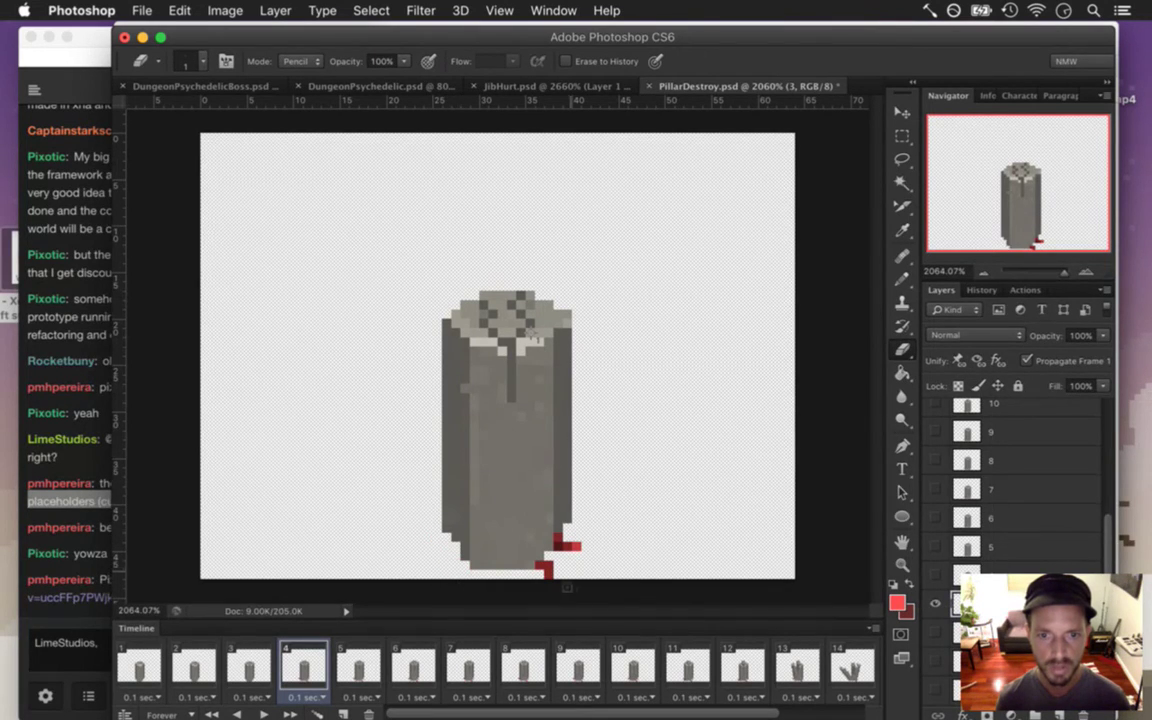
pyautogui.moveTo(540, 566); pyautogui.dragTo(549, 575)
pyautogui.click(570, 546)
pyautogui.press('v')
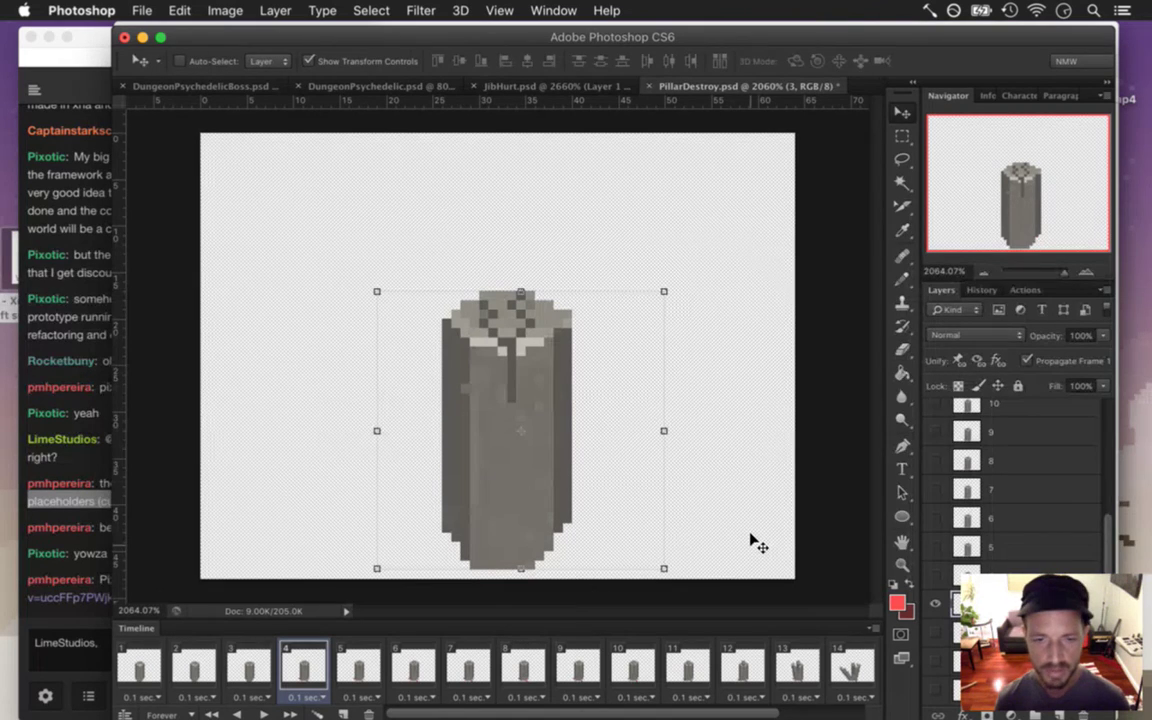
pyautogui.press('Down')
pyautogui.press('m')
# Erase the red base pixels in frame 5 on layer 4 and move that pillar down 1 pixel.
pyautogui.click(368, 660)
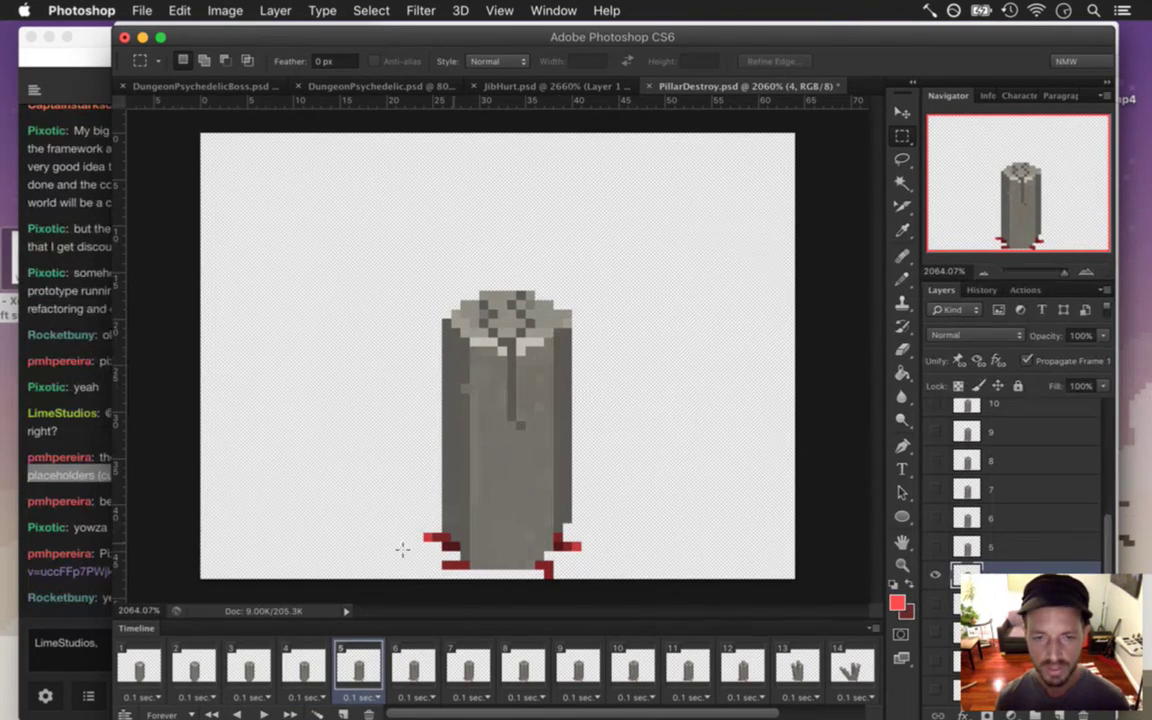
pyautogui.press('e')
pyautogui.moveTo(429, 559)
pyautogui.mouseDown()
pyautogui.moveTo(437, 541)
pyautogui.moveTo(467, 566)
pyautogui.mouseUp()
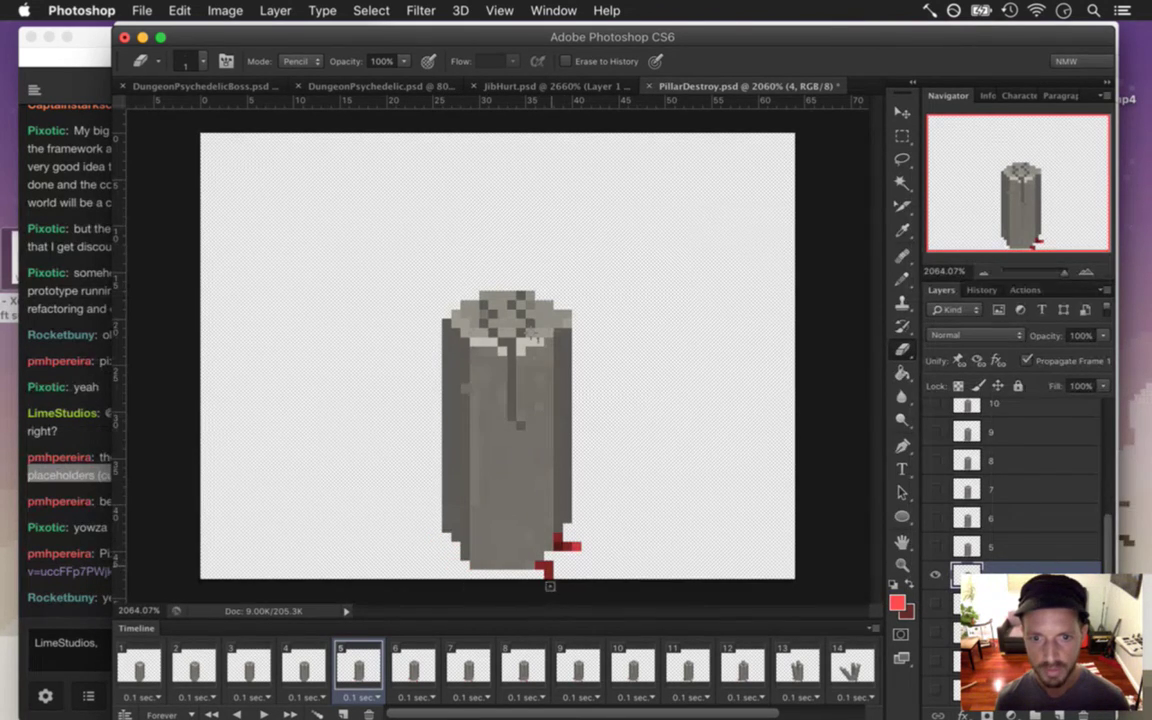
pyautogui.moveTo(545, 571)
pyautogui.mouseDown()
pyautogui.moveTo(560, 566)
pyautogui.moveTo(566, 536)
pyautogui.mouseUp()
pyautogui.click(571, 546)
pyautogui.press('v')
pyautogui.press('m')
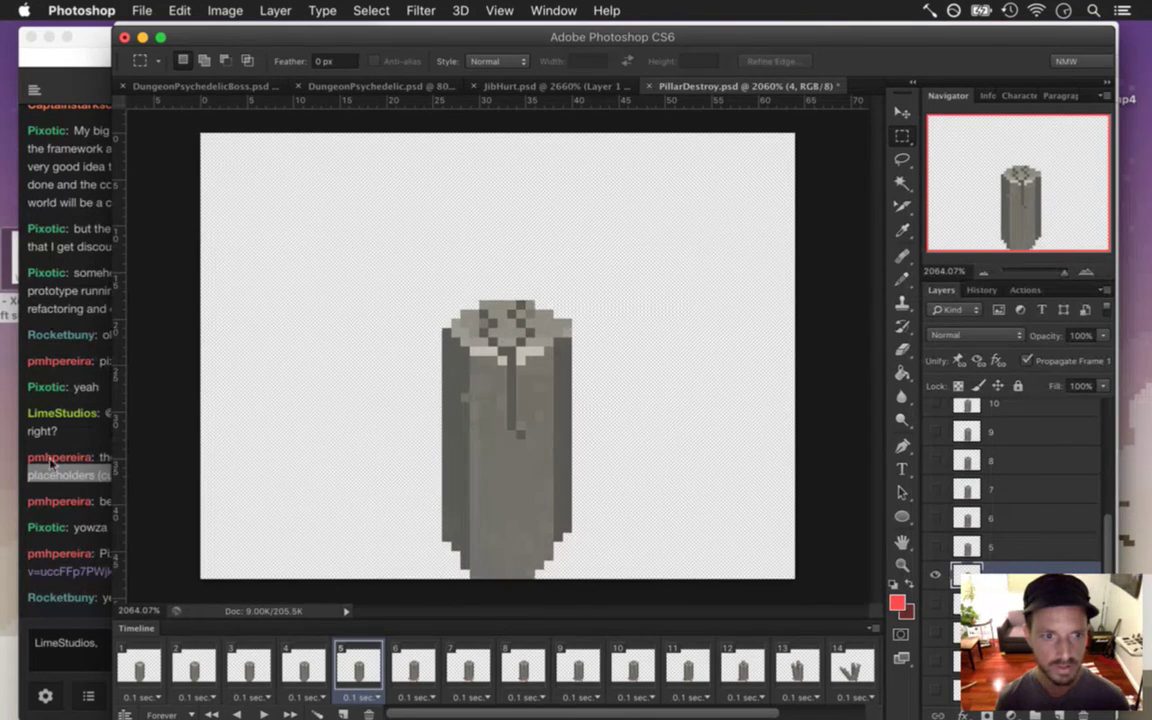
# Switch to the Twitch chat and read the message about Ubisoft's UbiArt engine and Unity's 2D sprite features.
pyautogui.click(75, 527)
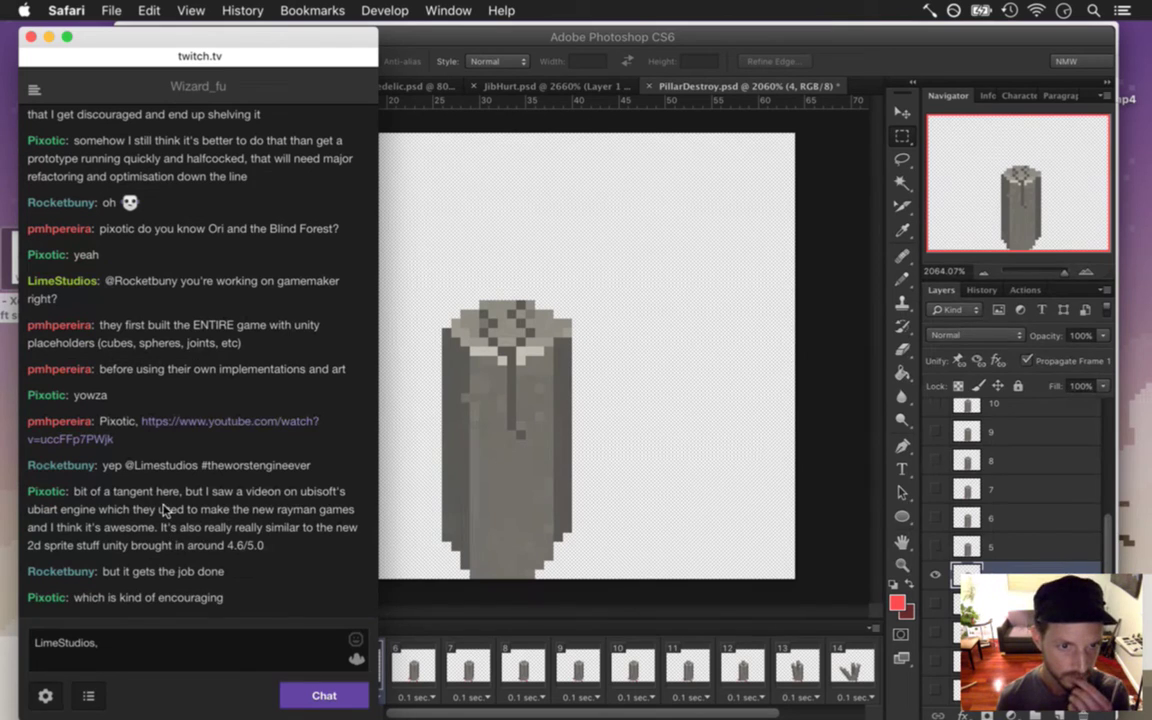
pyautogui.moveTo(110, 492); pyautogui.dragTo(137, 507)
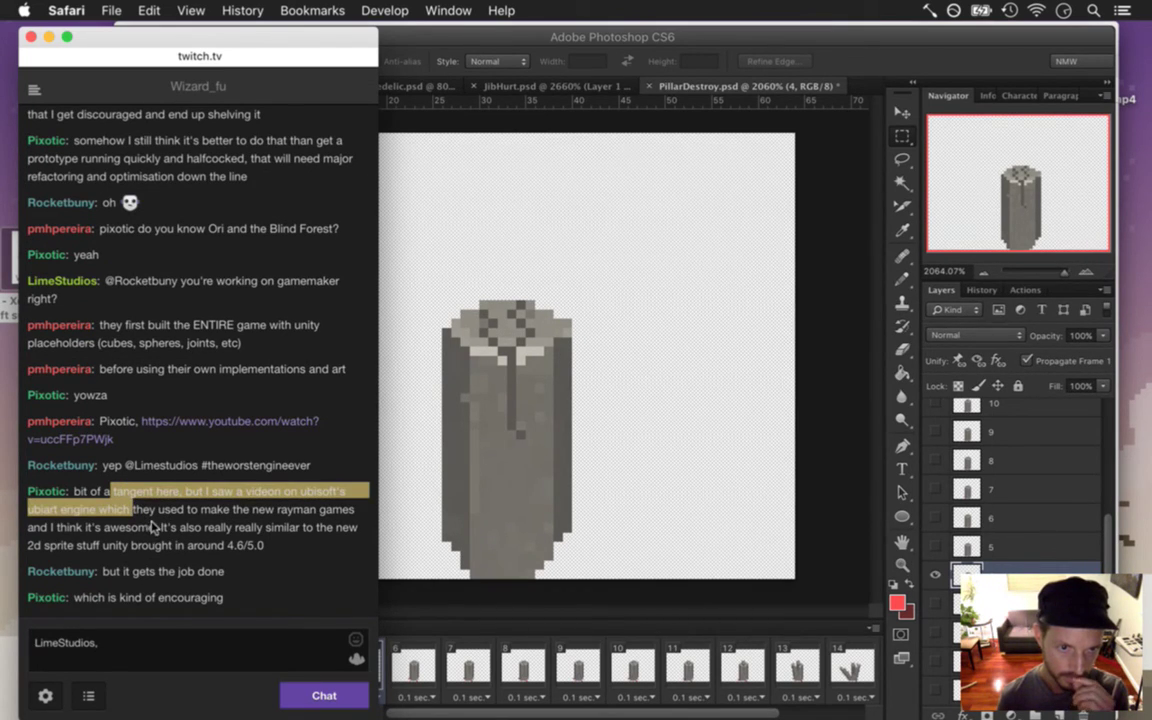
pyautogui.click(152, 527)
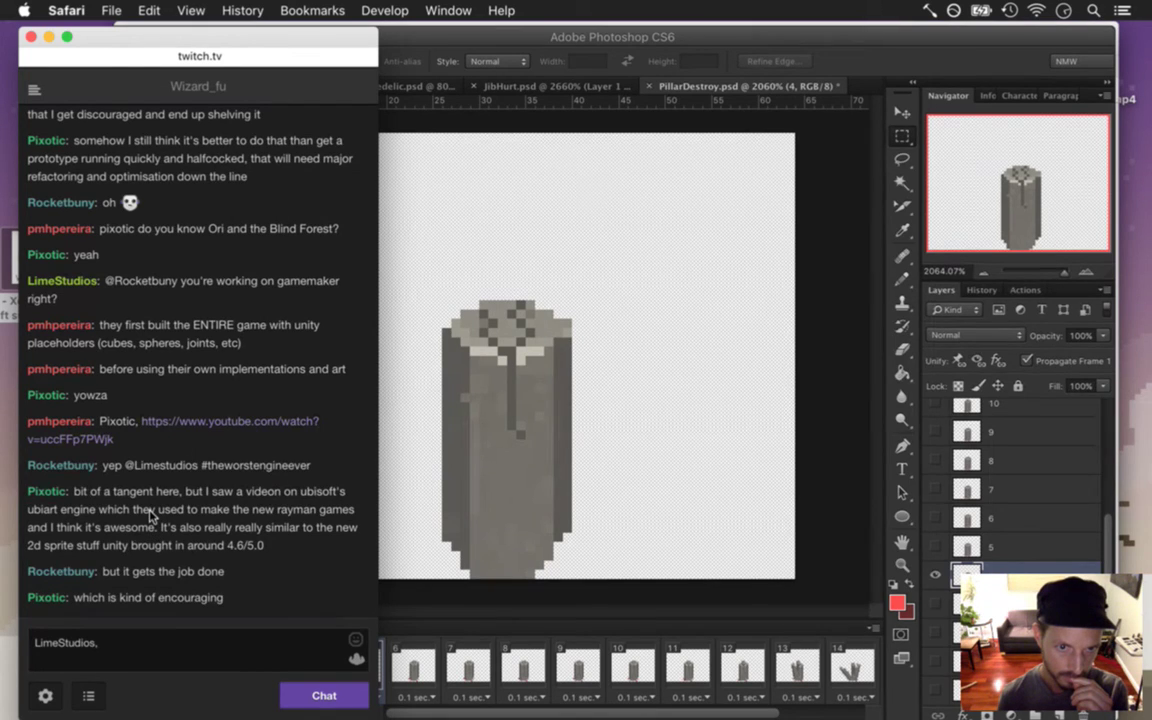
# Read the rest of the chat message about the new Rayman games and Unity's 2D sprite features.
pyautogui.moveTo(149, 510); pyautogui.dragTo(197, 545)
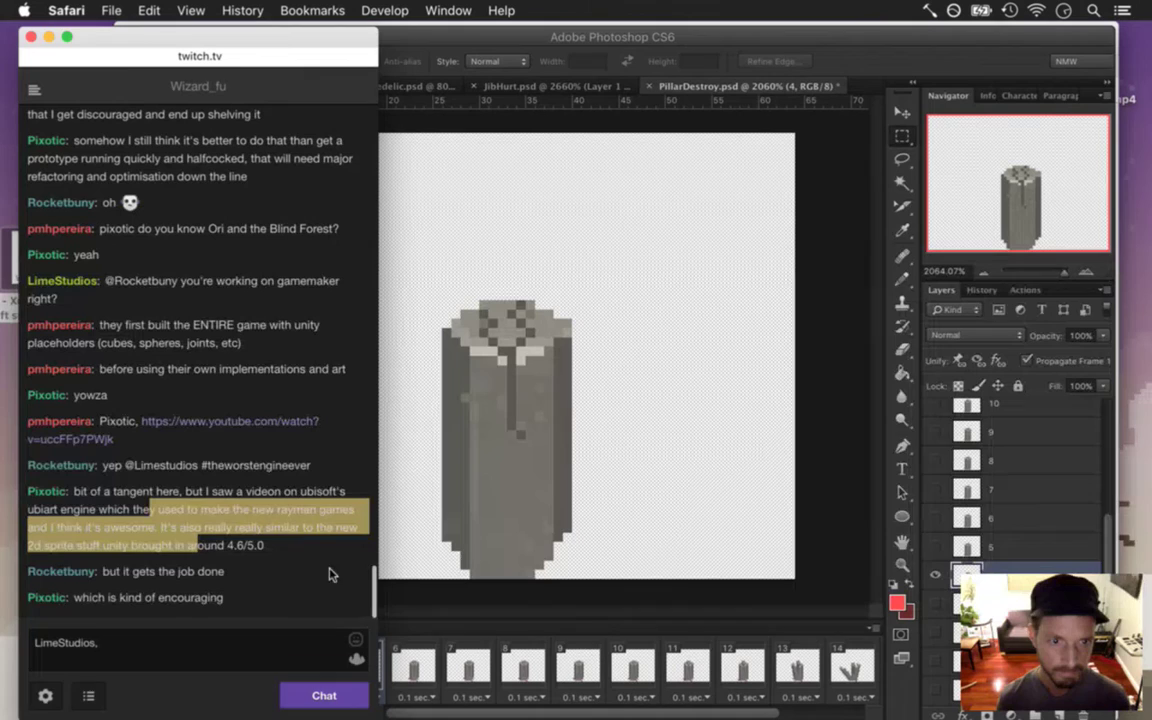
pyautogui.click(230, 591)
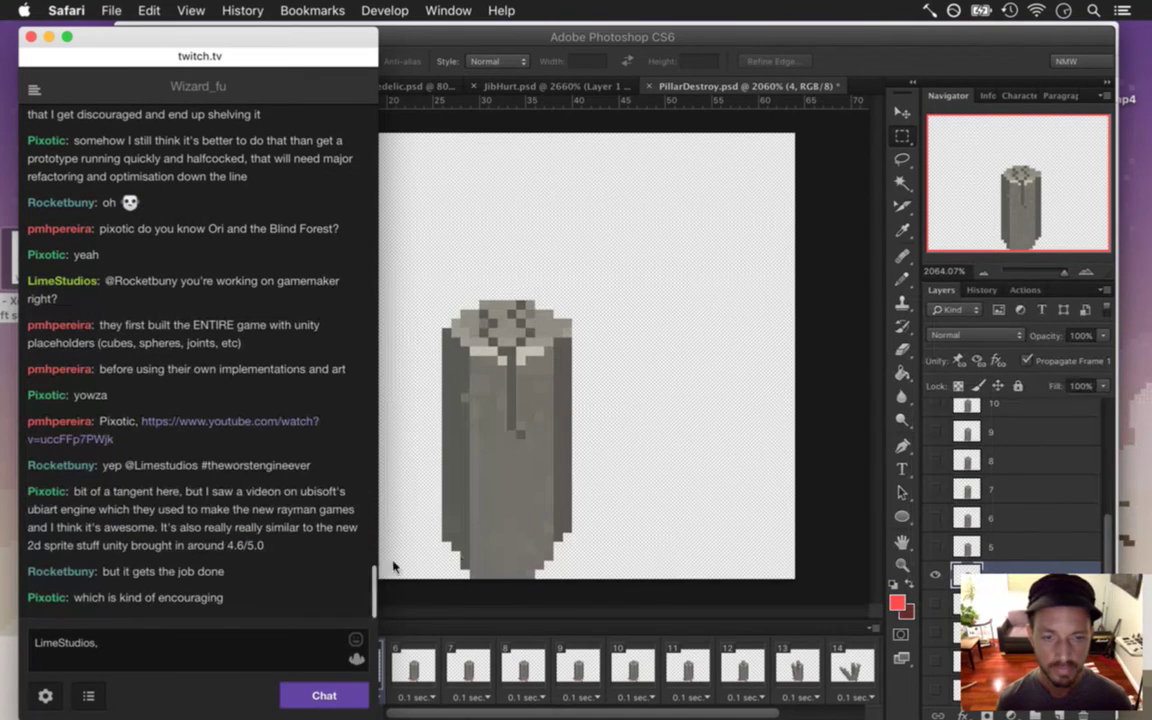
# Switch to Photoshop, erase the red base pixels in frame 6 on layer 5 and move the pillar down 1 pixel.
pyautogui.click(578, 591)
pyautogui.click(414, 663)
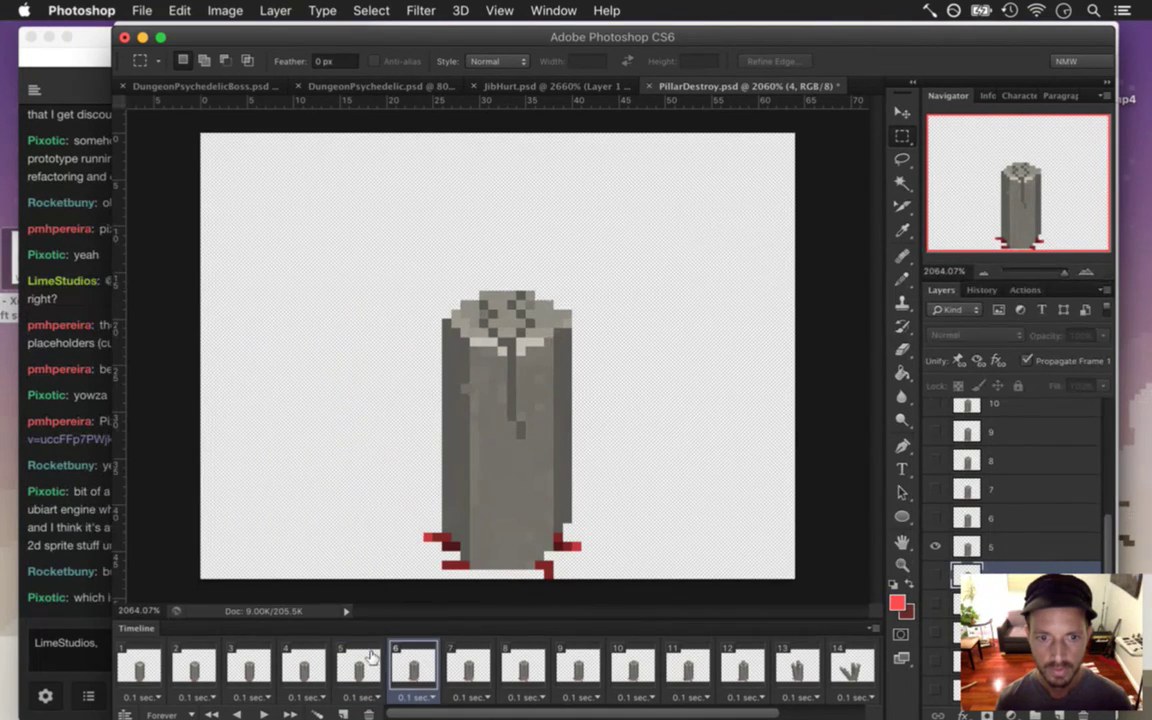
pyautogui.click(971, 548)
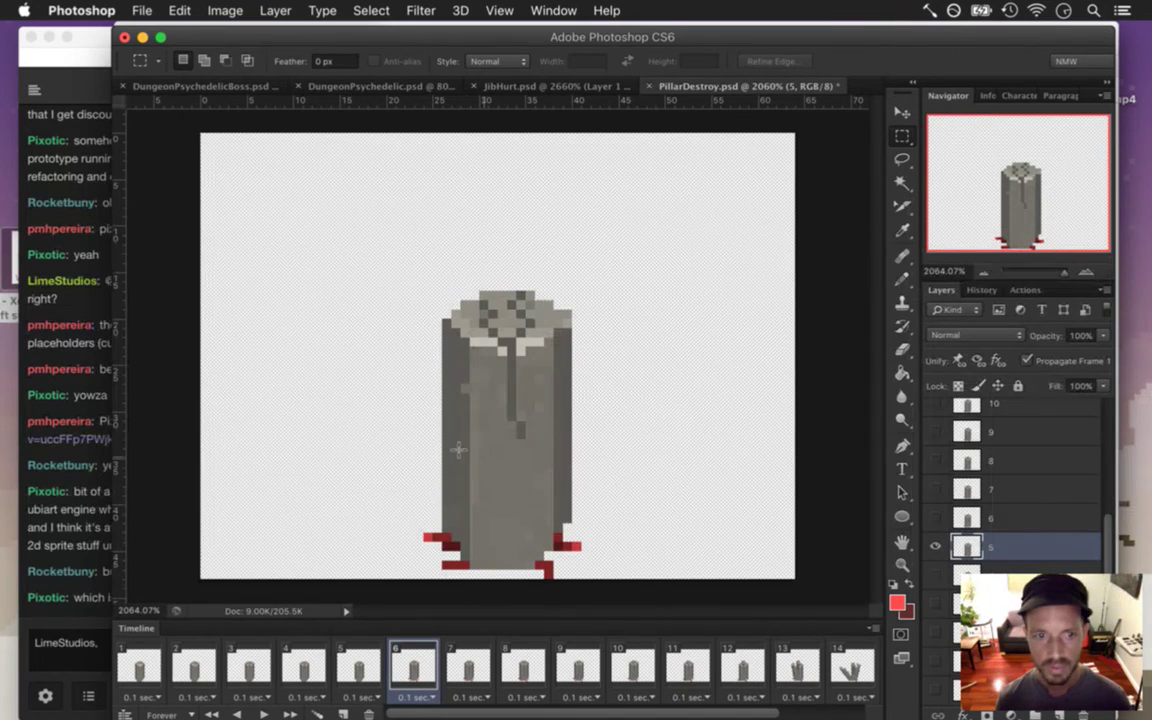
pyautogui.press('e')
pyautogui.moveTo(429, 538)
pyautogui.mouseDown()
pyautogui.moveTo(439, 555)
pyautogui.moveTo(449, 546)
pyautogui.moveTo(460, 586)
pyautogui.mouseUp()
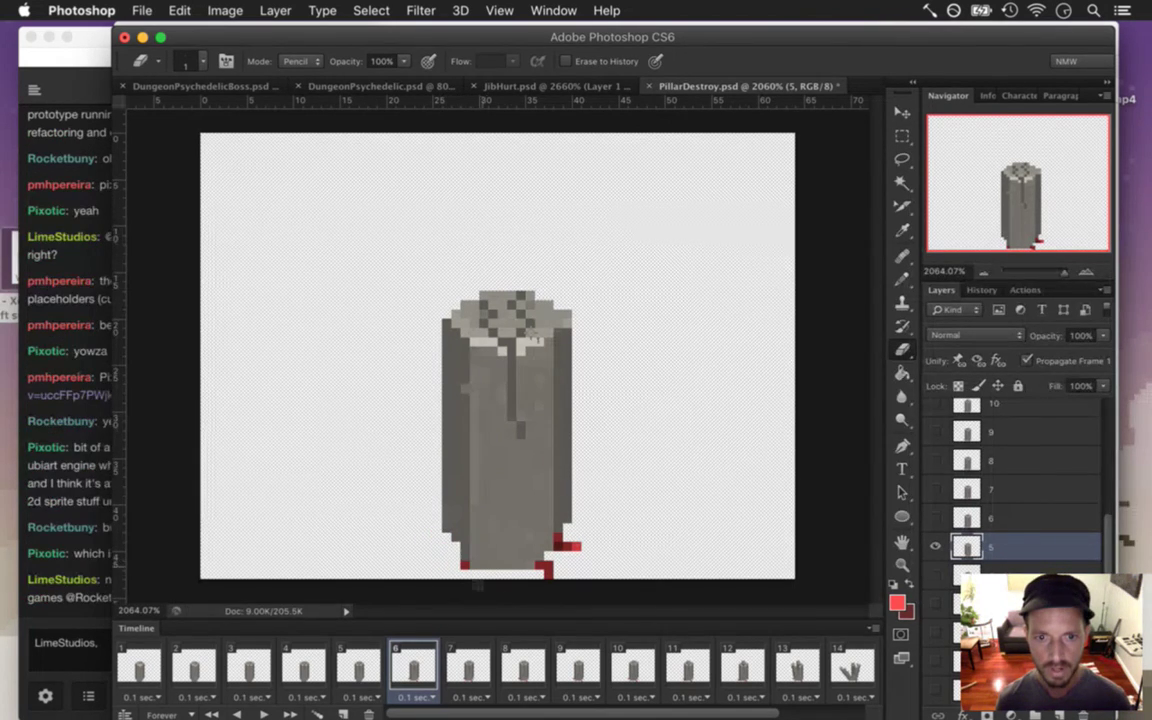
pyautogui.moveTo(541, 578); pyautogui.dragTo(556, 572)
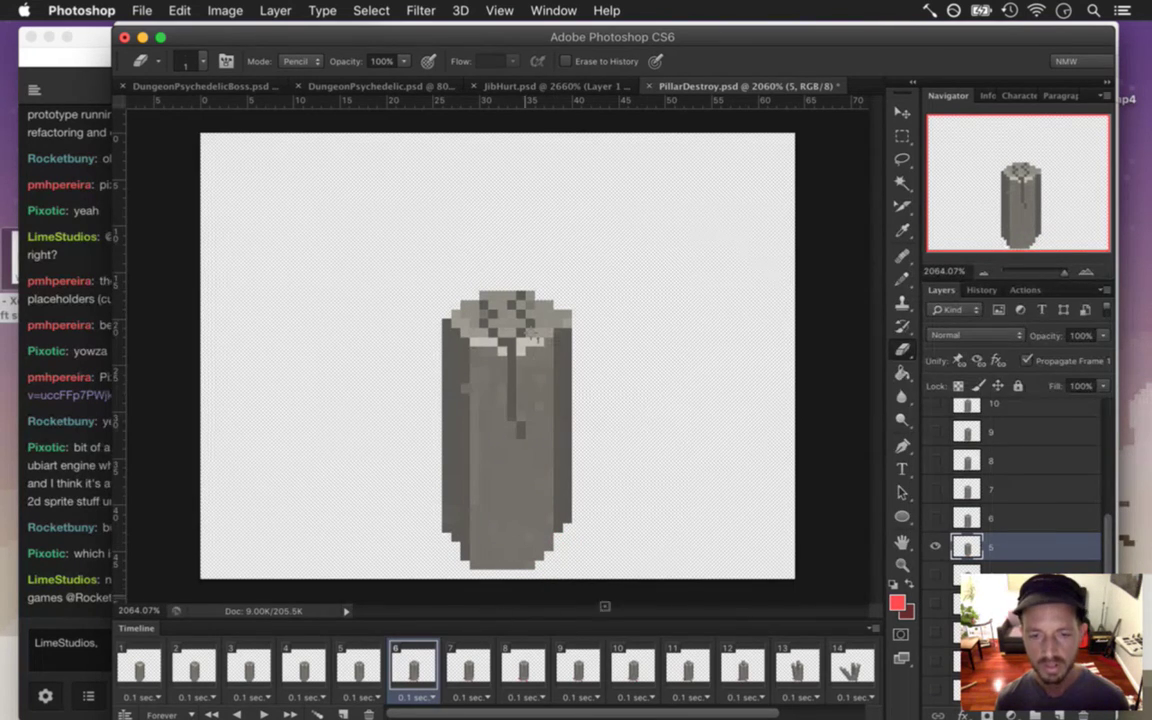
pyautogui.press('v')
pyautogui.press('Down')
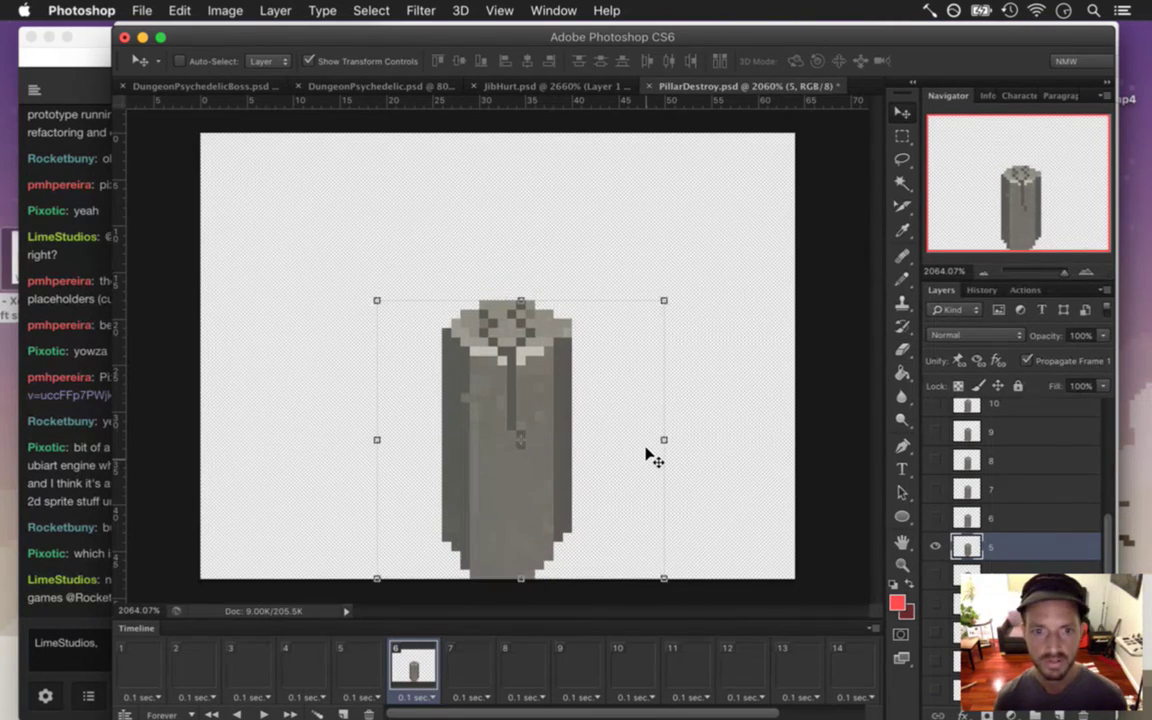
pyautogui.press('m')
# Go to frame 7, switch to the Twitch chat and read the newest messages about GameMaker and Unity.
pyautogui.click(468, 662)
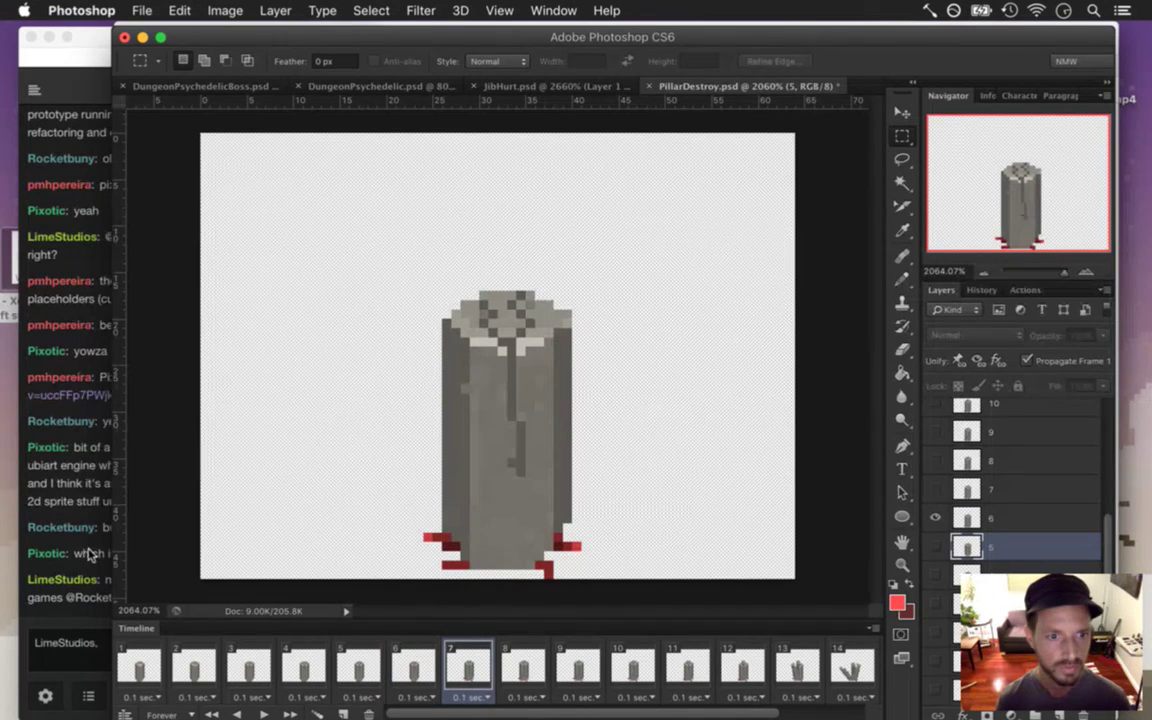
pyautogui.click(90, 505)
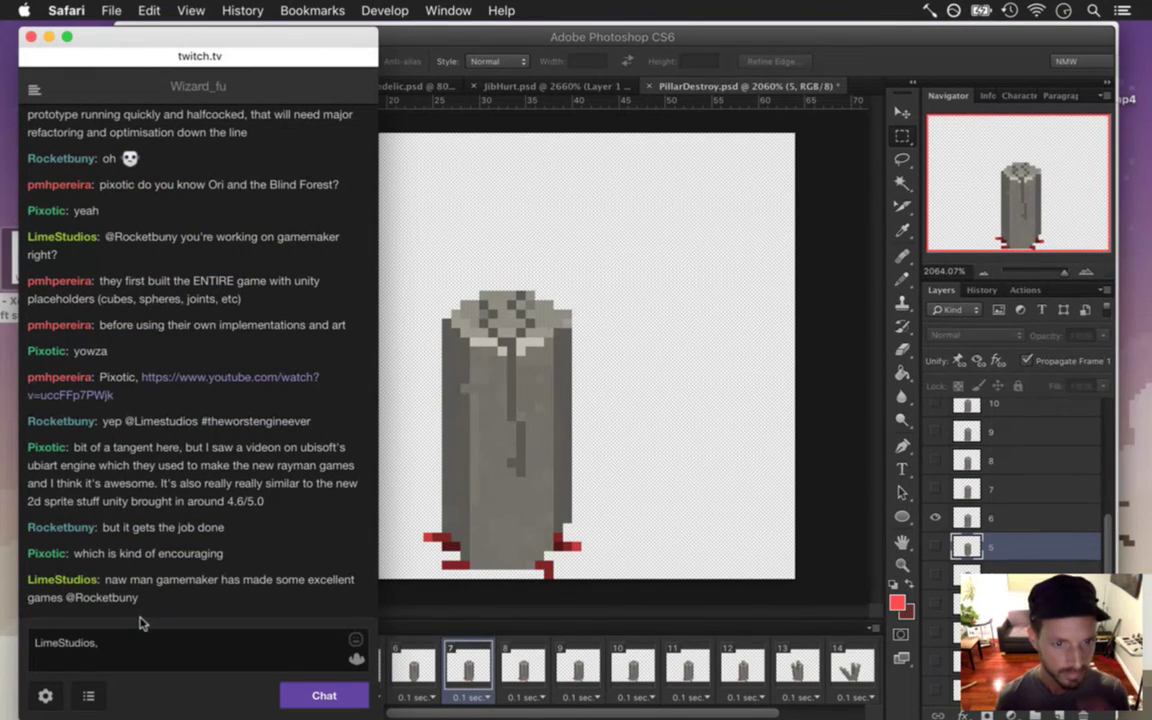
pyautogui.moveTo(128, 585); pyautogui.dragTo(155, 593)
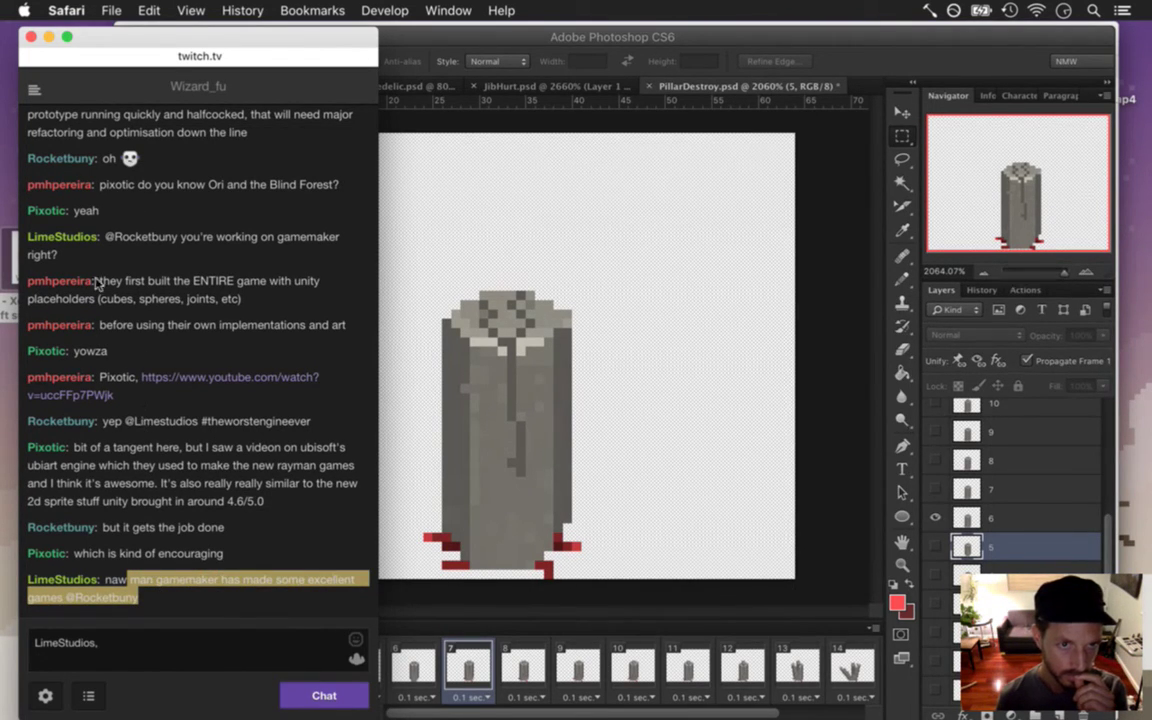
pyautogui.click(143, 569)
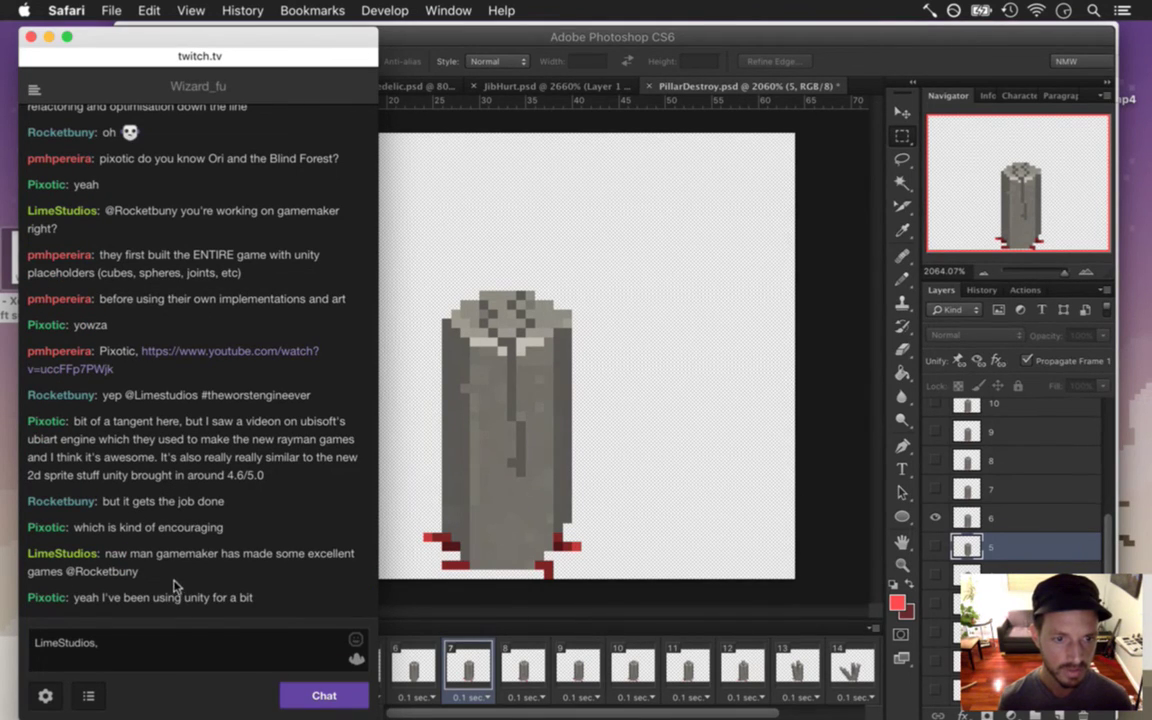
pyautogui.moveTo(108, 593); pyautogui.dragTo(231, 595)
pyautogui.click(245, 576)
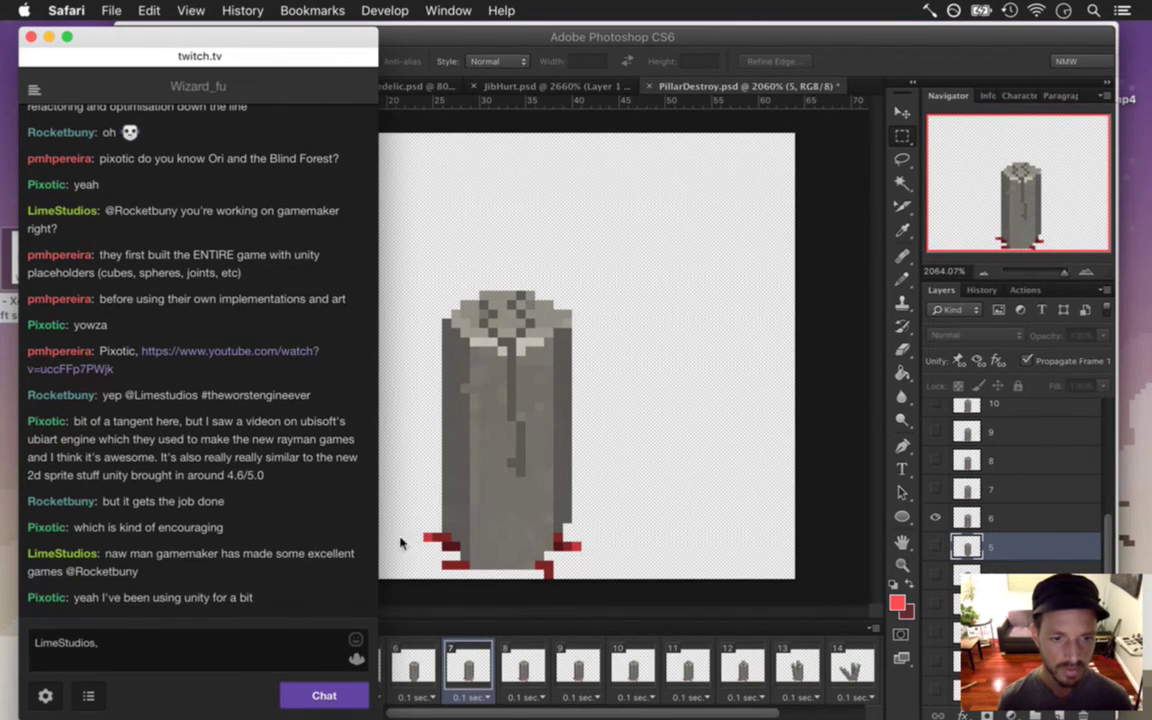
# Back in Photoshop, remove the red pixels around the pillar's base in frame 7 on layer 6 and lower the pillar 1 pixel.
pyautogui.click(843, 540)
pyautogui.click(415, 664)
pyautogui.click(462, 660)
pyautogui.click(955, 520)
pyautogui.press('e')
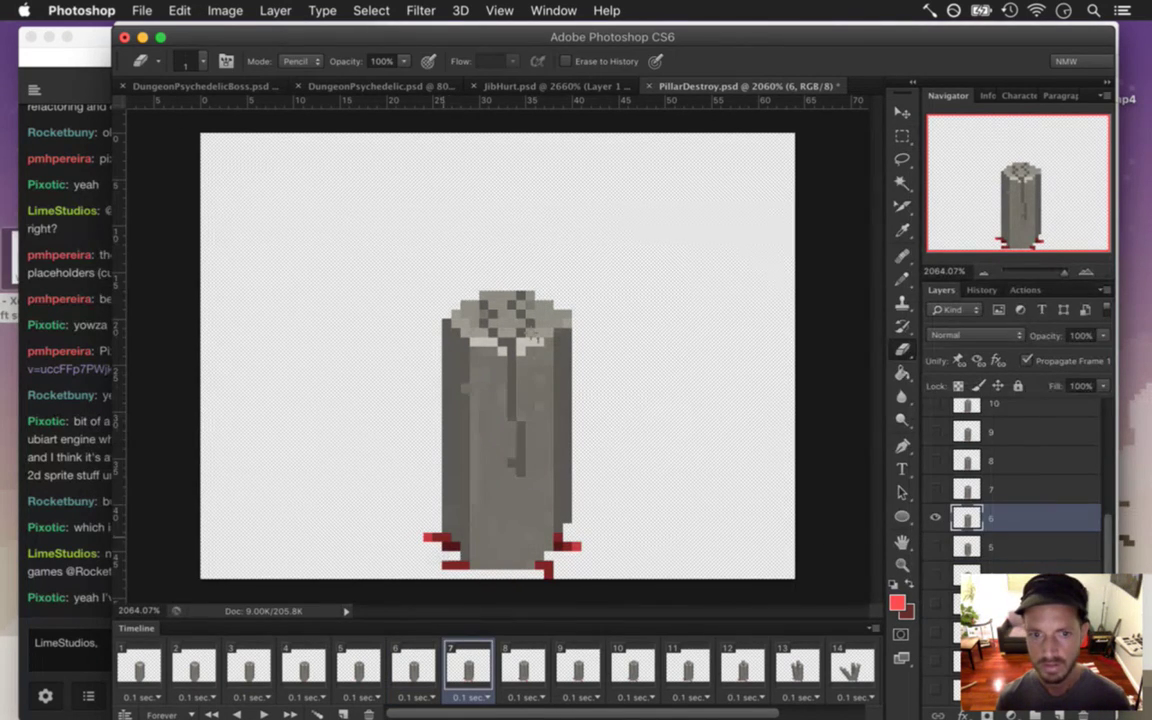
pyautogui.moveTo(448, 568); pyautogui.dragTo(465, 568)
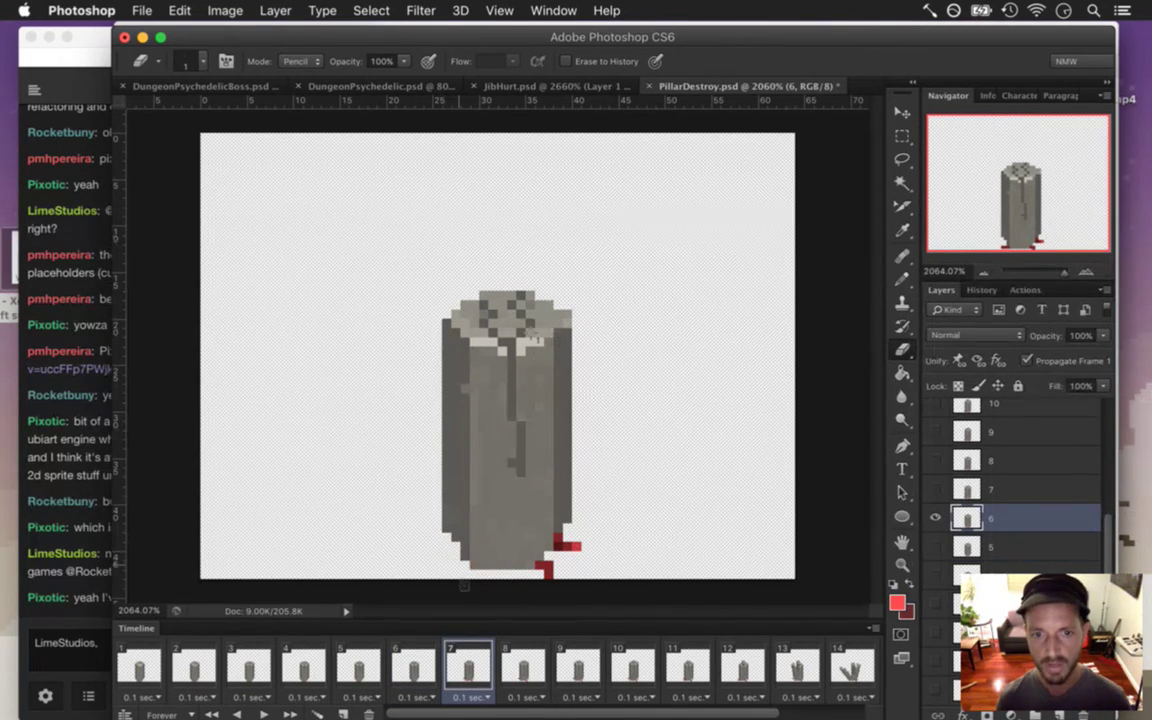
pyautogui.moveTo(539, 566)
pyautogui.mouseDown()
pyautogui.moveTo(552, 596)
pyautogui.moveTo(580, 546)
pyautogui.mouseUp()
pyautogui.press('v')
pyautogui.press('Down')
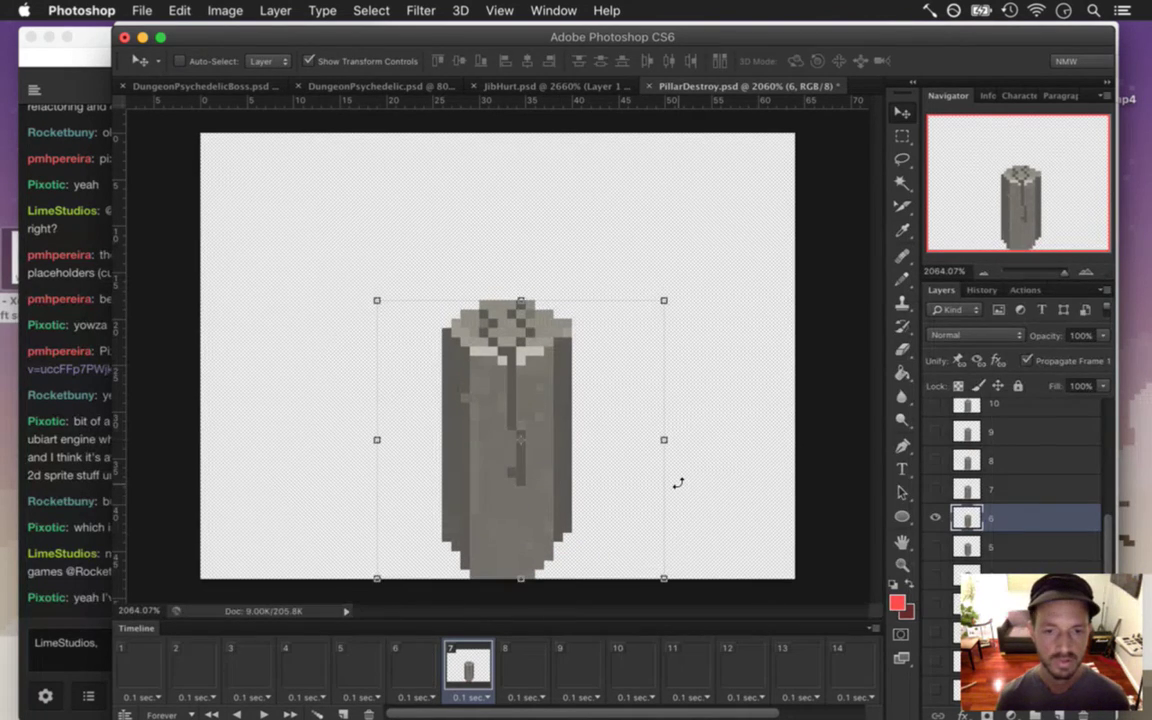
pyautogui.press('m')
# Clear the red pixels from the pillar's base in frame 8 on layer 7 and shift the pillar down 1 pixel.
pyautogui.click(522, 665)
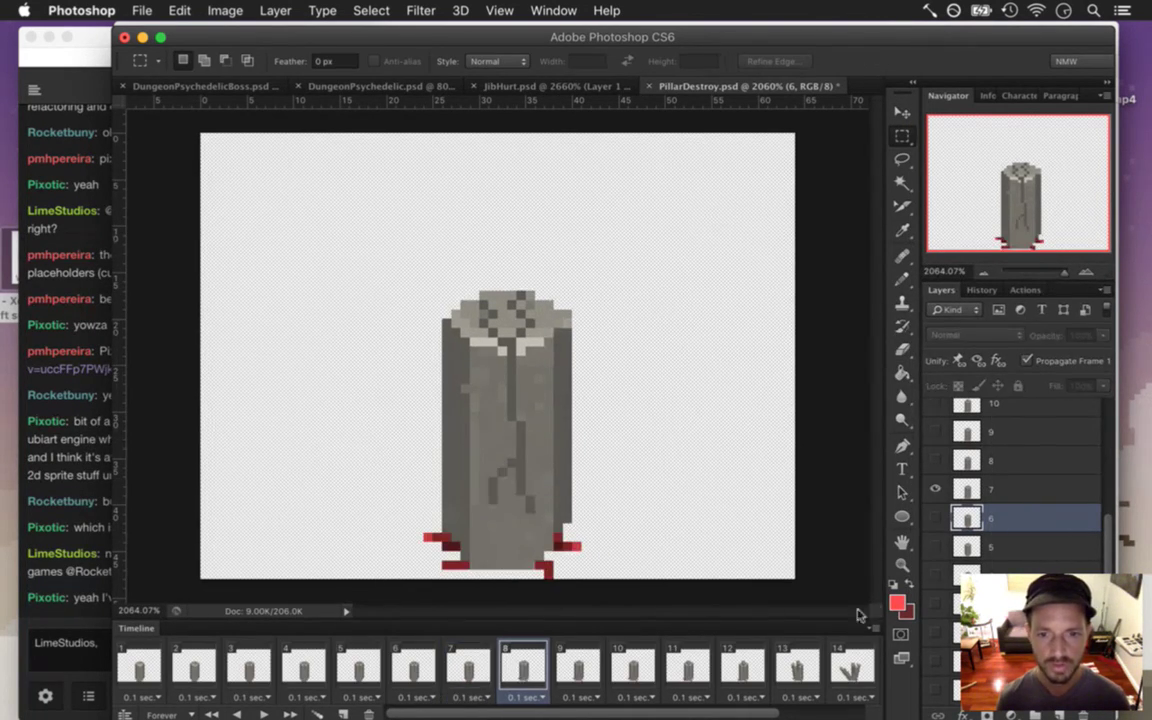
pyautogui.click(990, 487)
pyautogui.press('e')
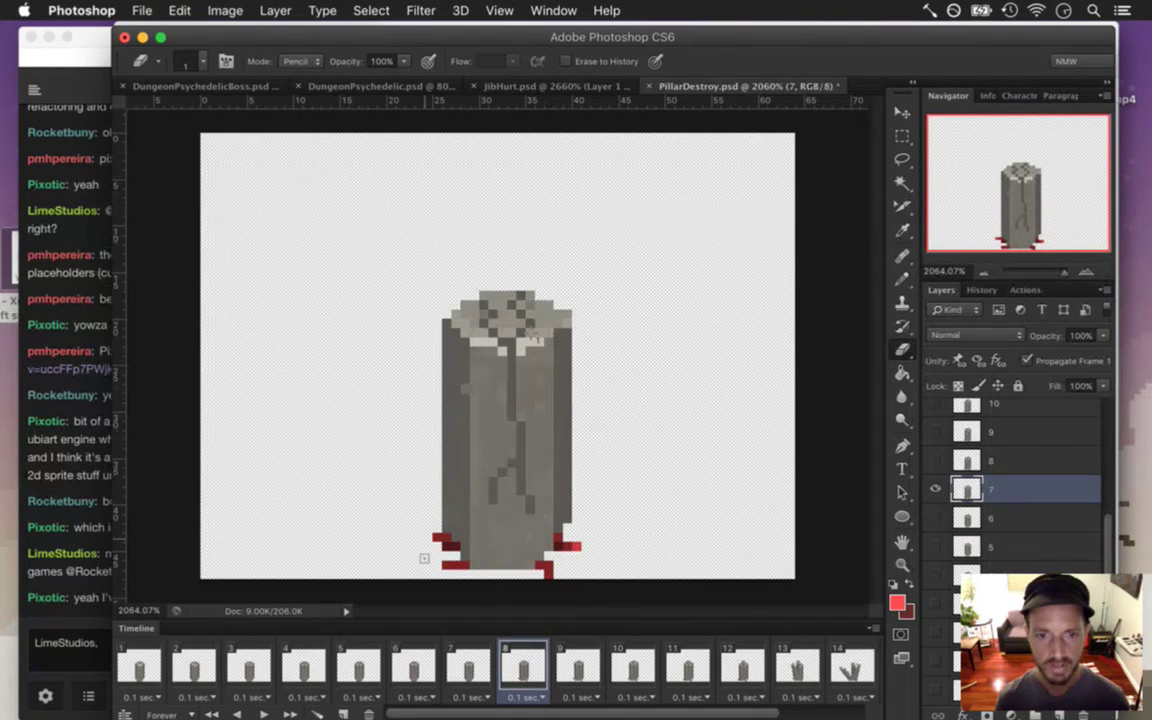
pyautogui.moveTo(446, 567)
pyautogui.mouseDown()
pyautogui.moveTo(455, 547)
pyautogui.moveTo(450, 584)
pyautogui.moveTo(548, 586)
pyautogui.moveTo(558, 540)
pyautogui.moveTo(577, 558)
pyautogui.mouseUp()
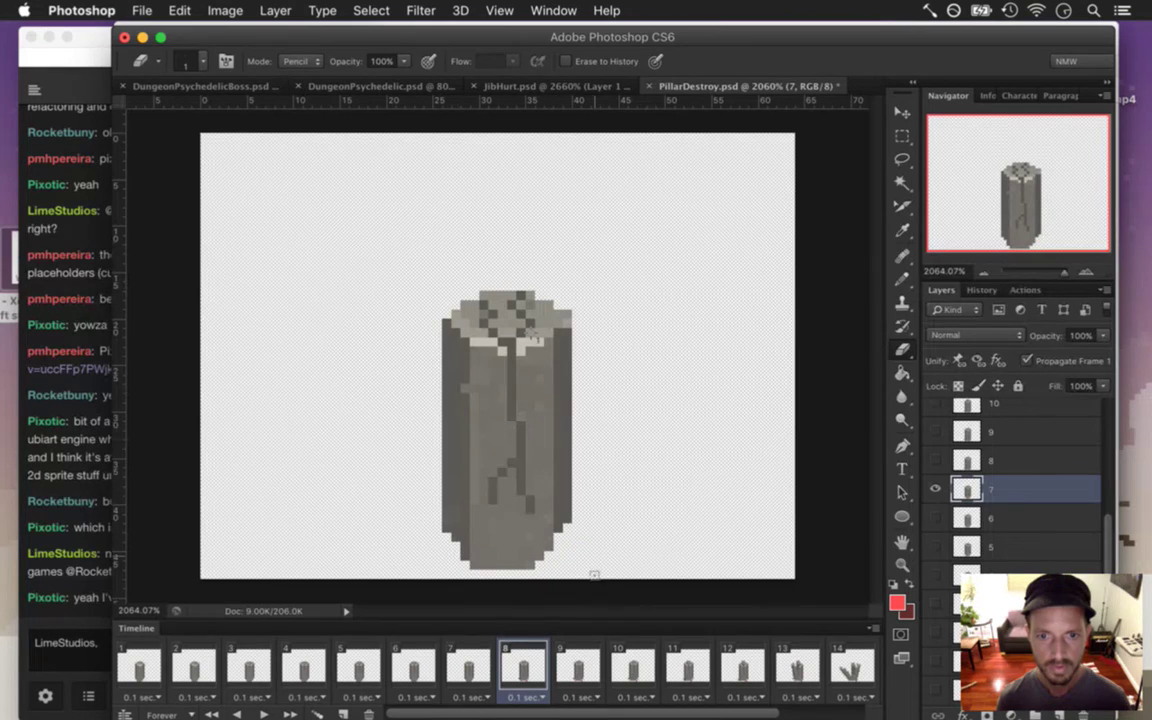
pyautogui.press('v')
pyautogui.press('Down')
pyautogui.press('m')
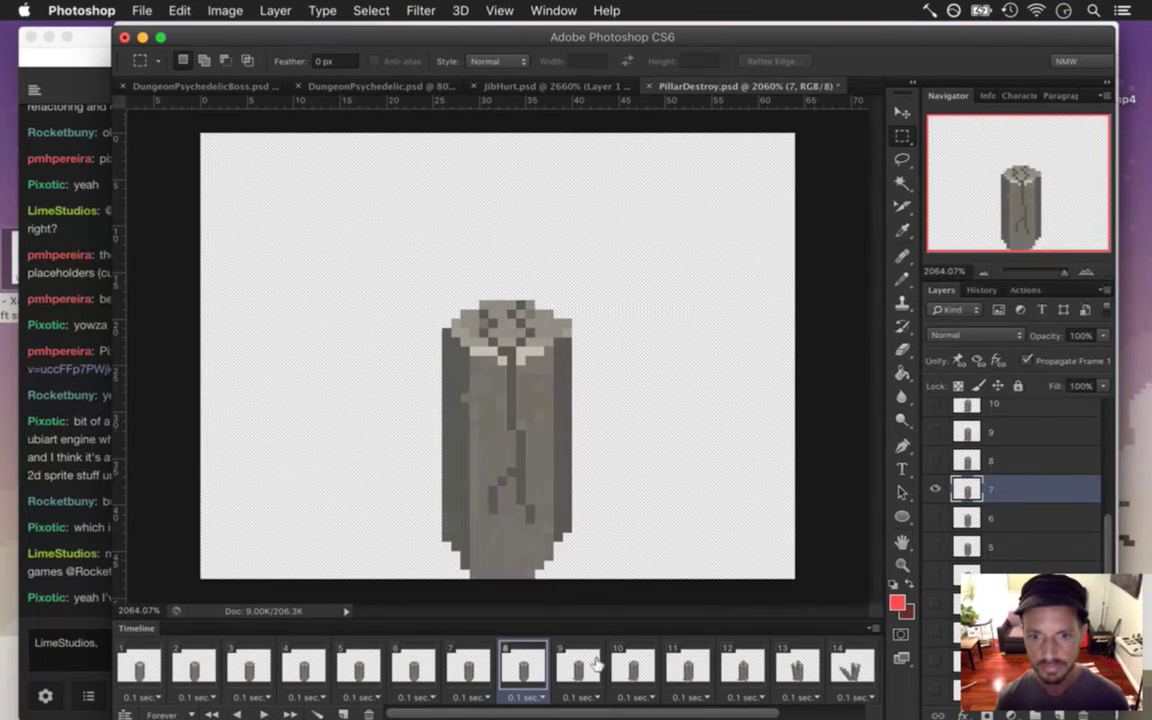
# Erase the red pixels beside the pillar's base in frame 9 on layer 8.
pyautogui.click(597, 665)
pyautogui.click(998, 463)
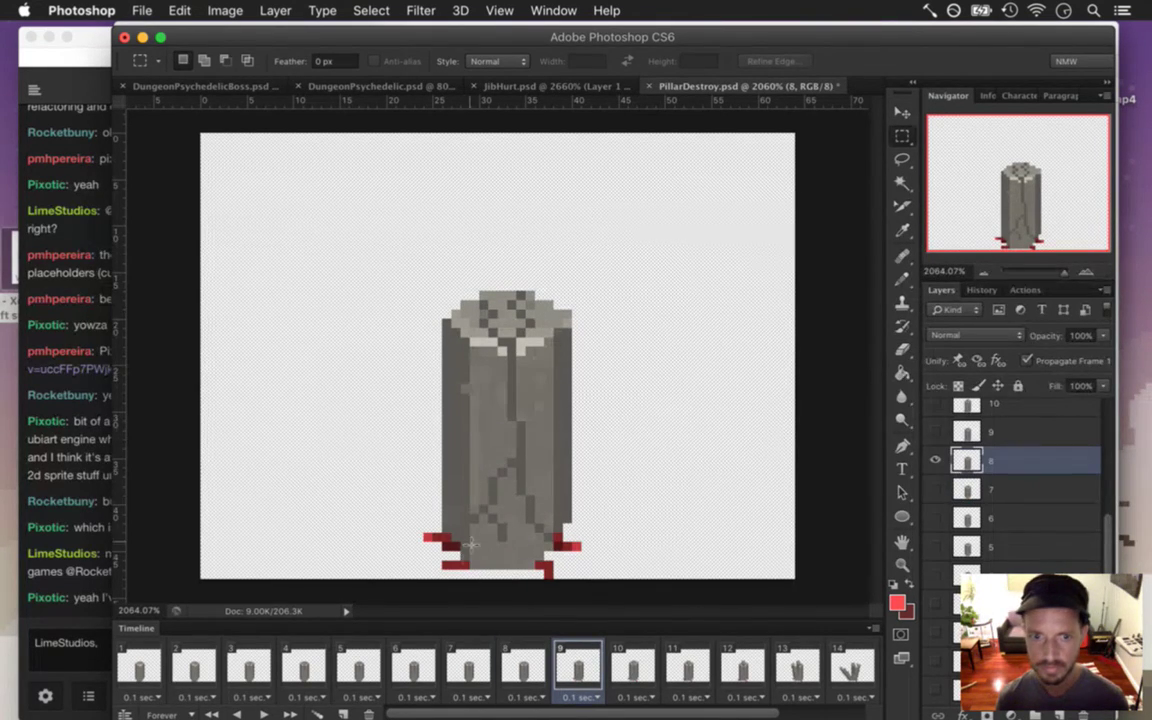
pyautogui.press('e')
pyautogui.moveTo(451, 566)
pyautogui.mouseDown()
pyautogui.moveTo(554, 588)
pyautogui.moveTo(541, 588)
pyautogui.moveTo(550, 600)
pyautogui.moveTo(570, 546)
pyautogui.mouseUp()
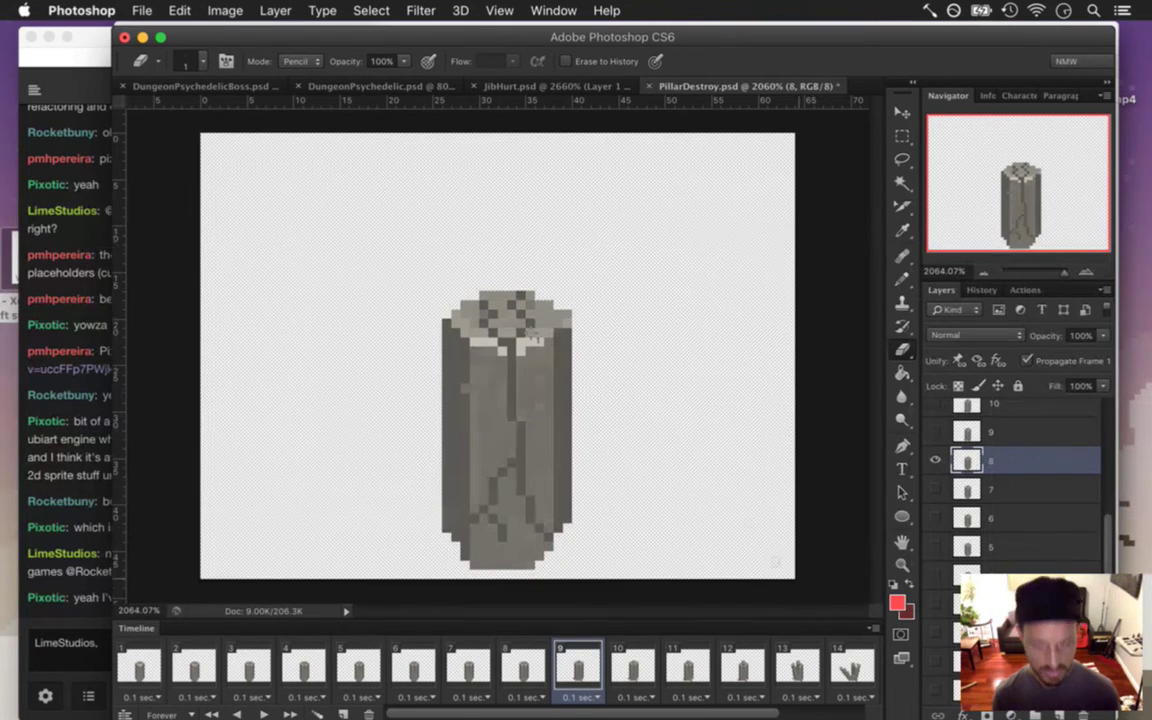
# Scribble red Pencil strokes around the upper part of the pillar on layer 8, enlarging the brush from 1 to 3 pixels.
pyautogui.press('b')
pyautogui.moveTo(632, 258)
pyautogui.mouseDown()
pyautogui.moveTo(684, 260)
pyautogui.moveTo(669, 261)
pyautogui.mouseUp()
pyautogui.click(650, 221)
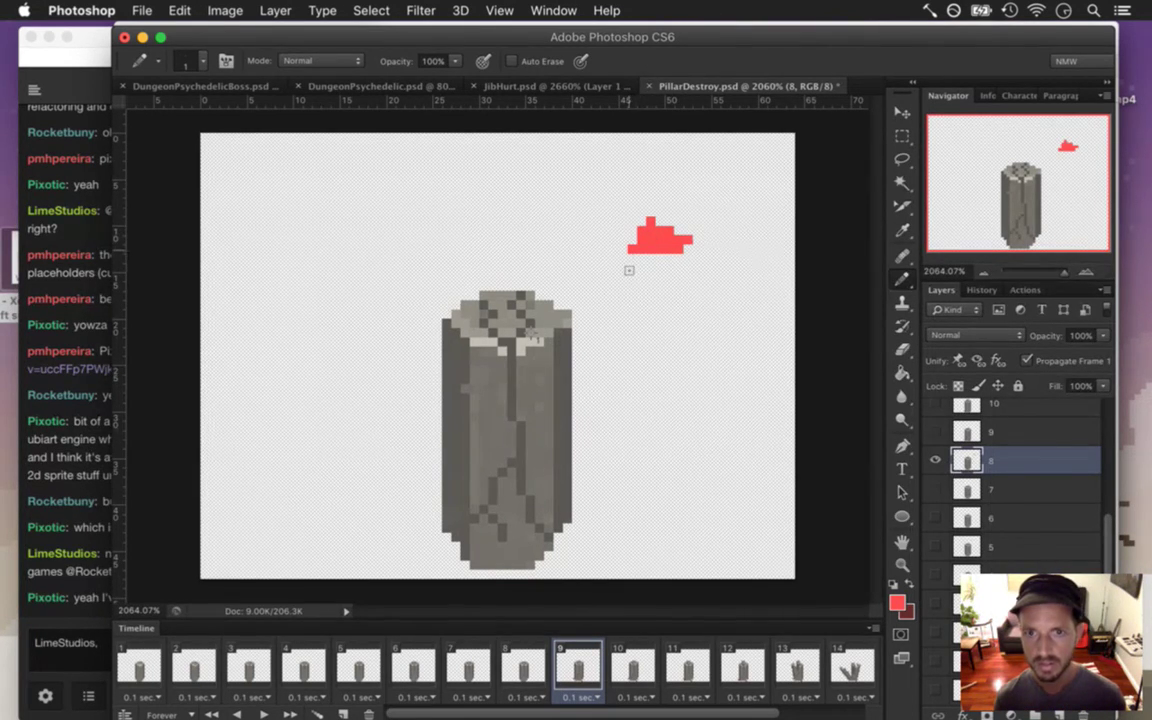
pyautogui.press(']')
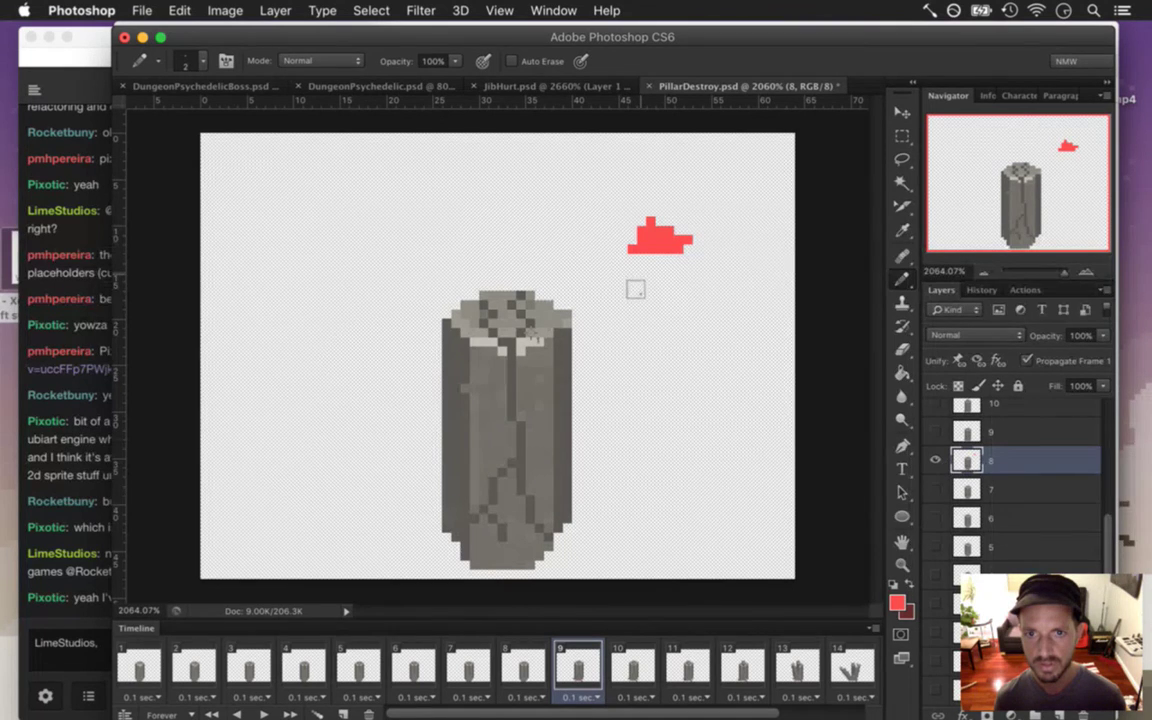
pyautogui.press(']')
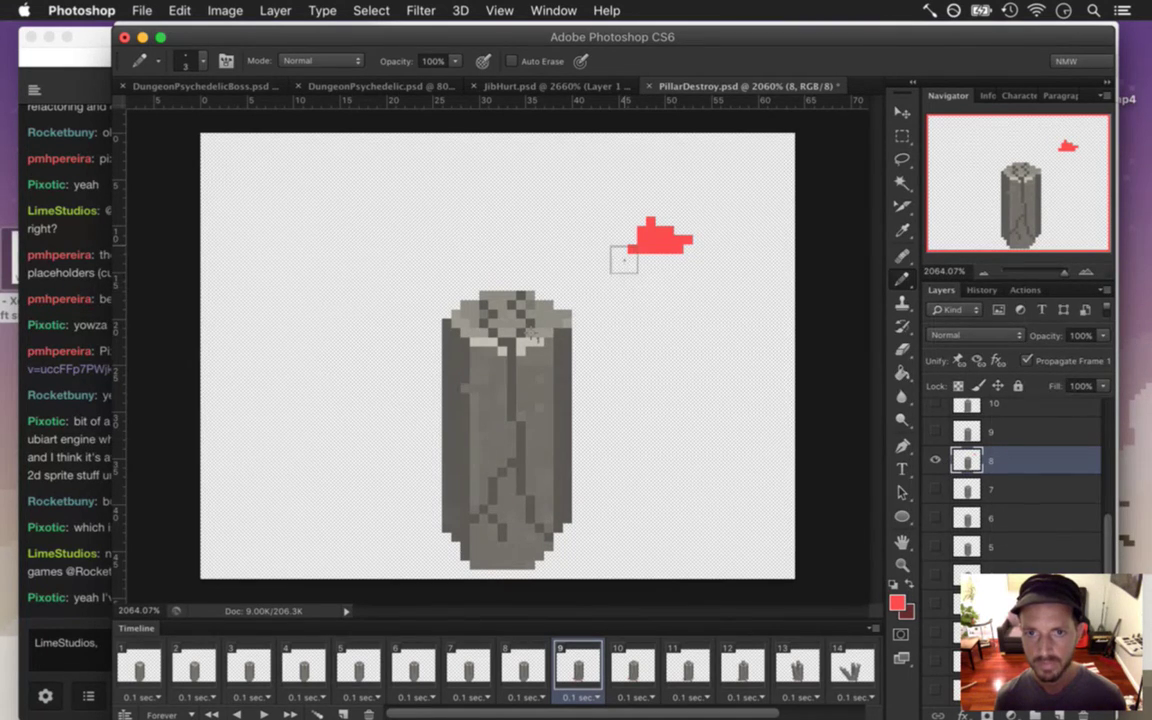
pyautogui.moveTo(663, 334)
pyautogui.mouseDown()
pyautogui.moveTo(684, 312)
pyautogui.moveTo(745, 318)
pyautogui.moveTo(740, 236)
pyautogui.moveTo(697, 208)
pyautogui.moveTo(499, 200)
pyautogui.moveTo(327, 226)
pyautogui.moveTo(279, 259)
pyautogui.mouseUp()
pyautogui.moveTo(355, 251)
pyautogui.mouseDown()
pyautogui.moveTo(365, 267)
pyautogui.moveTo(319, 342)
pyautogui.mouseUp()
pyautogui.moveTo(305, 389); pyautogui.dragTo(368, 381)
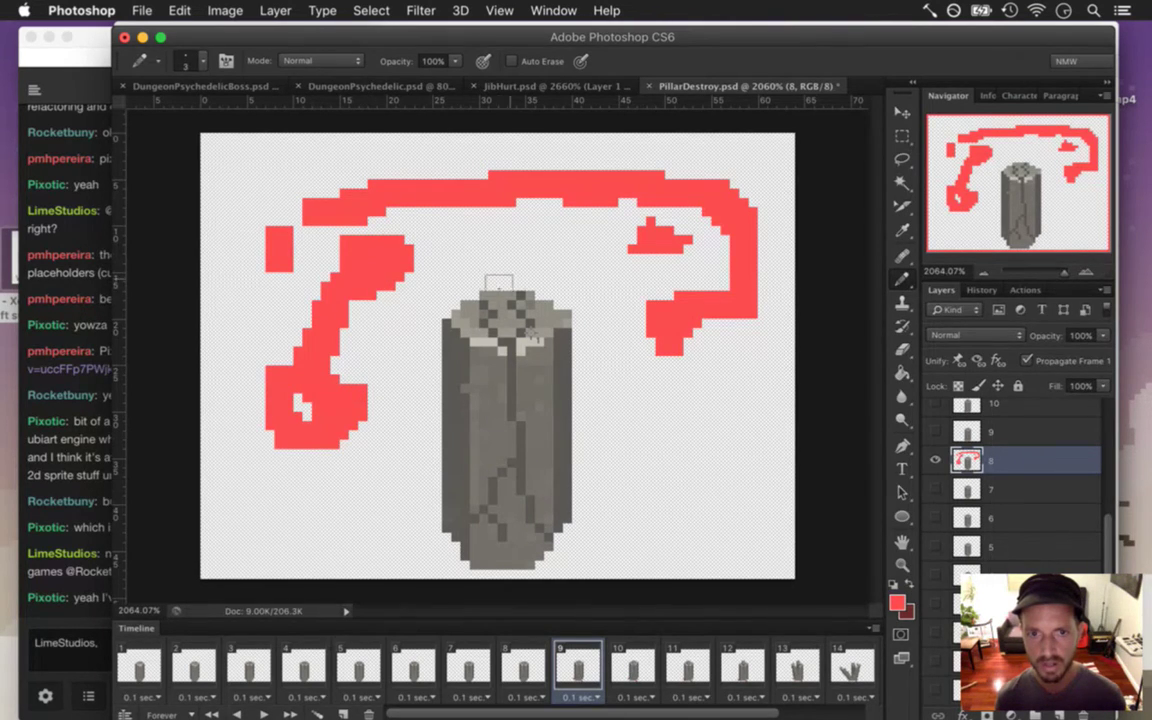
# Reduce the Pencil to 1 pixel and doodle thin red lines above and beside the pillar on layer 8.
pyautogui.press('[')
pyautogui.moveTo(493, 240); pyautogui.dragTo(557, 249)
pyautogui.click(446, 277)
pyautogui.moveTo(437, 277)
pyautogui.mouseDown()
pyautogui.moveTo(417, 315)
pyautogui.moveTo(374, 403)
pyautogui.moveTo(397, 474)
pyautogui.moveTo(357, 537)
pyautogui.mouseUp()
pyautogui.moveTo(265, 512)
pyautogui.mouseDown()
pyautogui.moveTo(306, 551)
pyautogui.moveTo(257, 553)
pyautogui.moveTo(226, 496)
pyautogui.moveTo(231, 403)
pyautogui.mouseUp()
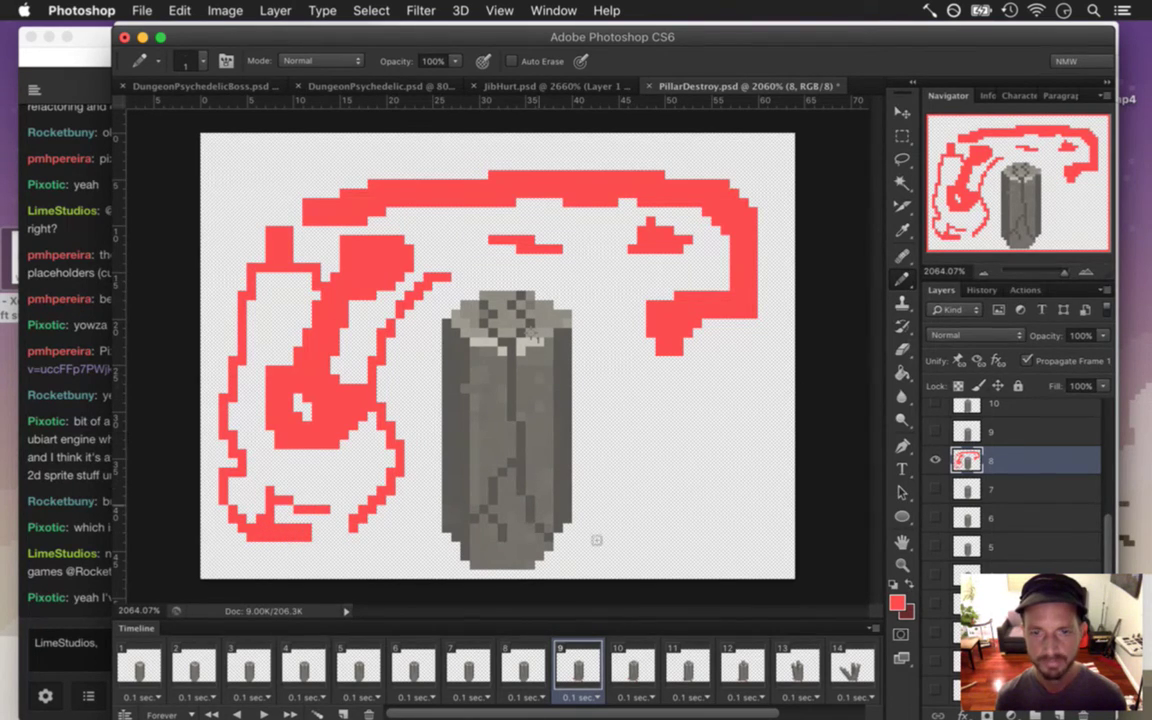
# Select all the red doodles on layer 8 with the Magic Wand, delete them and clear the selection.
pyautogui.click(903, 183)
pyautogui.click(738, 226)
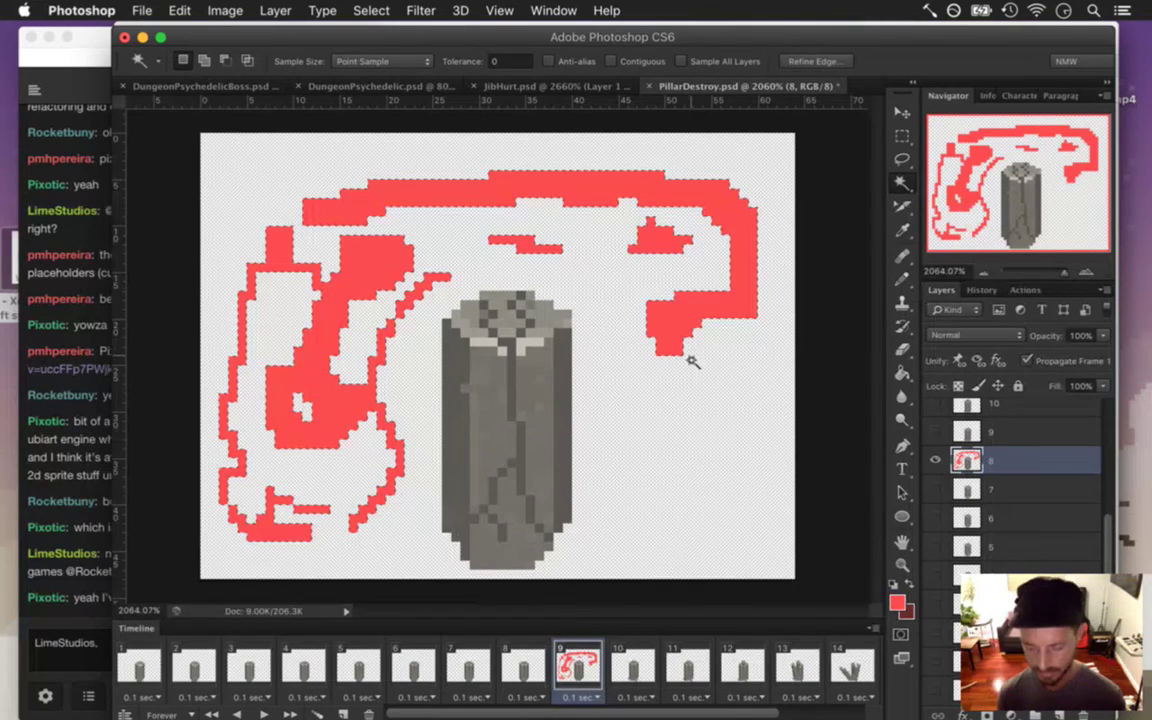
pyautogui.press('Delete')
pyautogui.press('m')
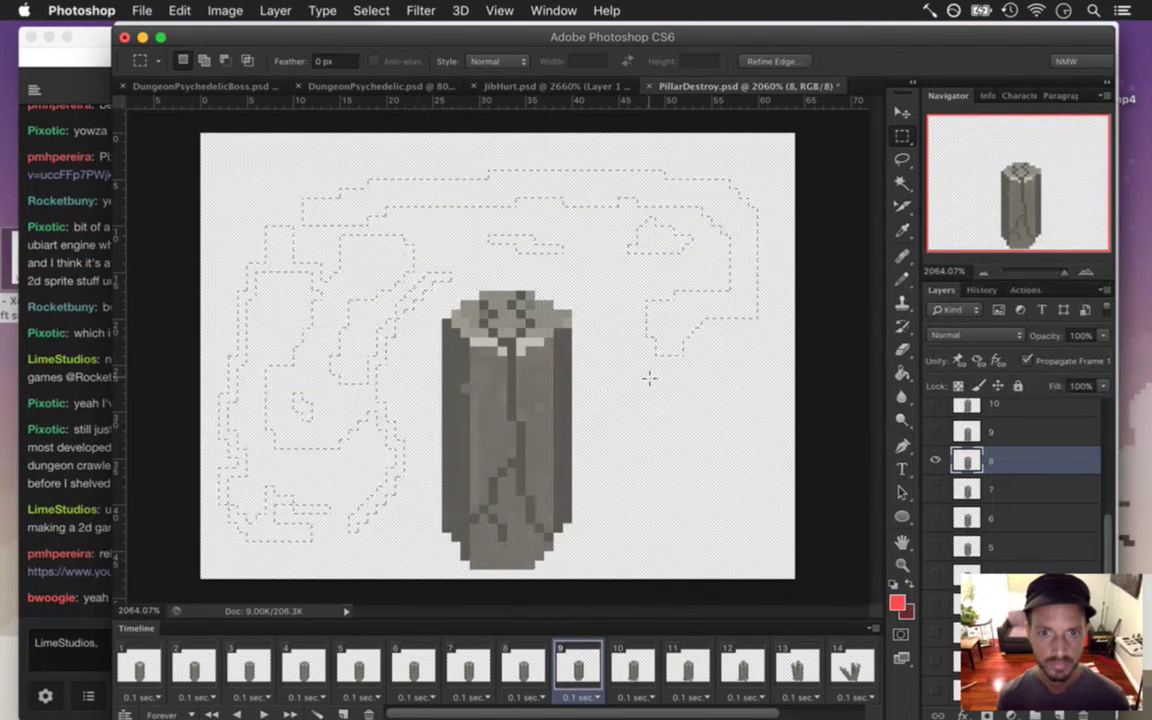
pyautogui.click(648, 378)
# Read the Twitch chat messages about the pixels and a multiplayer first project, and return to Photoshop.
pyautogui.click(82, 617)
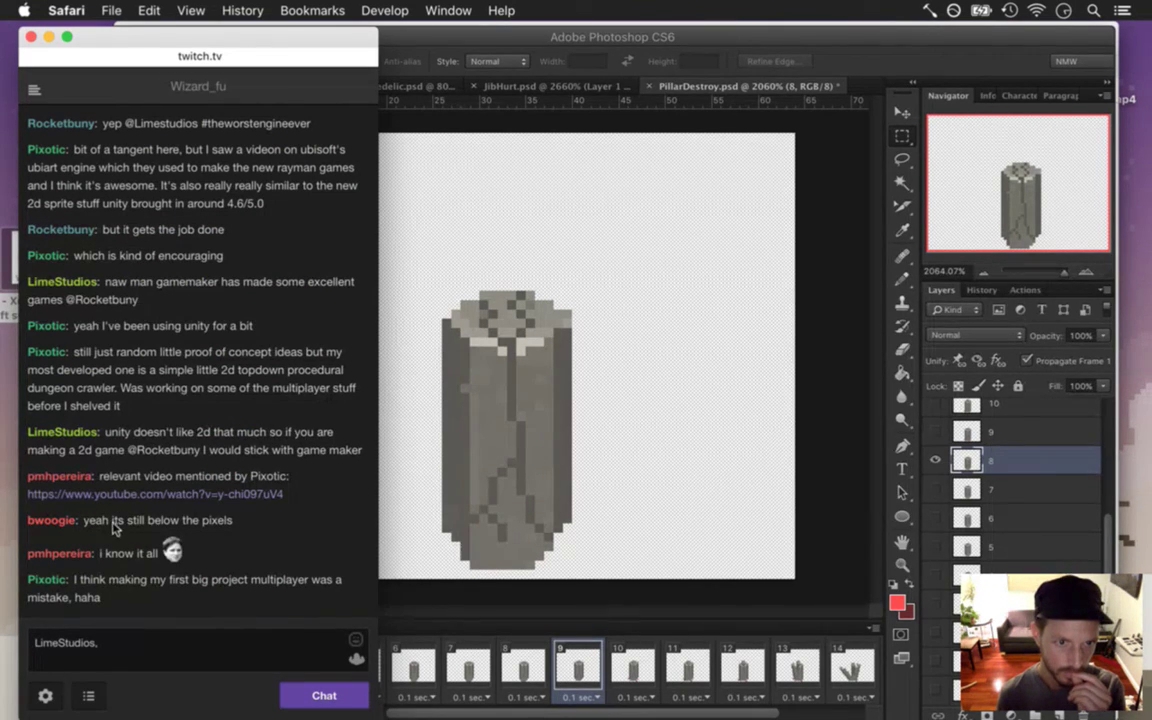
pyautogui.moveTo(113, 528); pyautogui.dragTo(176, 532)
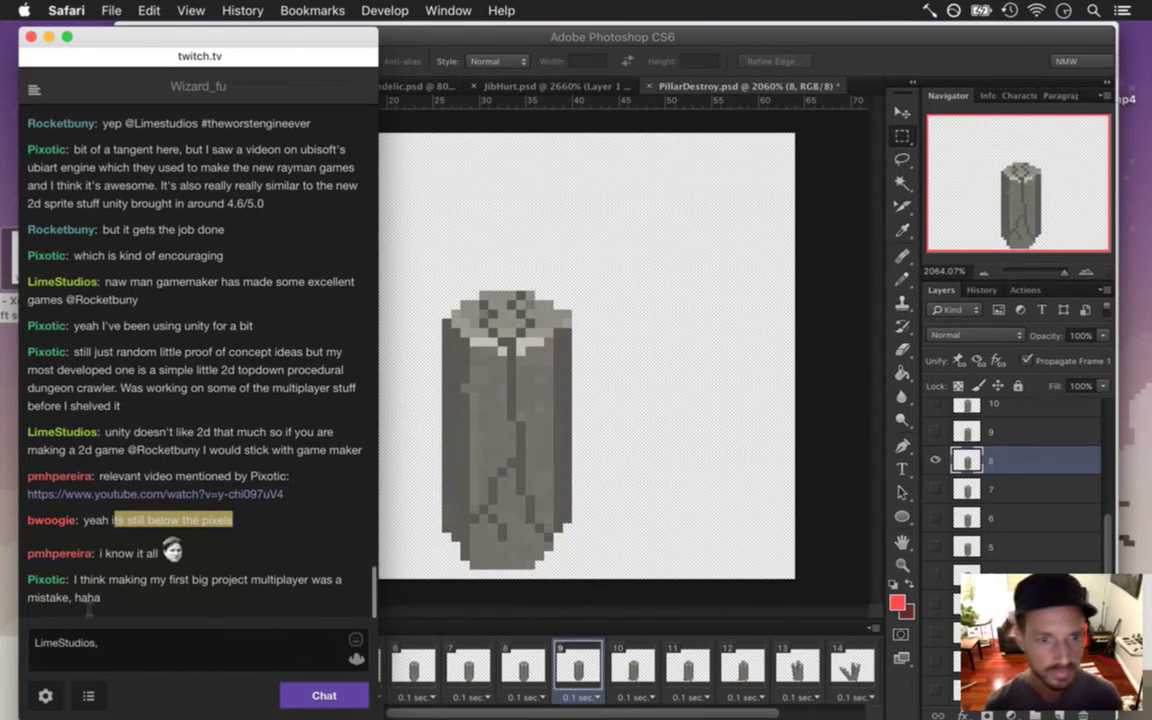
pyautogui.moveTo(93, 580); pyautogui.dragTo(132, 595)
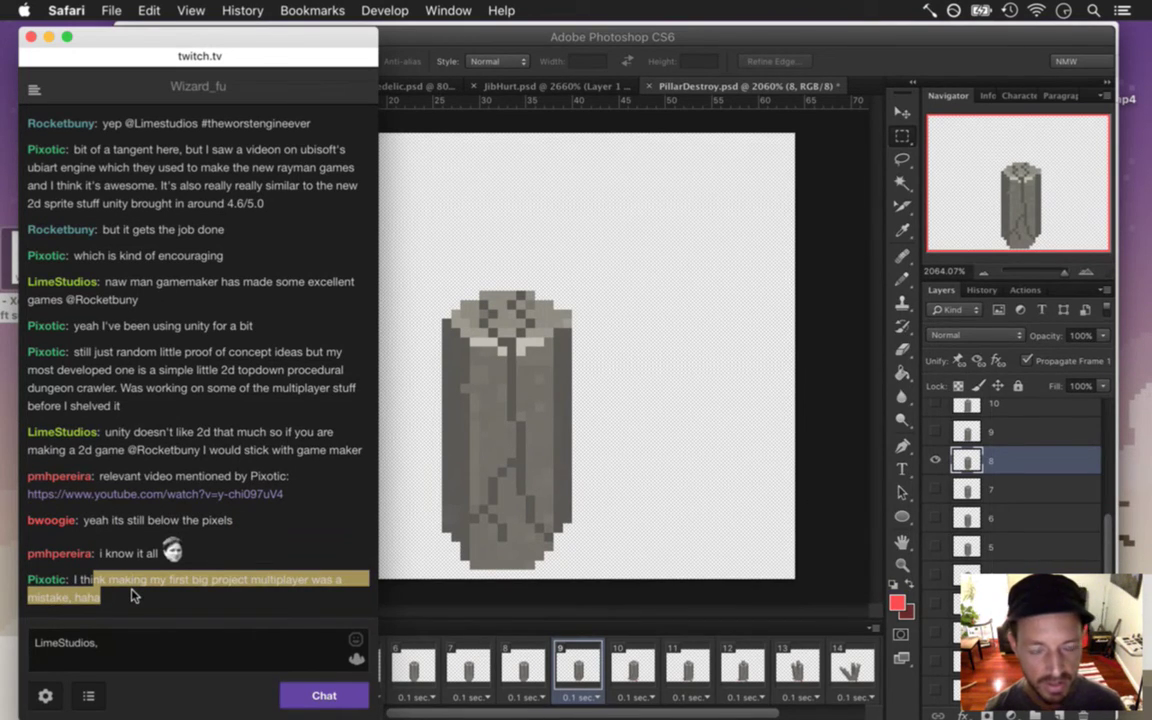
pyautogui.click(100, 612)
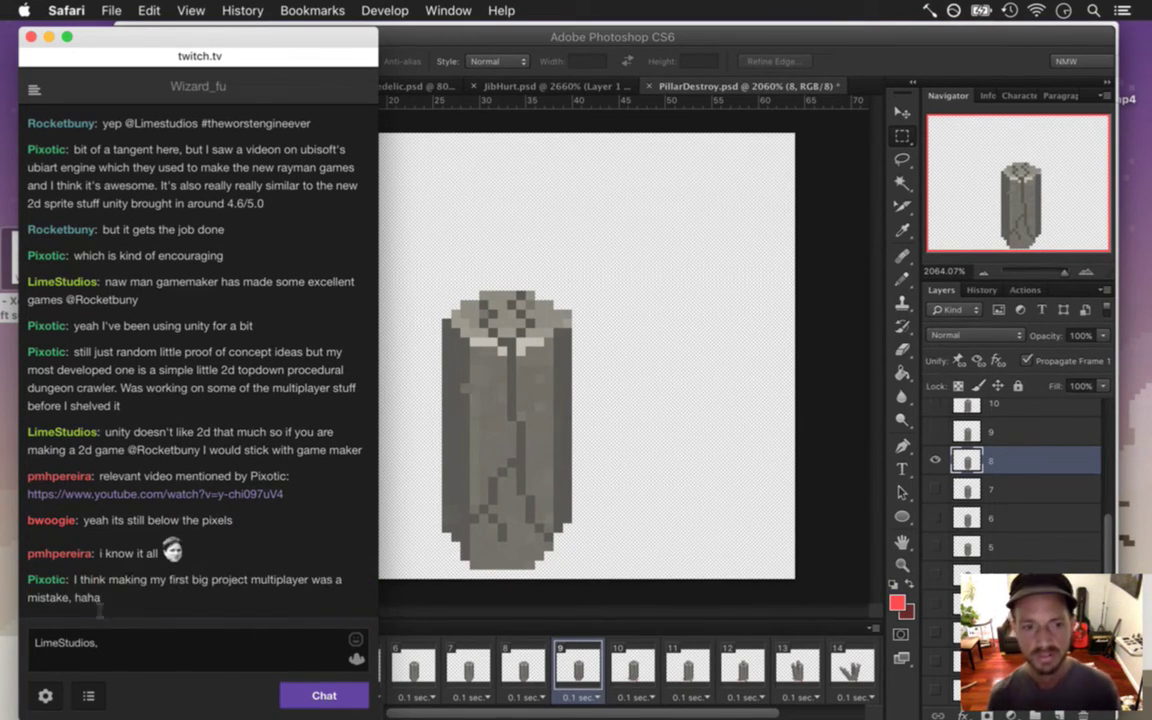
pyautogui.moveTo(86, 603); pyautogui.dragTo(127, 610)
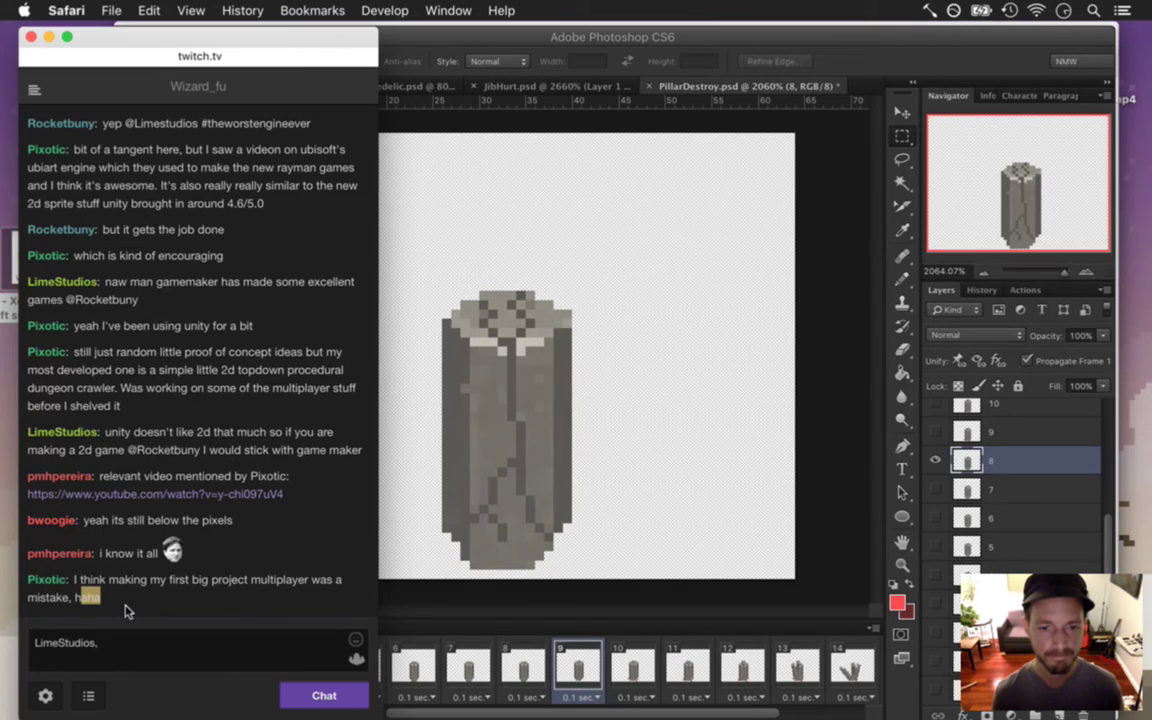
pyautogui.moveTo(251, 582); pyautogui.dragTo(313, 583)
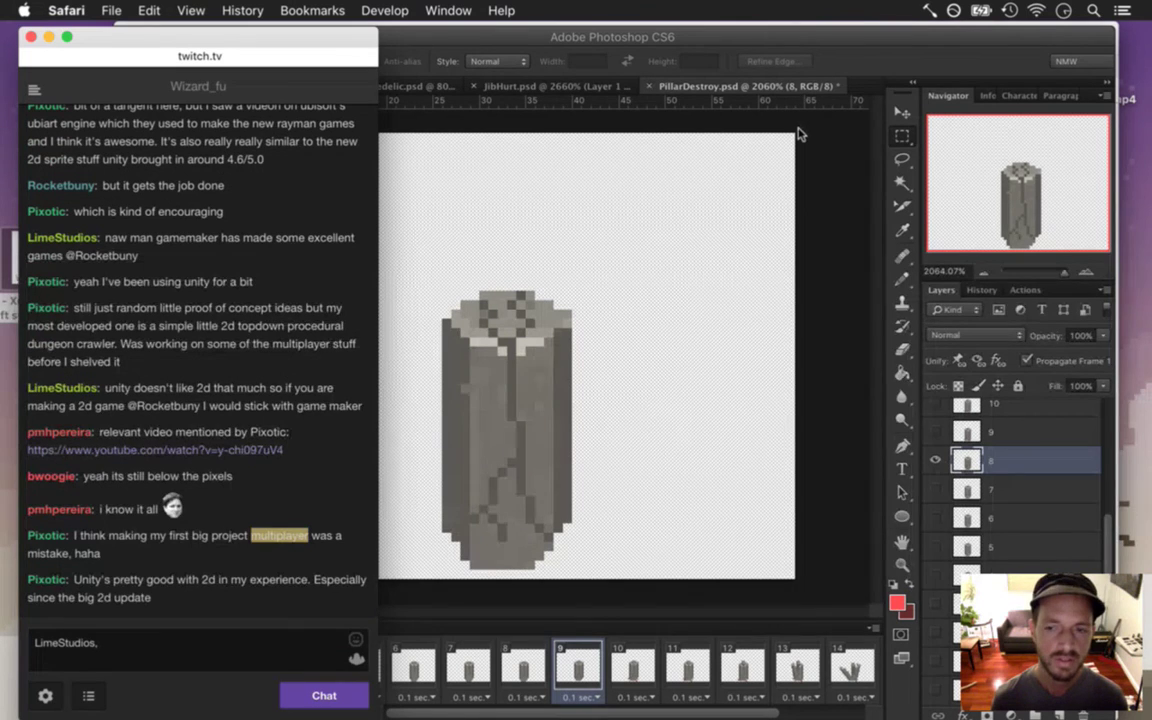
pyautogui.click(853, 62)
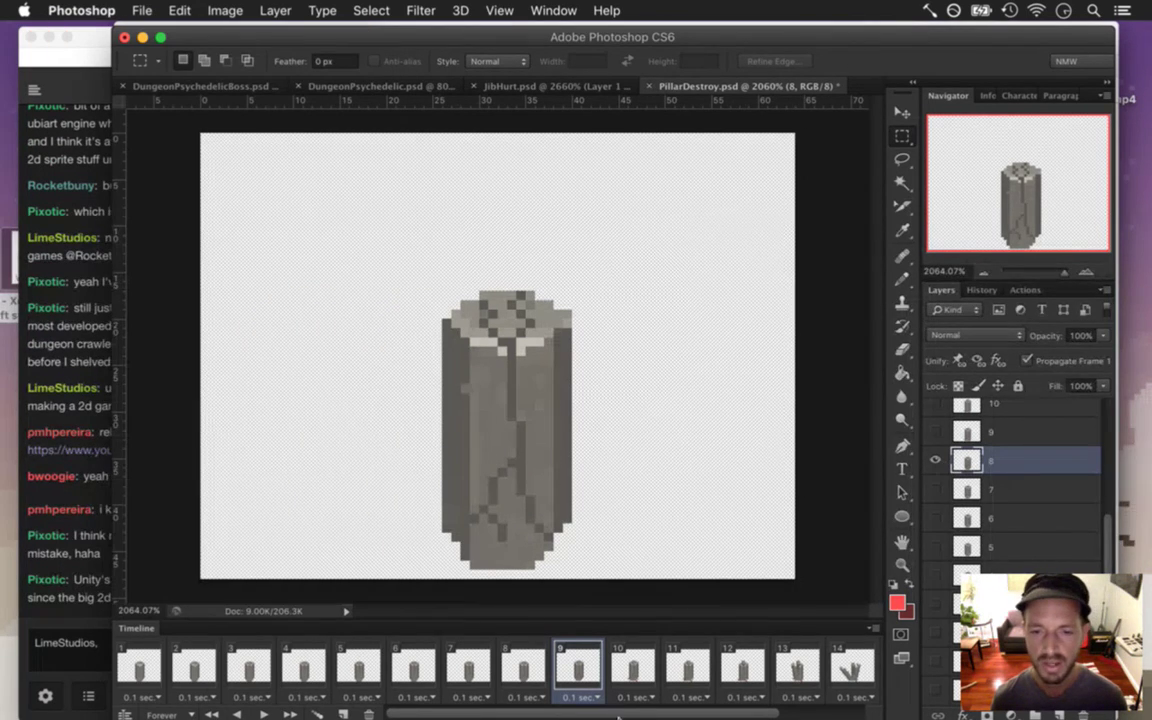
# Nudge the pillar on layer 8 down by one pixel in frame 9.
pyautogui.click(631, 663)
pyautogui.click(585, 664)
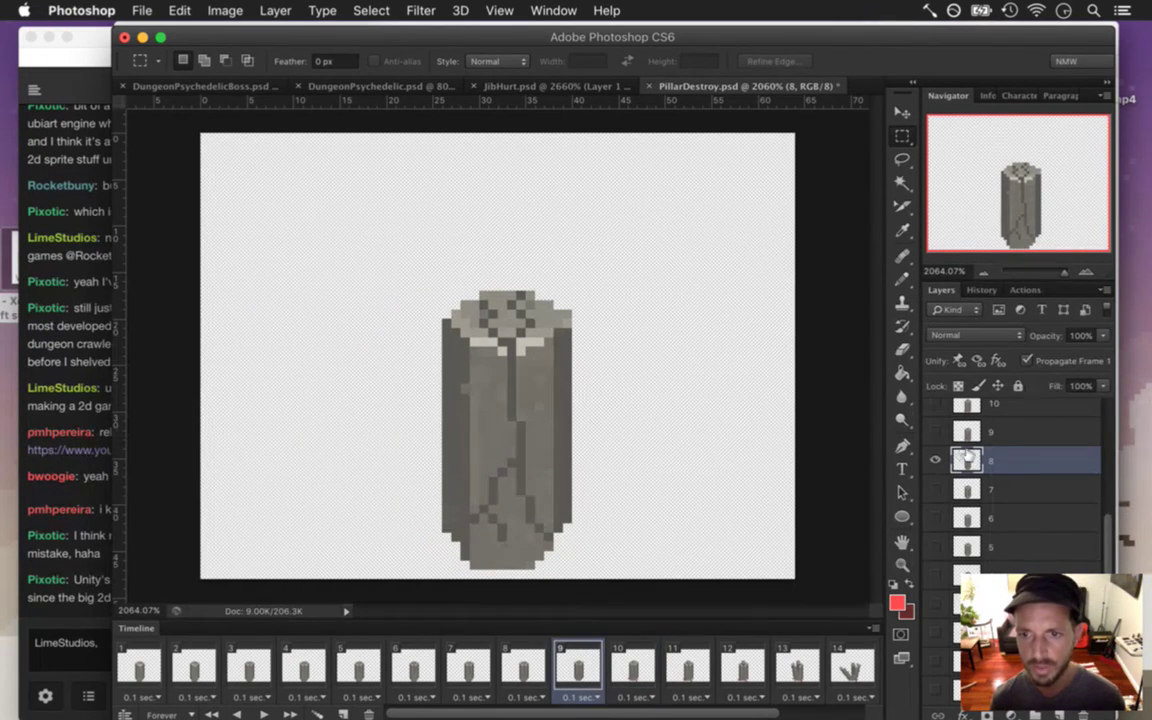
pyautogui.press('v')
pyautogui.press('Down')
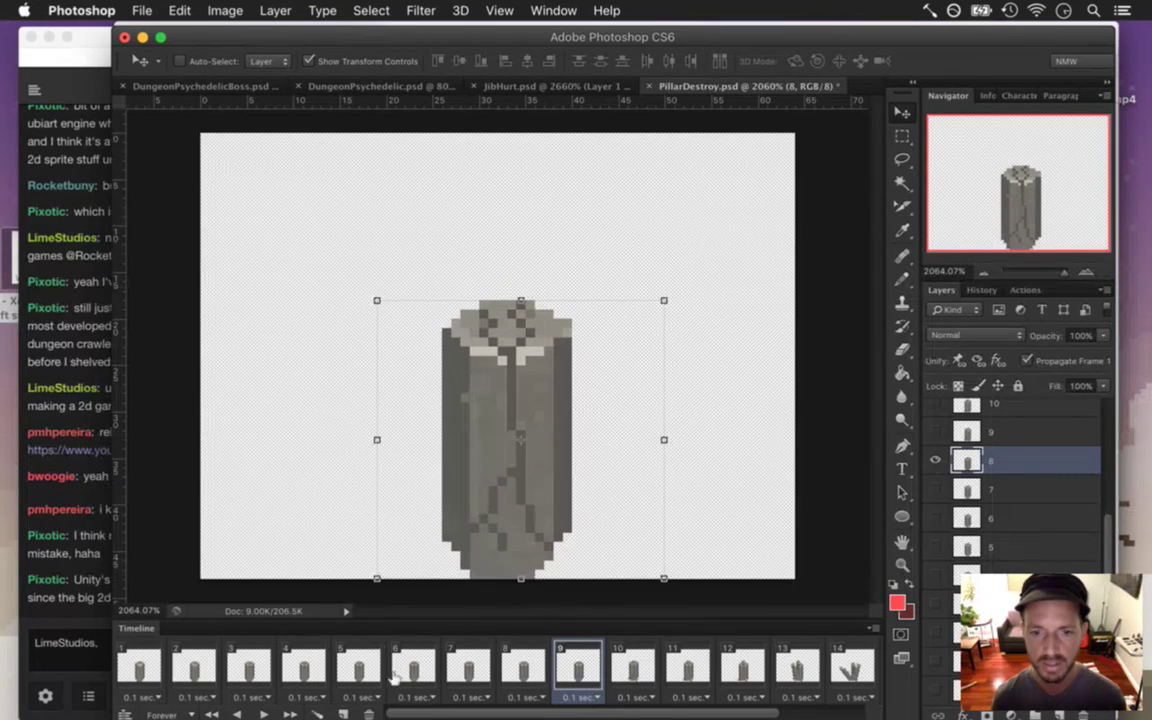
pyautogui.click(536, 655)
pyautogui.click(597, 659)
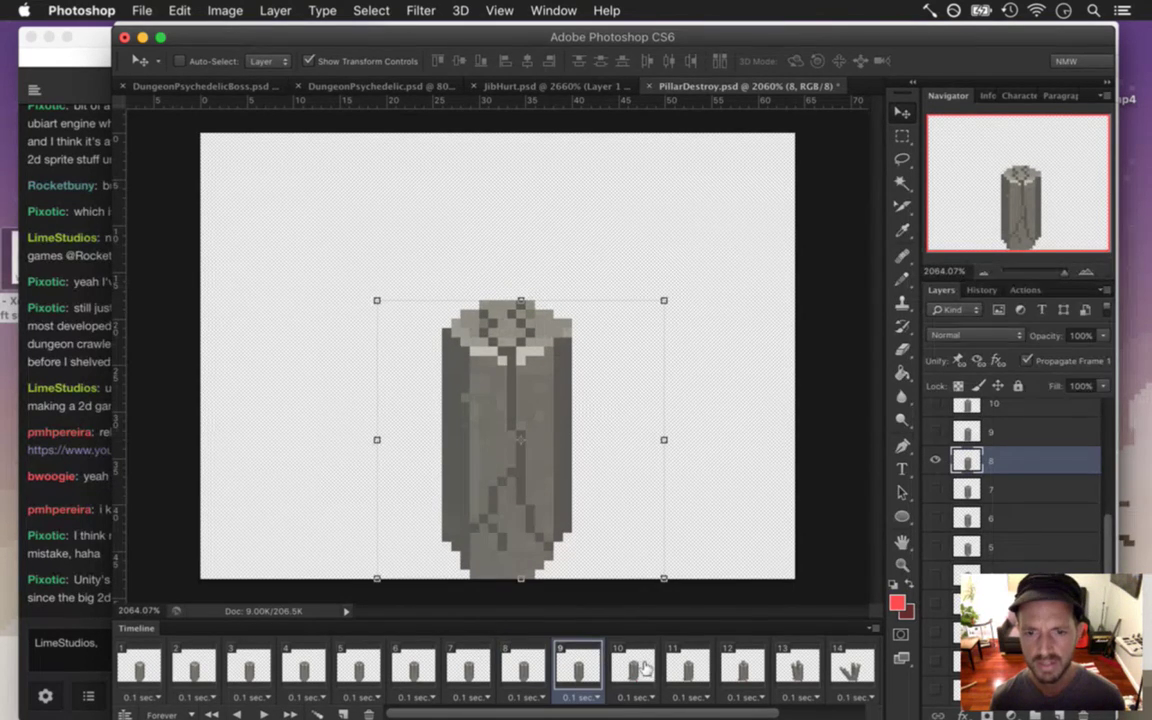
# In frame 10, erase the red blood pixels around the pillar's base on layer 9 and move the layer down one pixel.
pyautogui.click(642, 666)
pyautogui.click(965, 431)
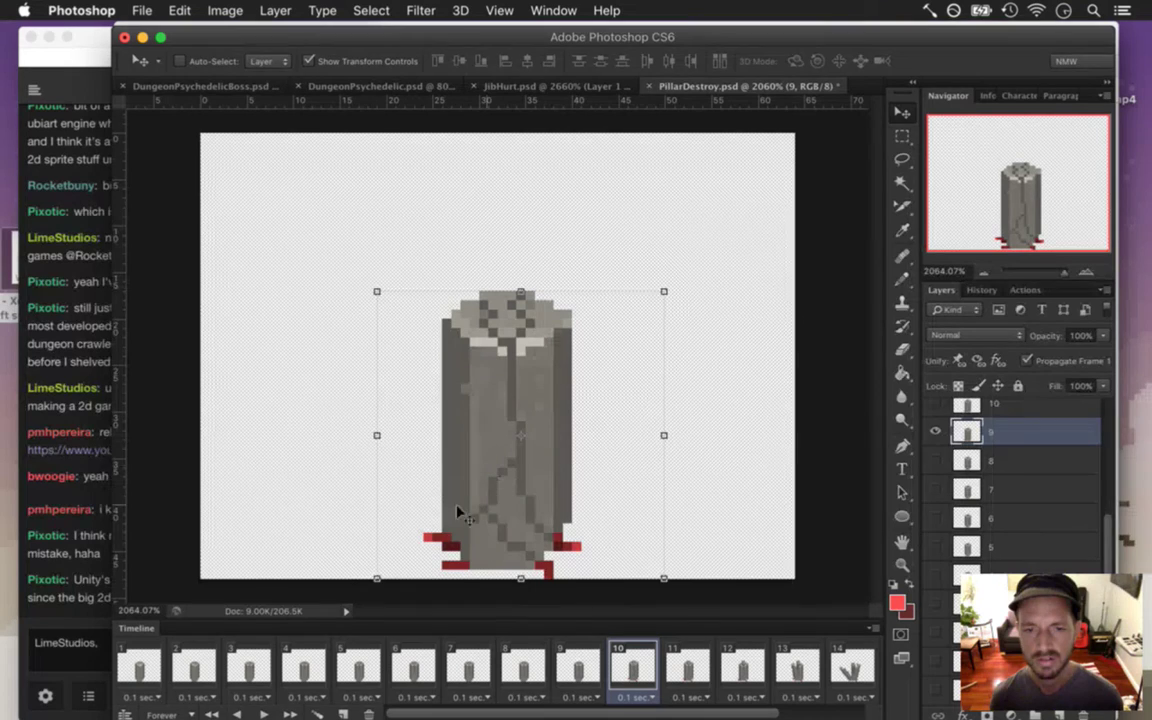
pyautogui.press('e')
pyautogui.moveTo(419, 548)
pyautogui.mouseDown()
pyautogui.moveTo(440, 560)
pyautogui.moveTo(445, 585)
pyautogui.moveTo(470, 575)
pyautogui.moveTo(540, 592)
pyautogui.moveTo(560, 548)
pyautogui.moveTo(563, 565)
pyautogui.mouseUp()
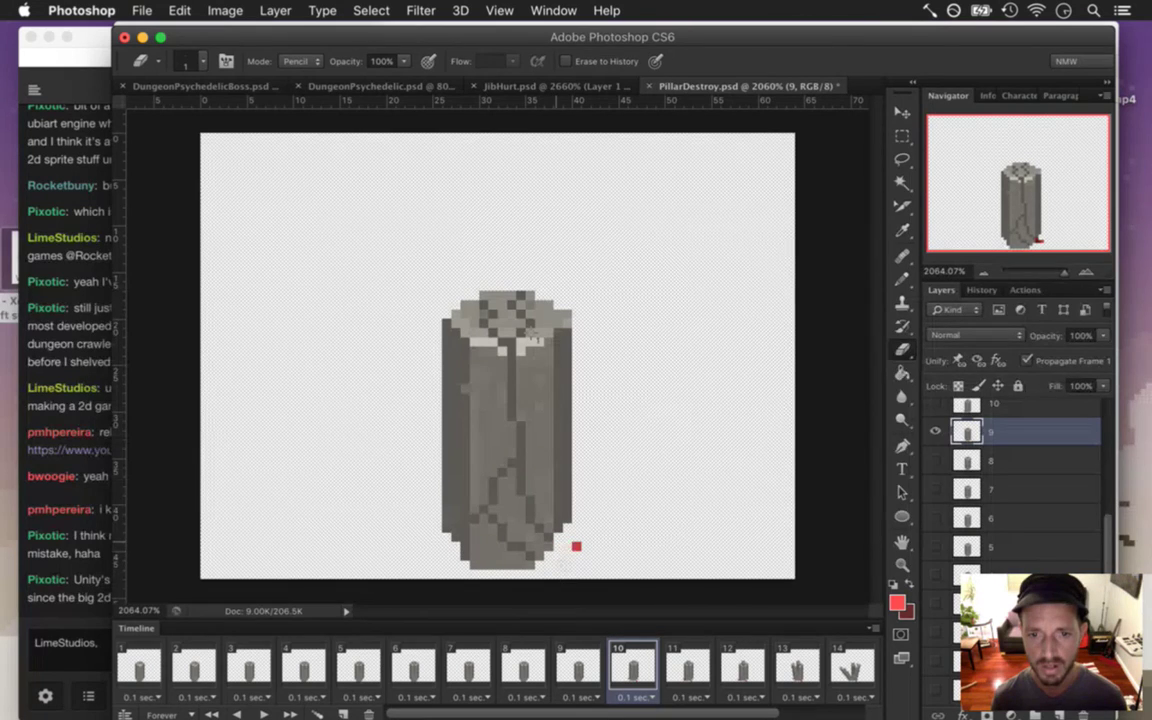
pyautogui.click(968, 405)
pyautogui.click(966, 441)
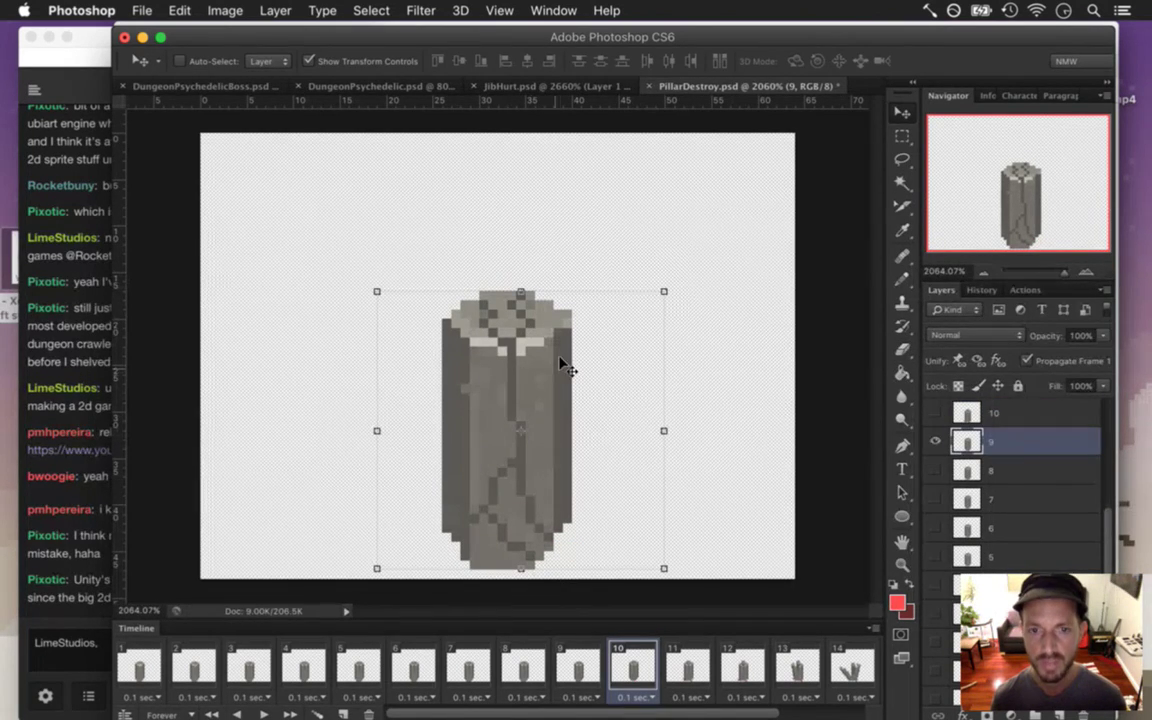
pyautogui.press('Down')
pyautogui.press('m')
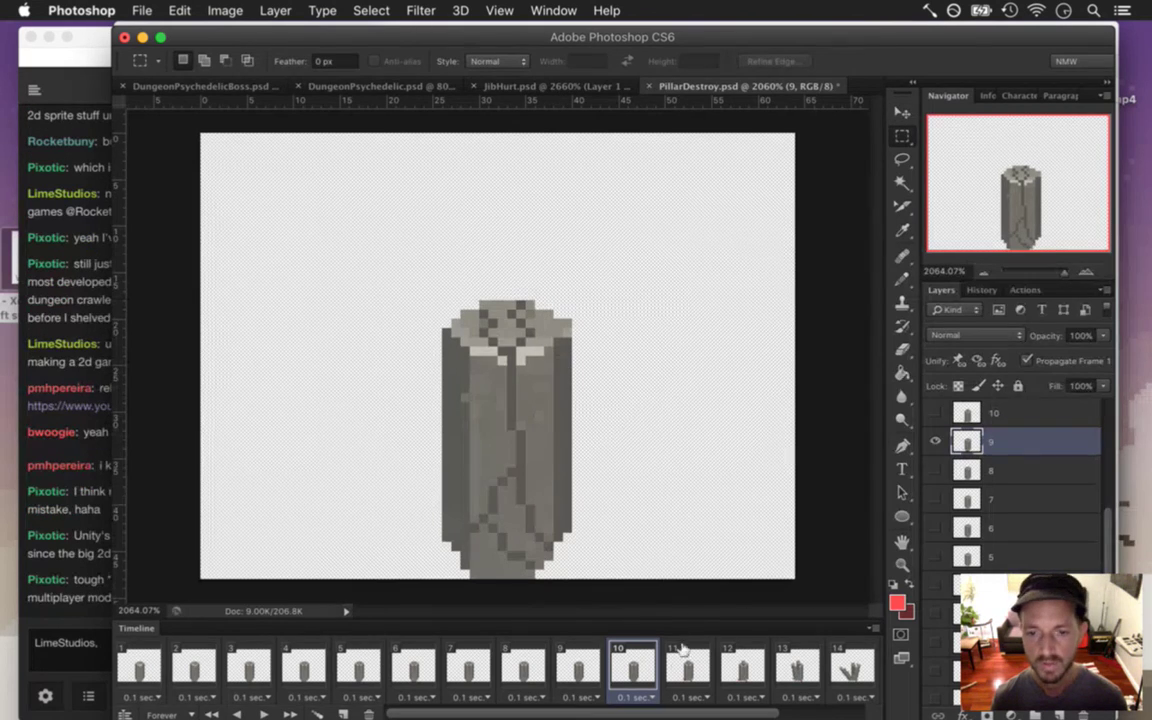
# In frame 11, erase the red blood pixels beside the pillar's base on layer 10 and nudge the layer down one pixel.
pyautogui.click(694, 668)
pyautogui.click(1024, 420)
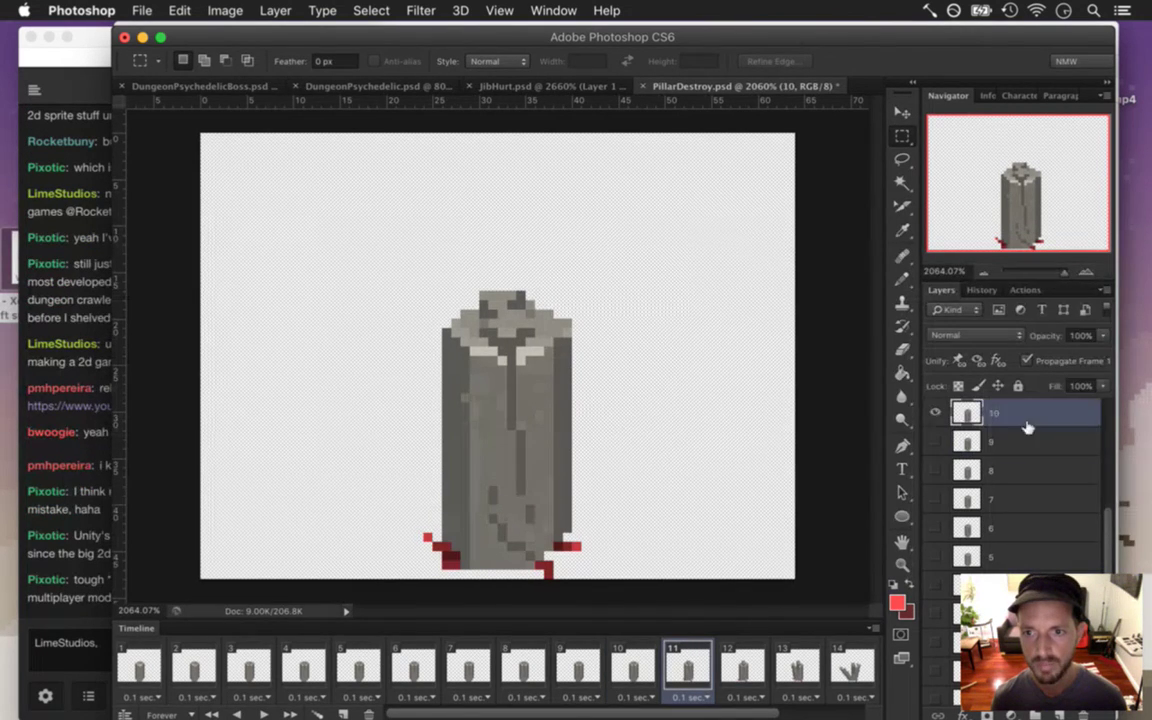
pyautogui.moveTo(1113, 540); pyautogui.dragTo(1111, 475)
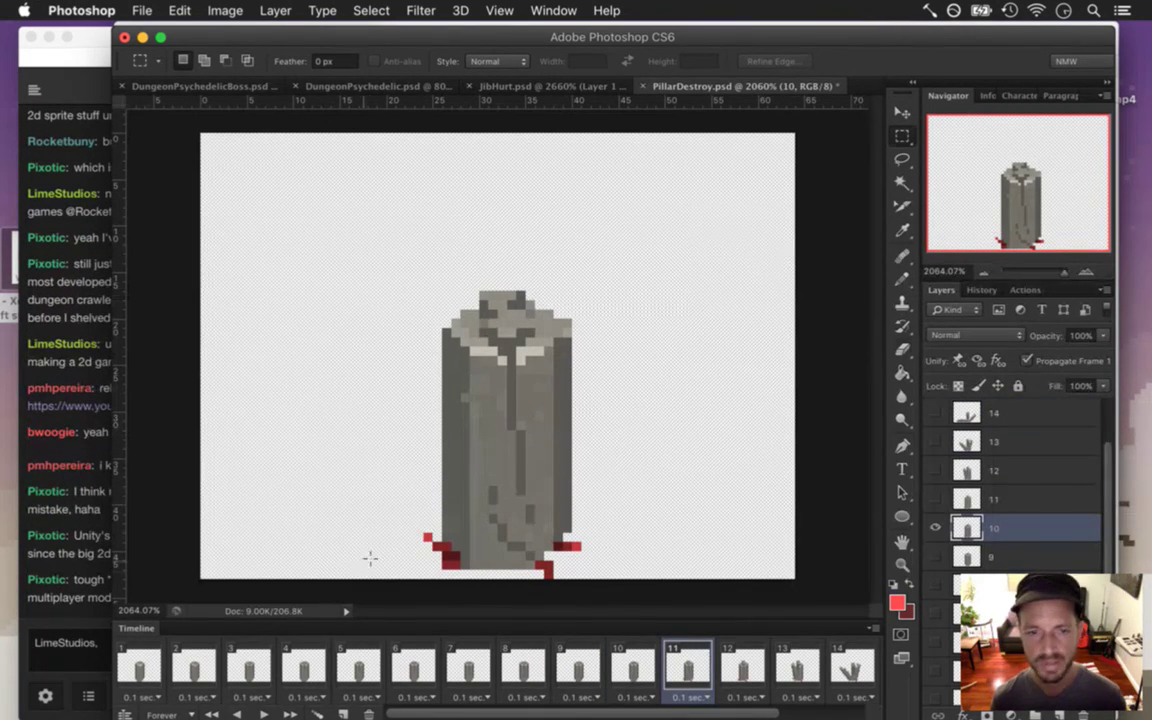
pyautogui.press('e')
pyautogui.moveTo(428, 537)
pyautogui.mouseDown()
pyautogui.moveTo(449, 578)
pyautogui.moveTo(460, 564)
pyautogui.mouseUp()
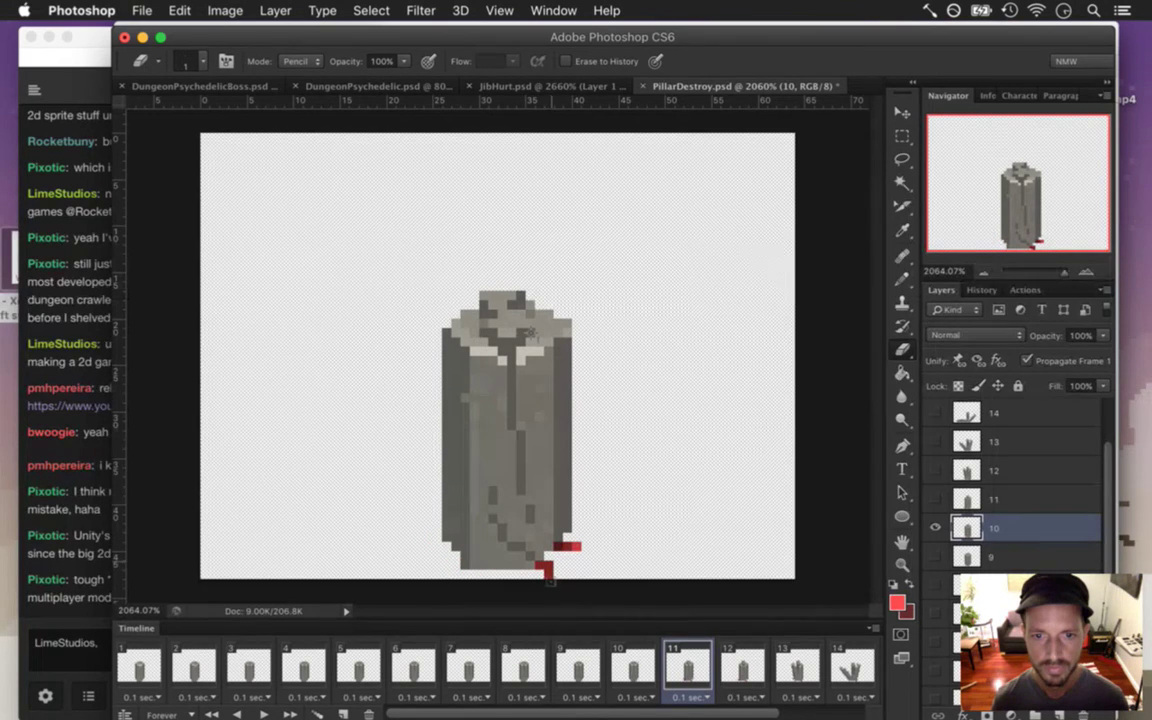
pyautogui.moveTo(540, 564); pyautogui.dragTo(553, 592)
pyautogui.click(566, 546)
pyautogui.press('v')
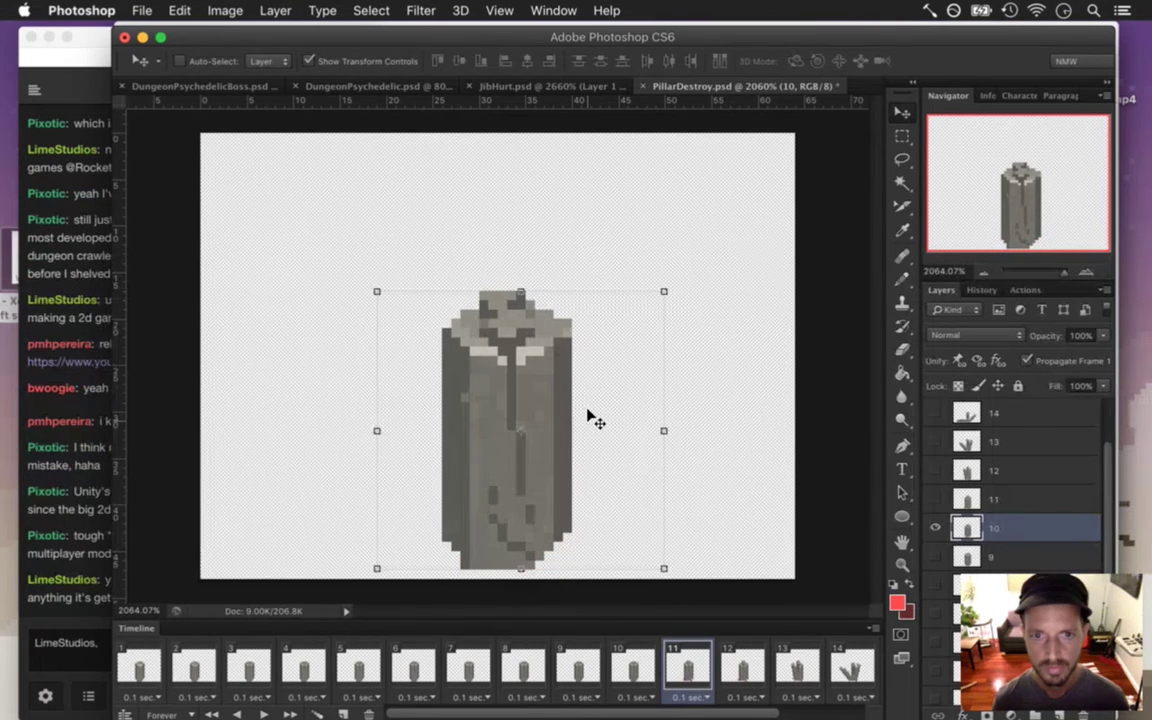
pyautogui.press('Down')
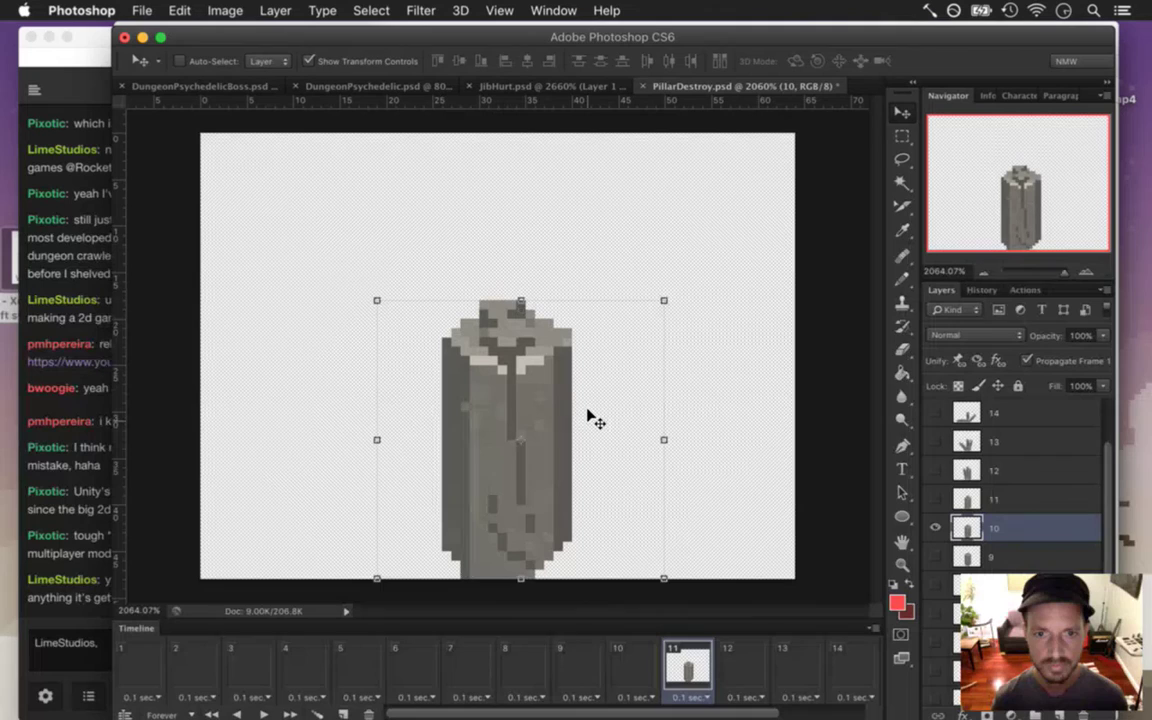
pyautogui.press('m')
# Show frame 12, read the Twitch chat messages about Unity's tile editor and client/server multiplayer, and return to Photoshop.
pyautogui.click(743, 663)
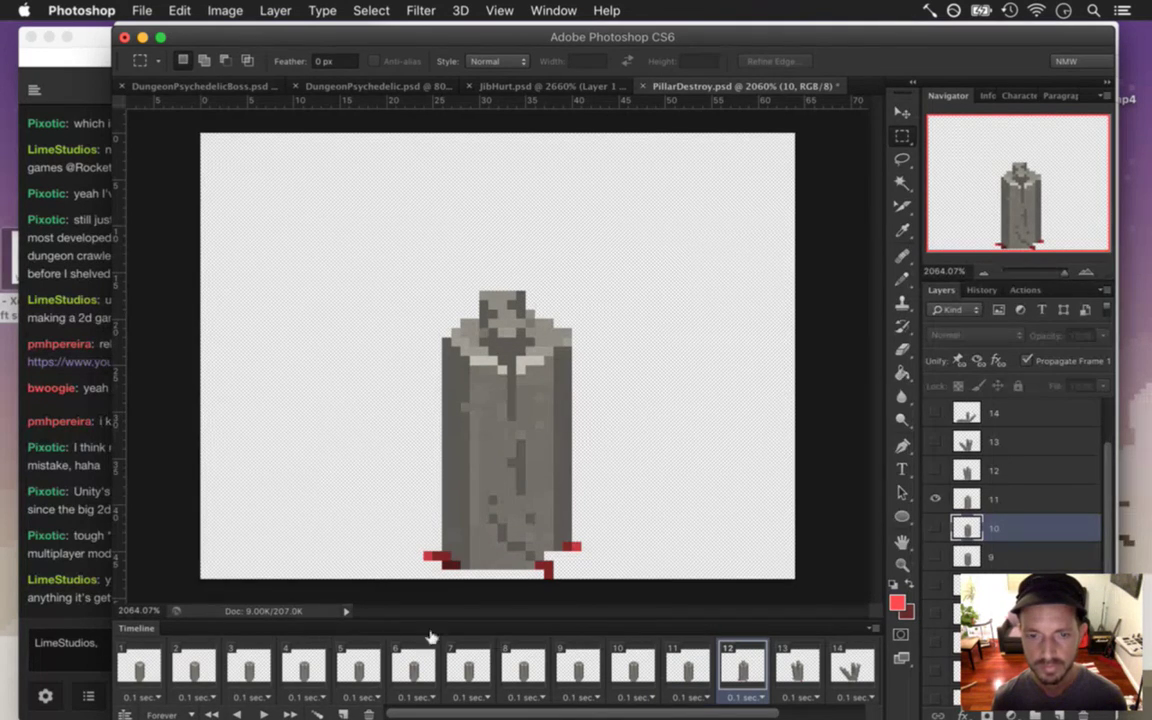
pyautogui.click(80, 547)
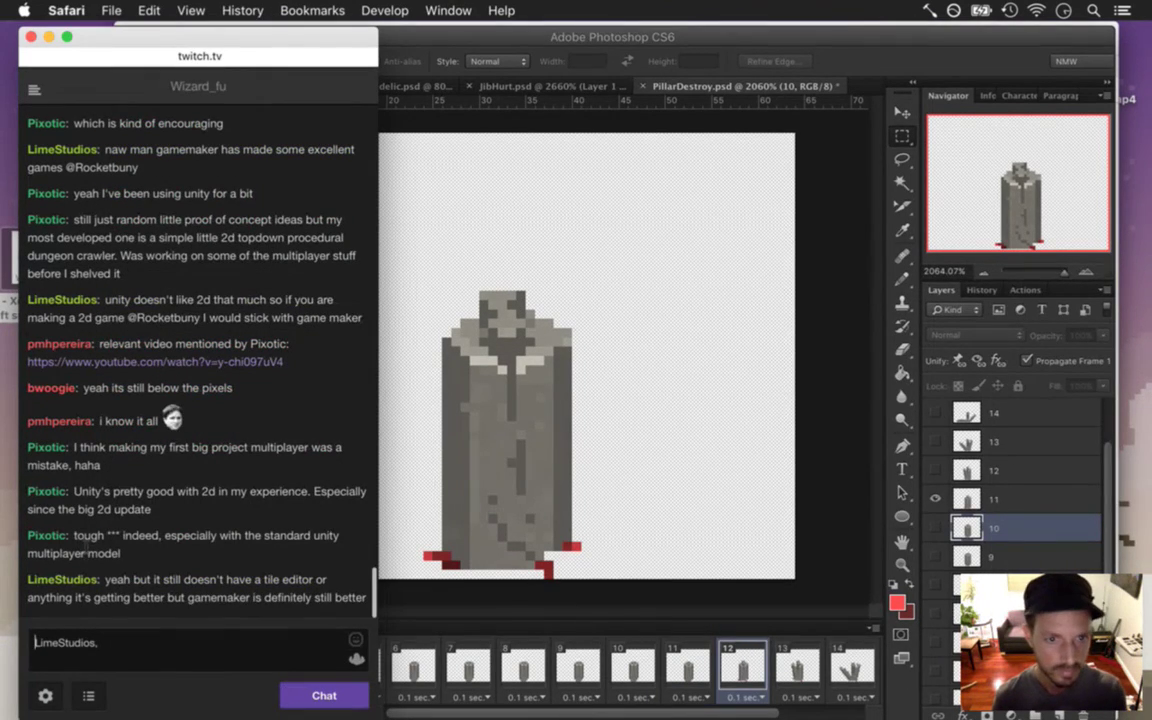
pyautogui.moveTo(97, 491); pyautogui.dragTo(187, 553)
pyautogui.click(129, 487)
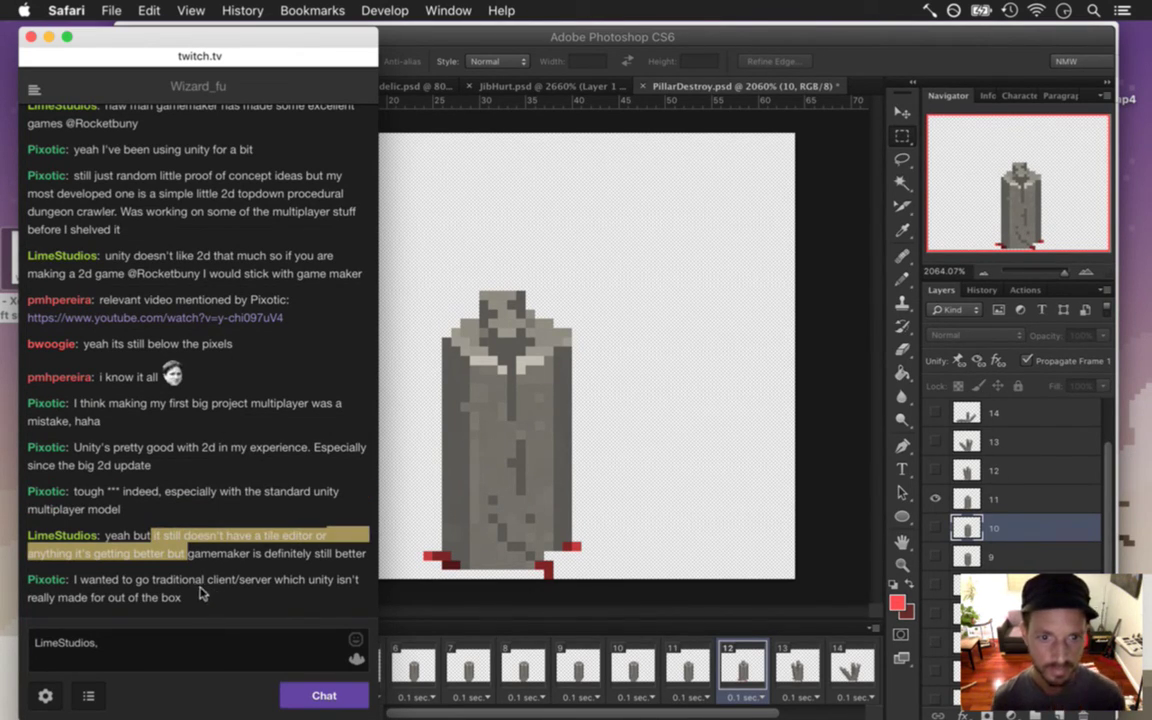
pyautogui.click(150, 572)
pyautogui.moveTo(121, 555); pyautogui.dragTo(161, 571)
pyautogui.click(212, 571)
pyautogui.click(772, 55)
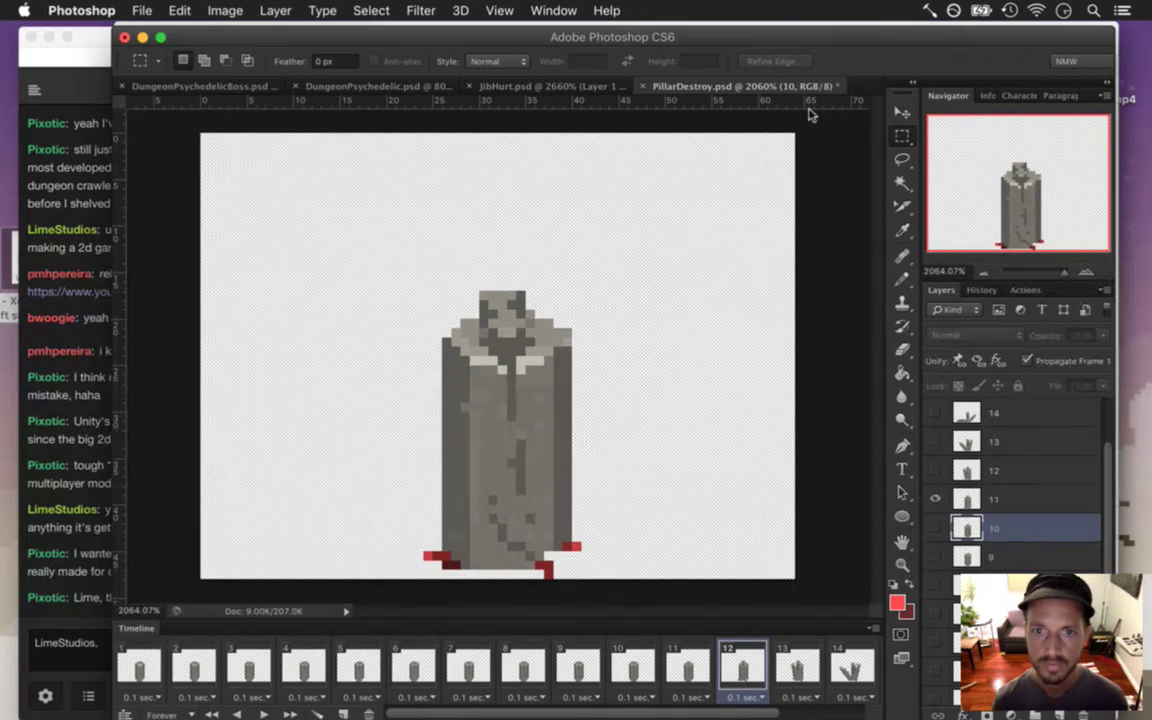
# Remove the red blood pixels at the pillar's base on layer 11 and shift the layer down one pixel in frame 12.
pyautogui.click(963, 500)
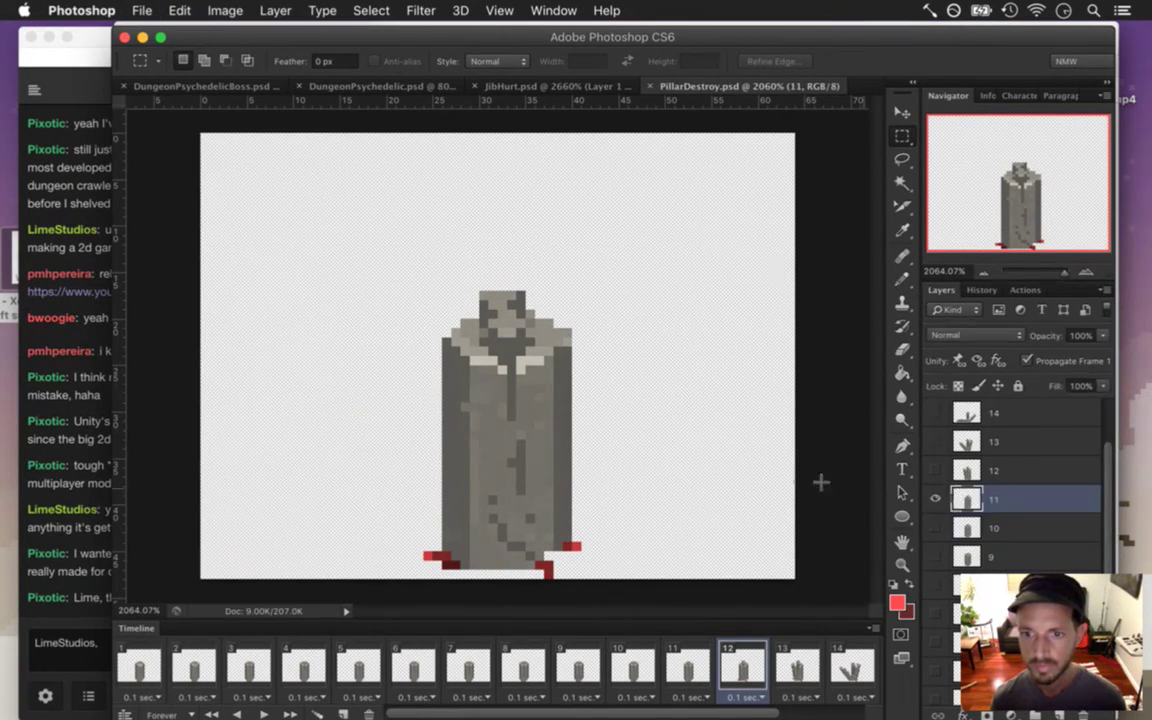
pyautogui.press('e')
pyautogui.moveTo(428, 556)
pyautogui.mouseDown()
pyautogui.moveTo(439, 583)
pyautogui.moveTo(470, 589)
pyautogui.mouseUp()
pyautogui.moveTo(541, 588)
pyautogui.mouseDown()
pyautogui.moveTo(560, 556)
pyautogui.moveTo(590, 553)
pyautogui.mouseUp()
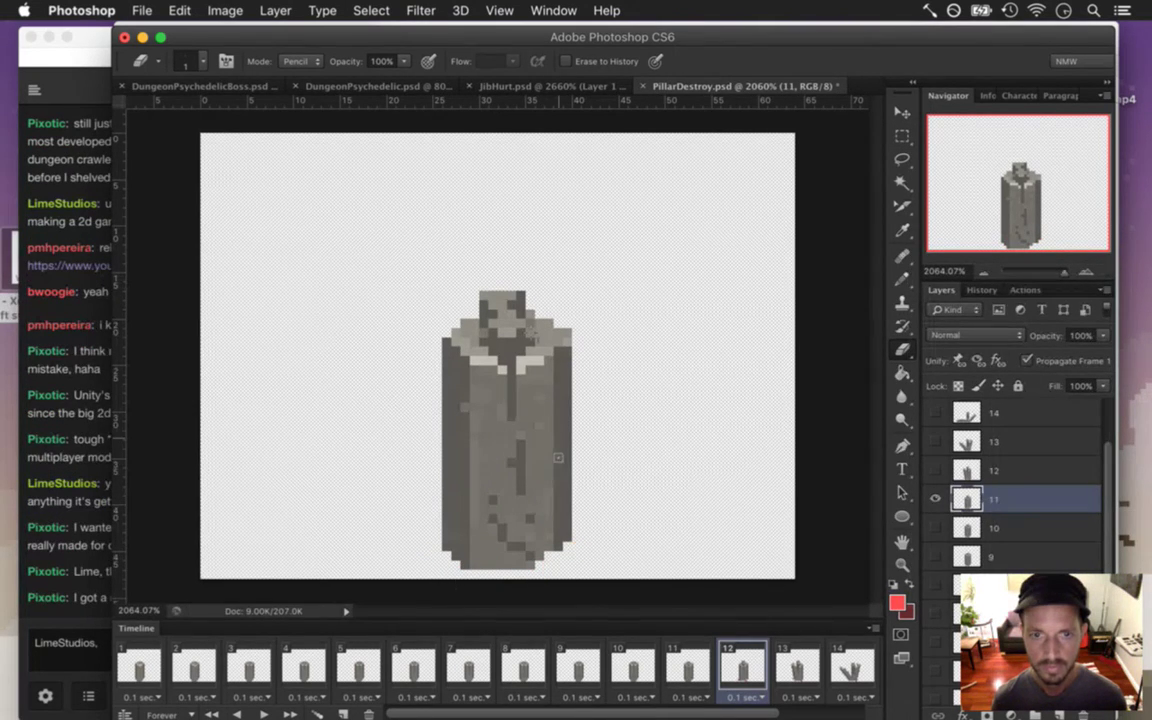
pyautogui.press('v')
pyautogui.press('Down')
pyautogui.press('m')
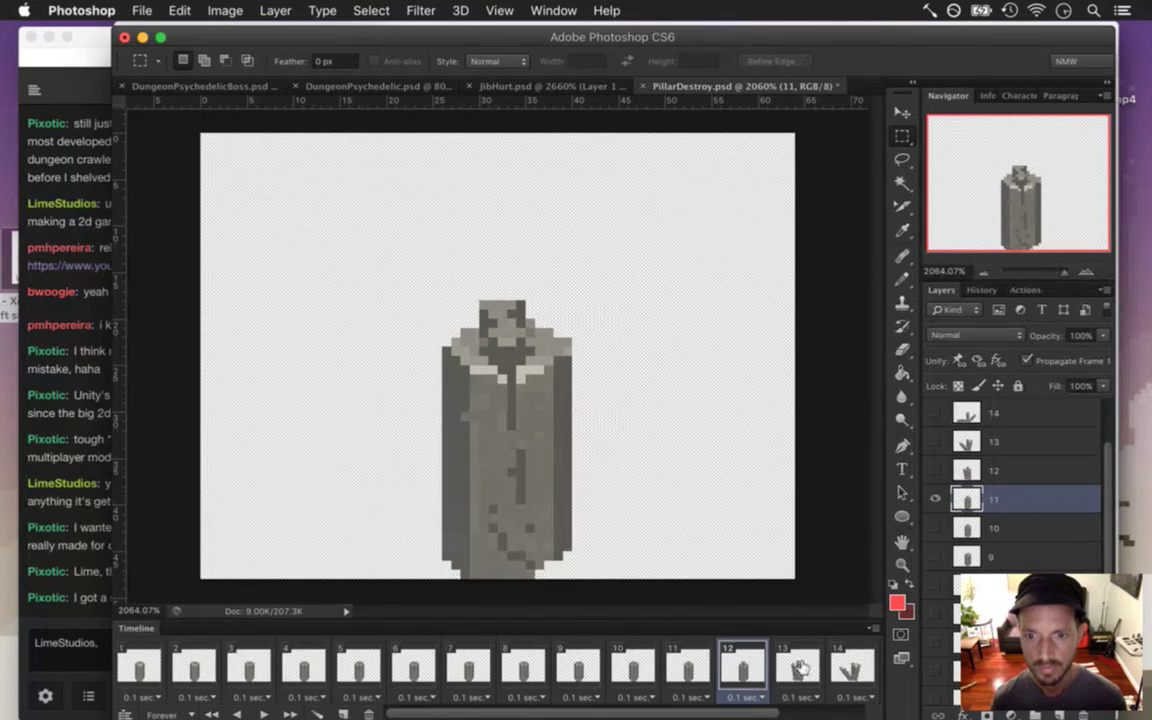
# In frame 13, erase the red blood pixels below the splitting pillar on layer 12 and lower the layer by one pixel.
pyautogui.click(798, 667)
pyautogui.press('e')
pyautogui.moveTo(428, 537); pyautogui.dragTo(466, 565)
pyautogui.moveTo(539, 565); pyautogui.dragTo(557, 565)
pyautogui.click(576, 546)
pyautogui.press('v')
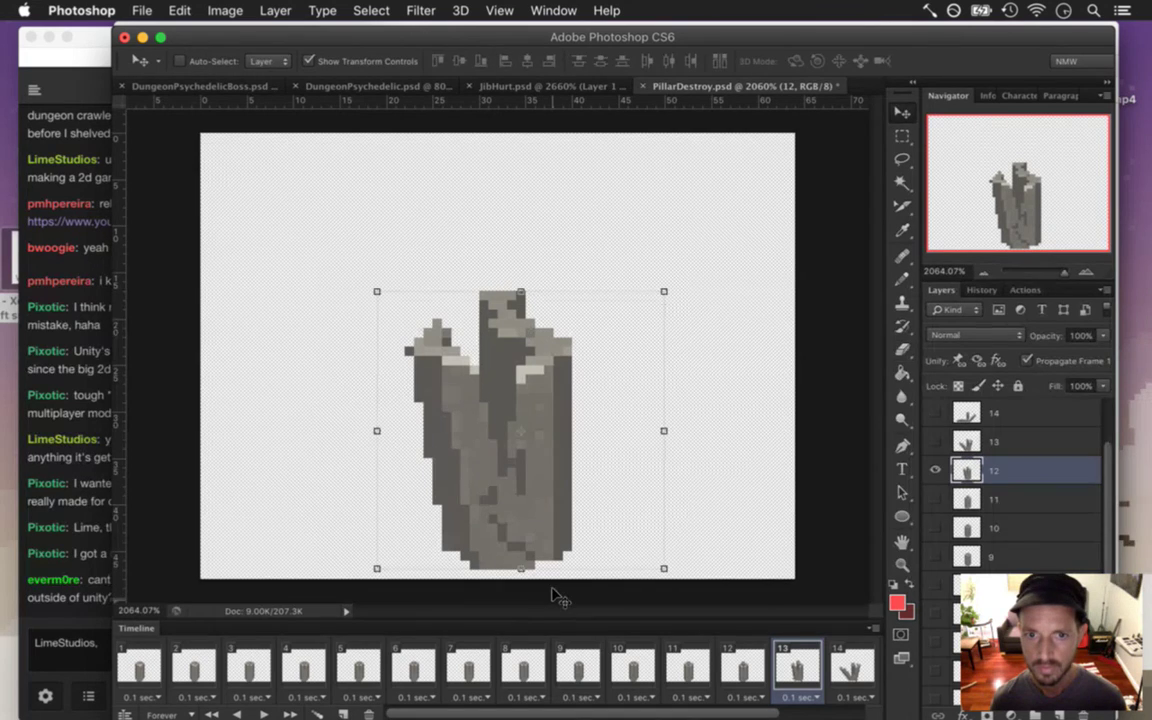
pyautogui.press('m')
# In frame 14, erase the remaining red pixels beside the broken pillar's base on layer 13 and move the layer down one pixel.
pyautogui.click(851, 667)
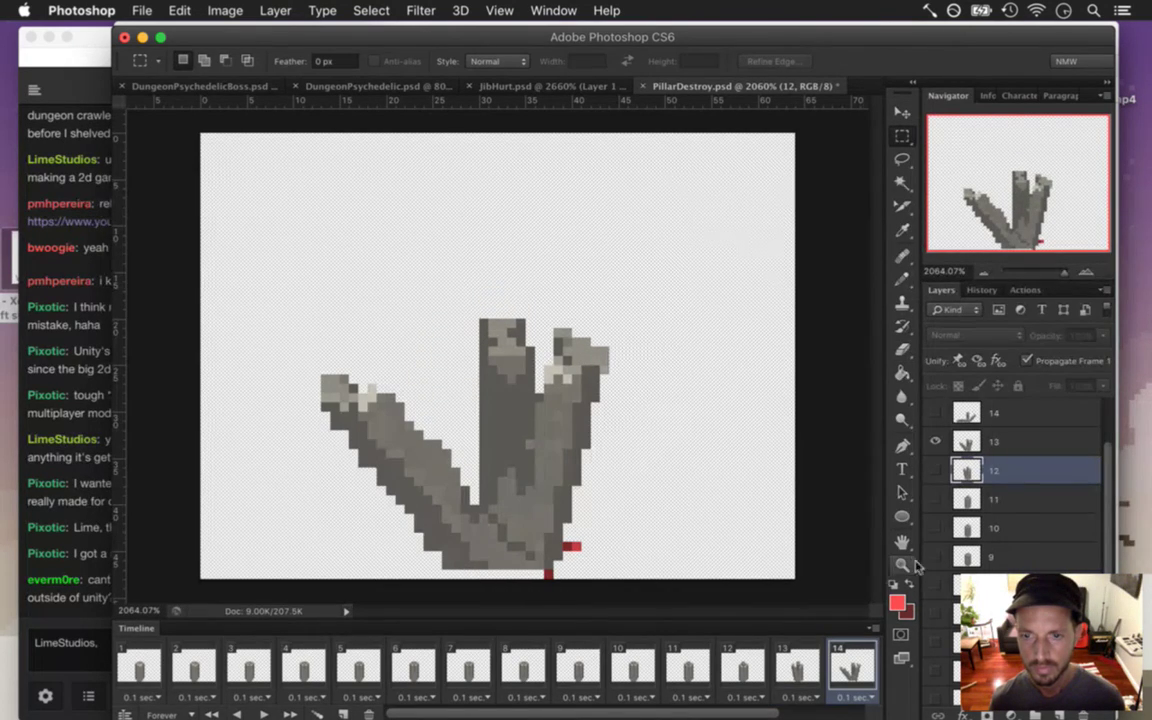
pyautogui.click(962, 441)
pyautogui.press('e')
pyautogui.click(548, 574)
pyautogui.moveTo(567, 546); pyautogui.dragTo(577, 546)
pyautogui.press('v')
pyautogui.press('Down')
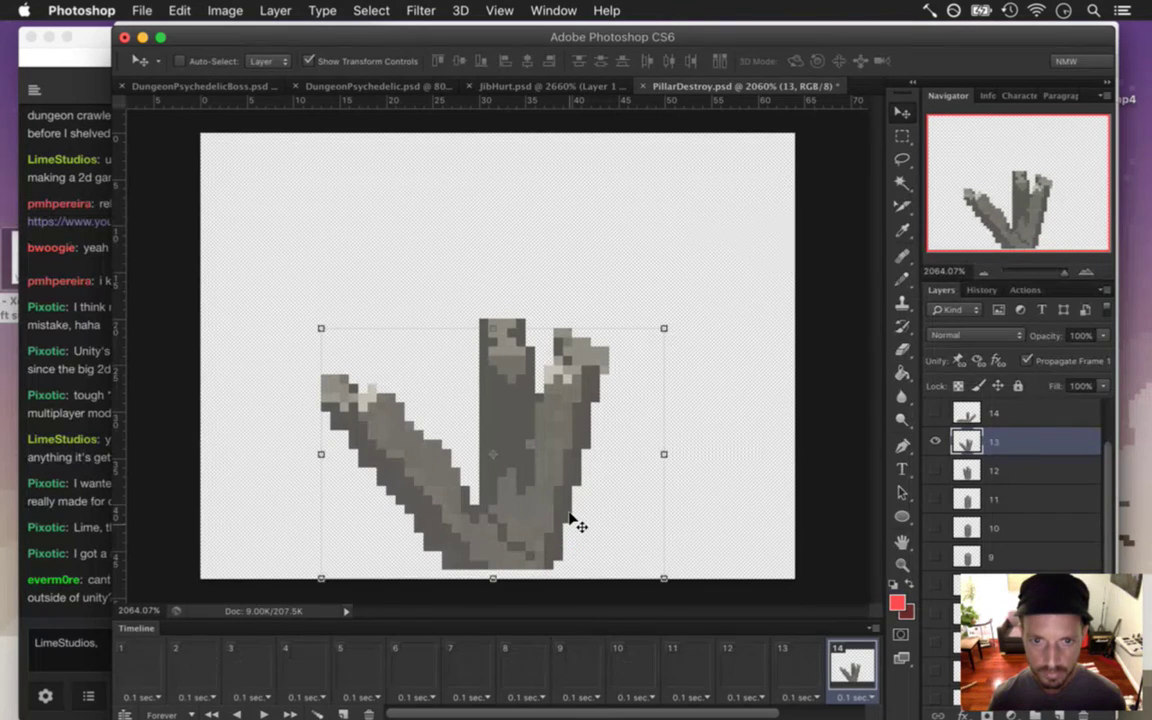
pyautogui.press('Down')
pyautogui.press('m')
# Read the Twitch chat messages about opening sockets with a server outside Unity, and return to Photoshop.
pyautogui.click(57, 620)
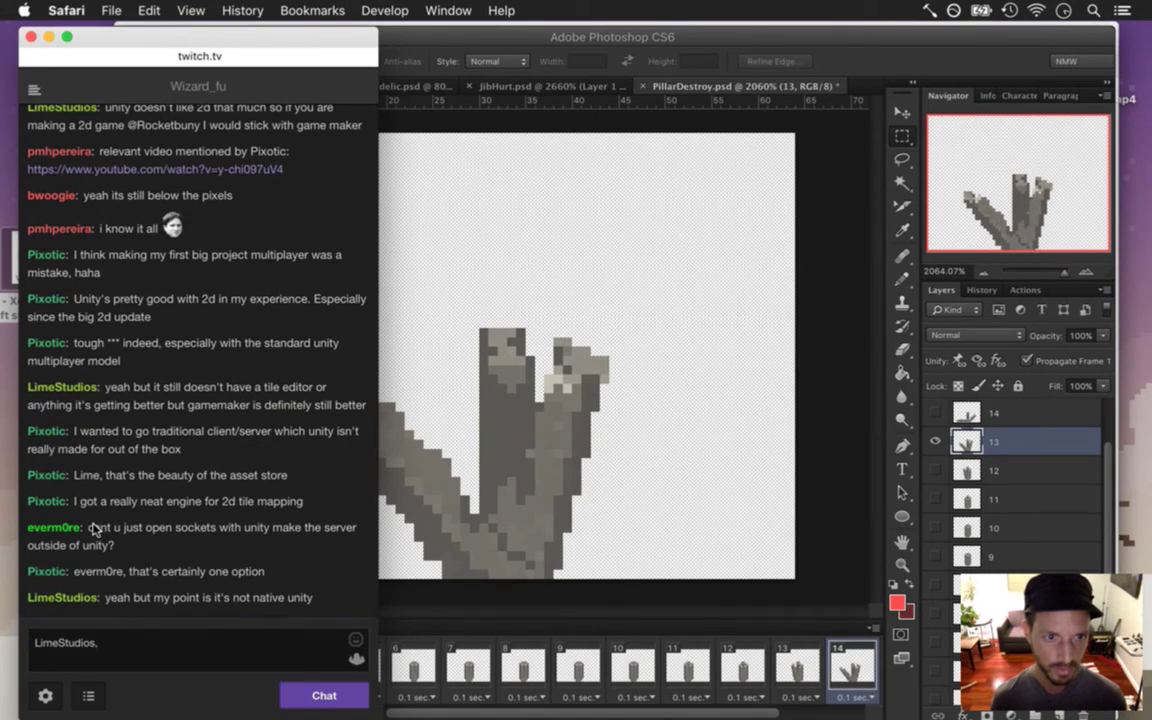
pyautogui.moveTo(88, 527); pyautogui.dragTo(118, 540)
pyautogui.click(160, 546)
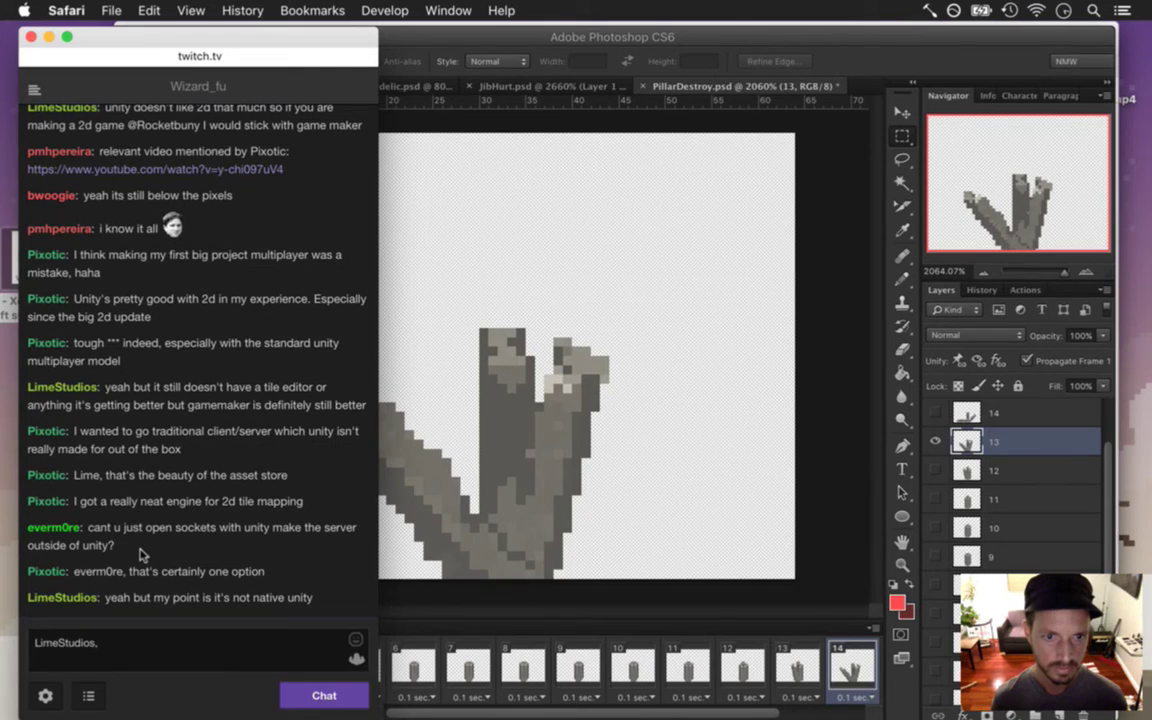
pyautogui.moveTo(100, 527); pyautogui.dragTo(128, 541)
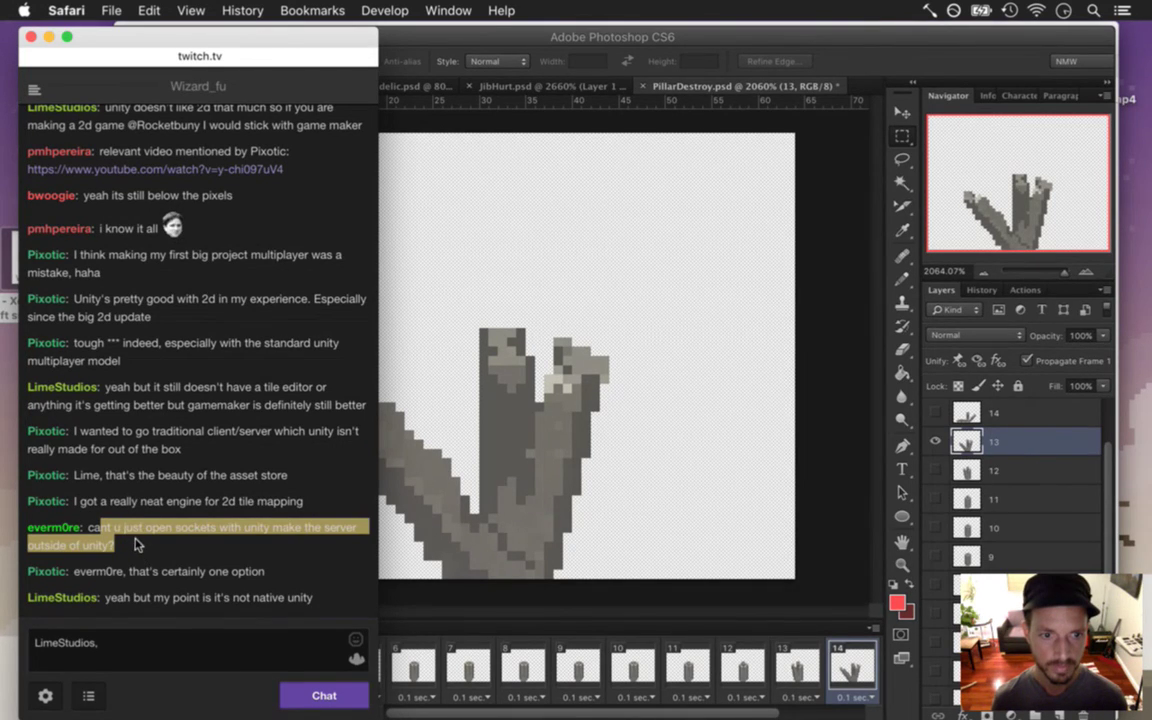
pyautogui.click(140, 546)
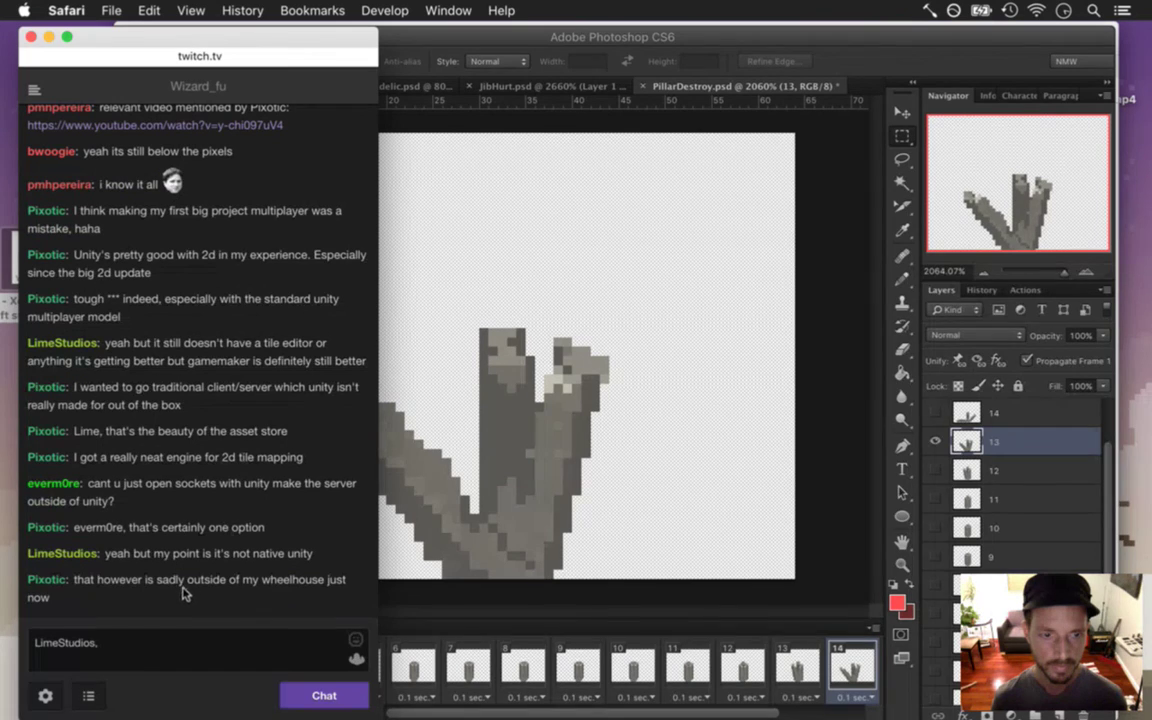
pyautogui.moveTo(125, 553); pyautogui.dragTo(143, 563)
pyautogui.click(146, 570)
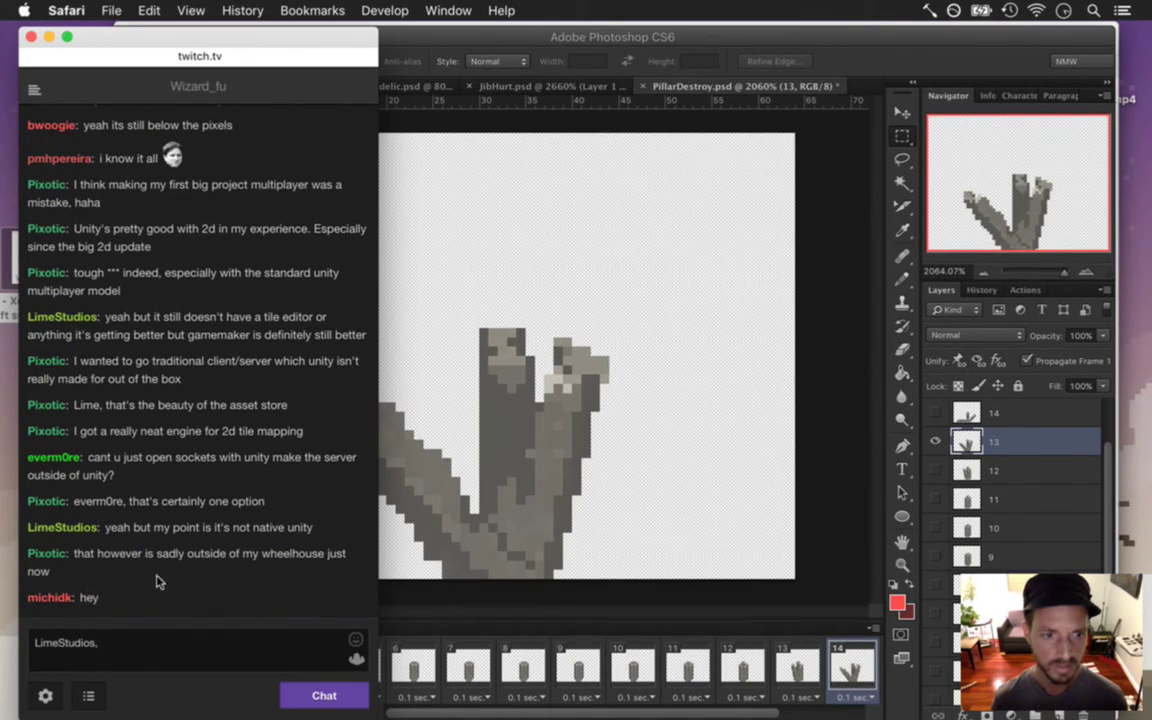
pyautogui.click(802, 57)
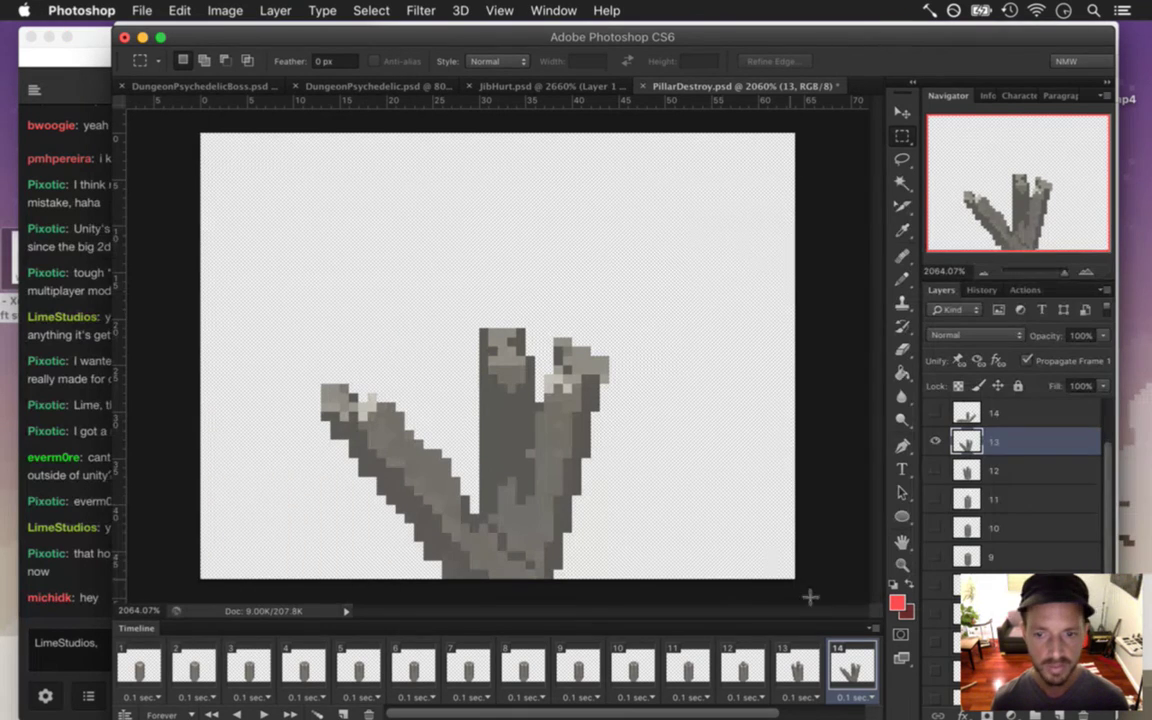
# Compare frames 13 and 14, and in frame 15 erase the red pixel on layer 14 and nudge the layer down one pixel.
pyautogui.moveTo(758, 713); pyautogui.dragTo(798, 709)
pyautogui.hscroll(2, 800, 710)
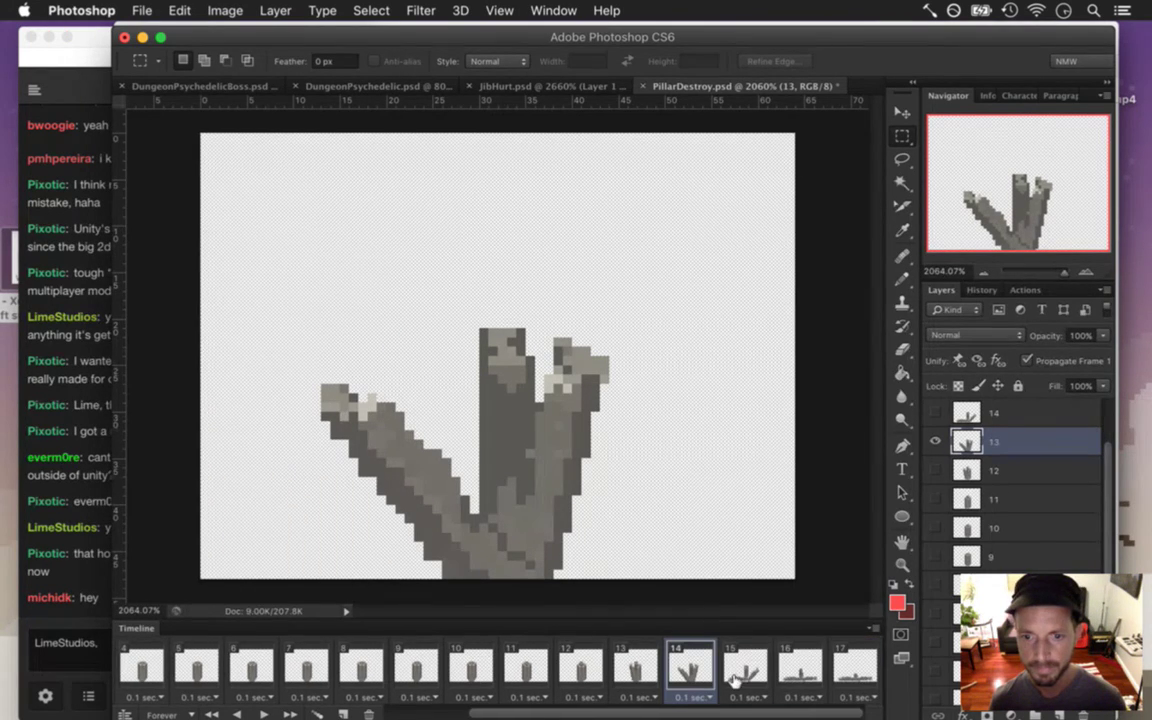
pyautogui.click(648, 655)
pyautogui.click(690, 663)
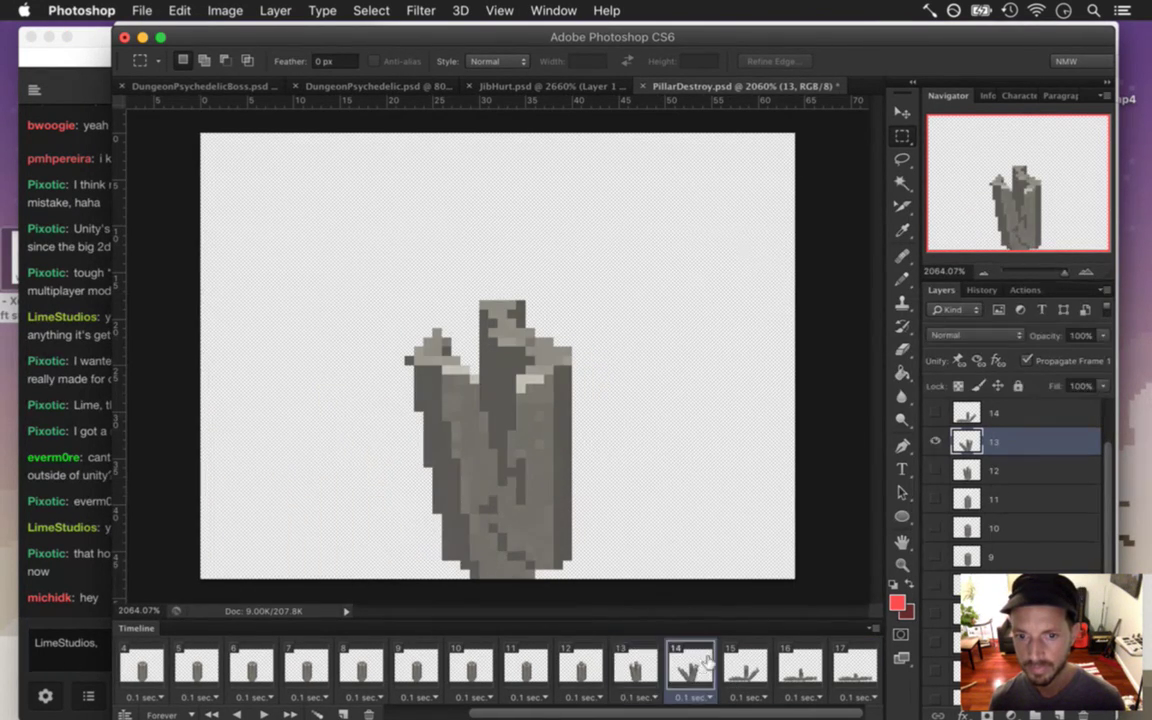
pyautogui.click(745, 663)
pyautogui.click(1030, 413)
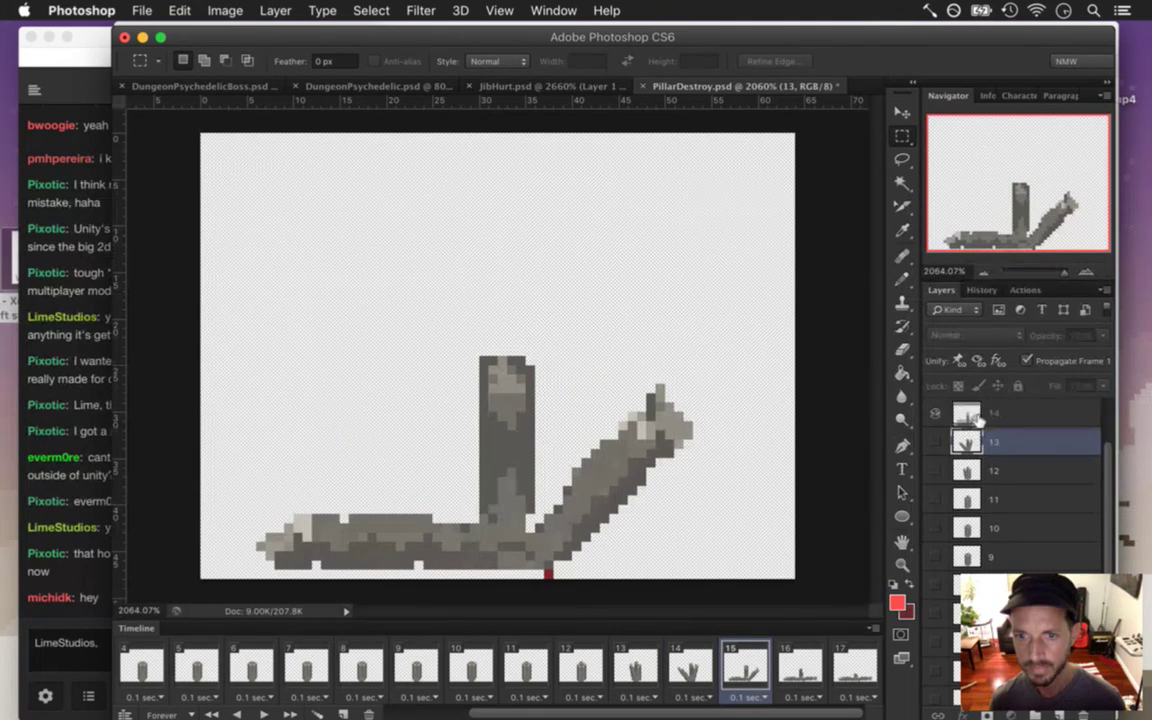
pyautogui.press('e')
pyautogui.press('v')
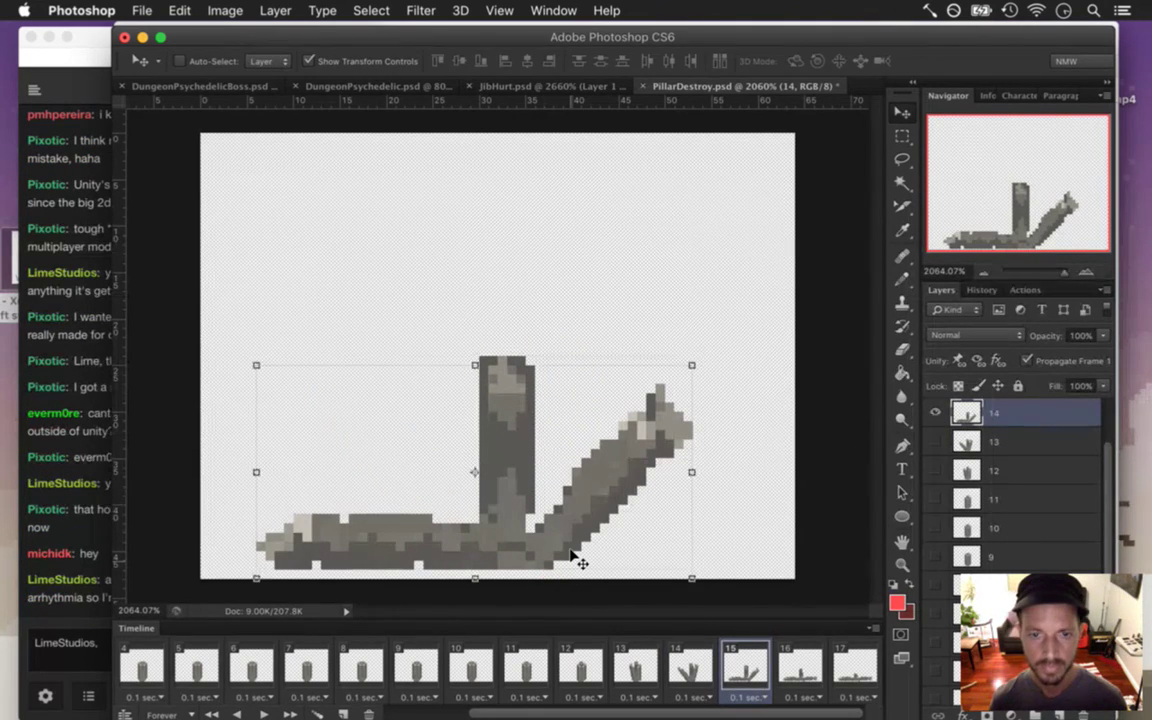
pyautogui.press('Down')
pyautogui.press('m')
# In frame 16, erase the red pixel under the collapsed pillar on layer 15 and lower the layer by one pixel.
pyautogui.click(807, 660)
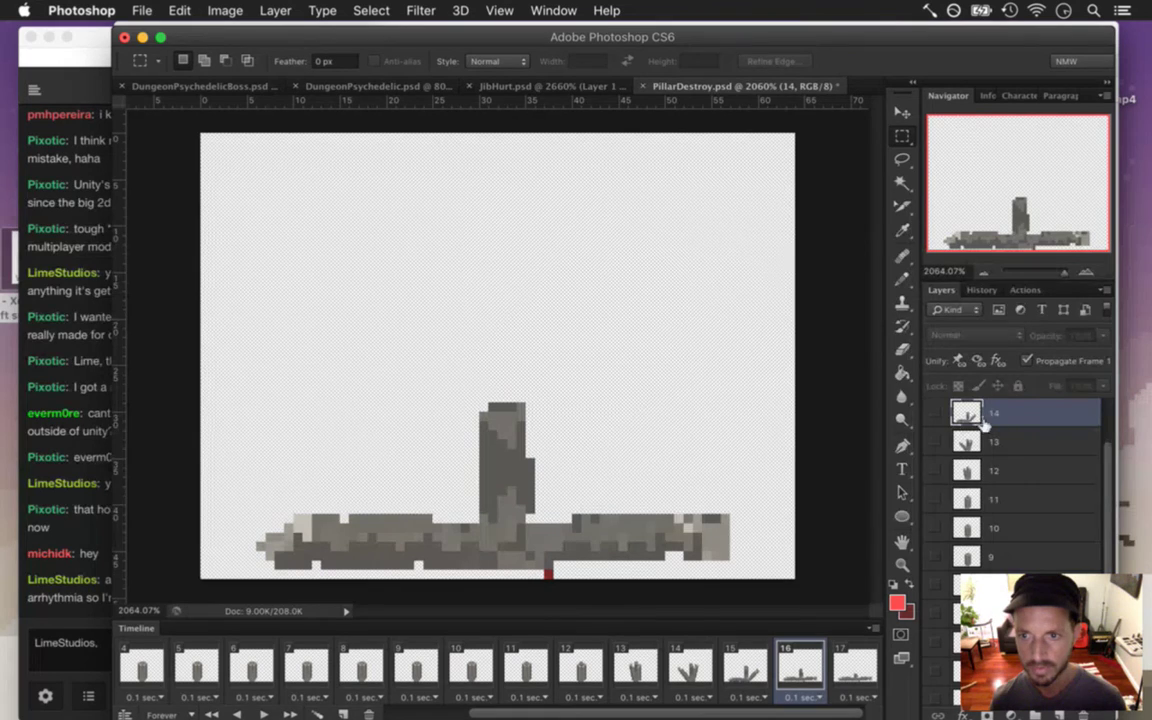
pyautogui.scroll(2, 1118, 492)
pyautogui.click(1030, 441)
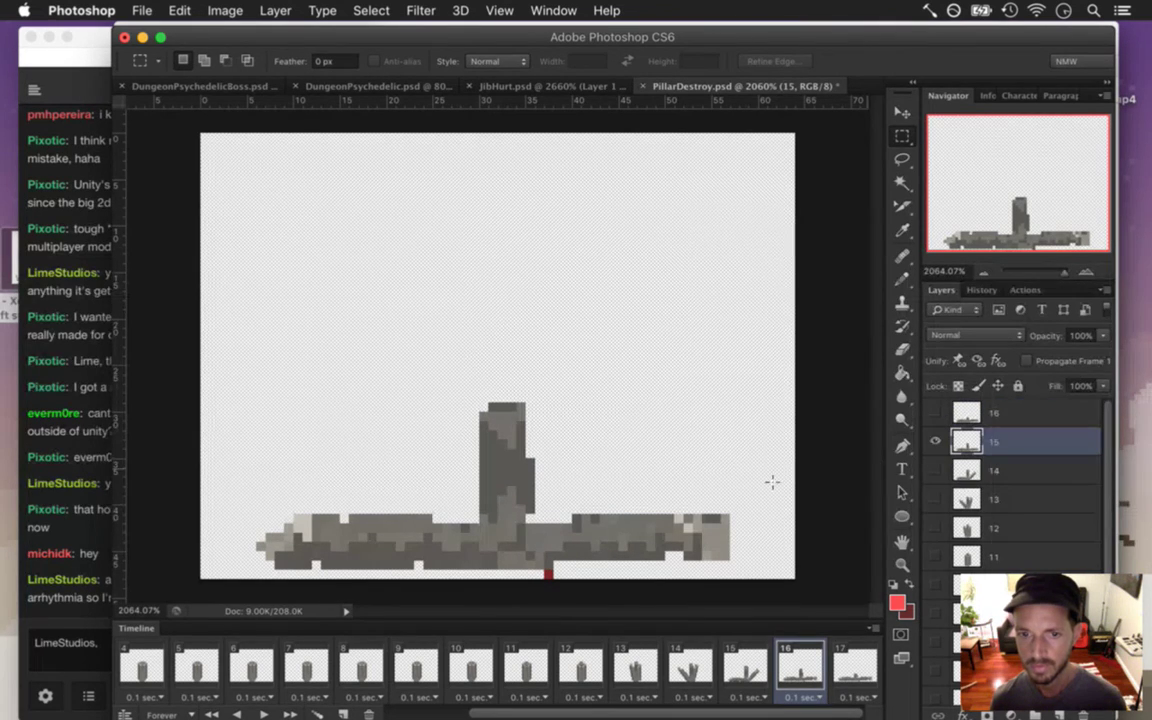
pyautogui.press('e')
pyautogui.press('v')
pyautogui.press('Down')
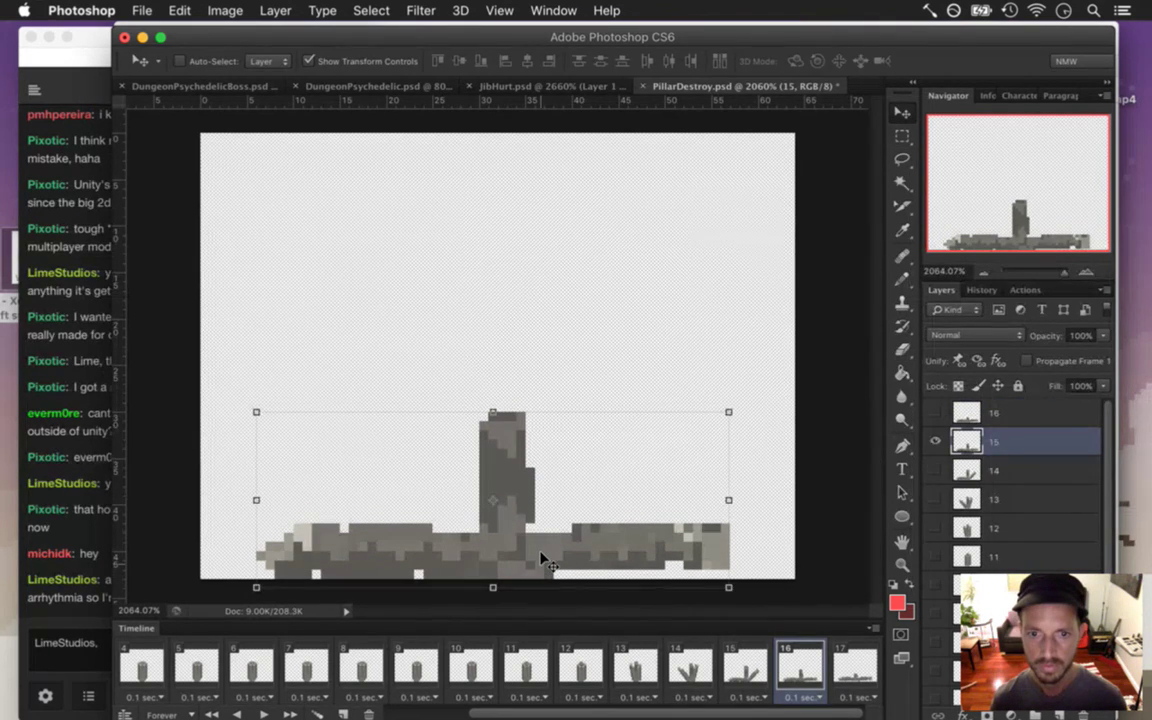
# In frame 17, erase the red pixel under the rubble on layer 16 and move the layer down one pixel.
pyautogui.press('m')
pyautogui.click(854, 668)
pyautogui.click(1034, 418)
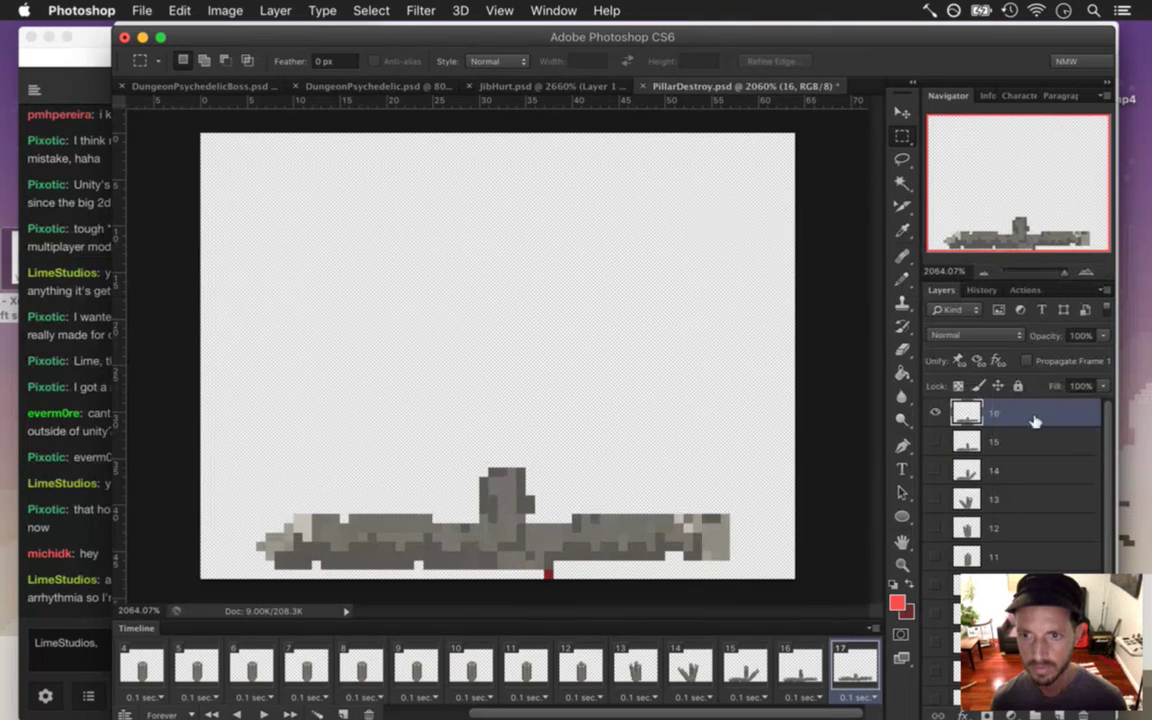
pyautogui.press('e')
pyautogui.press('v')
pyautogui.press('Down')
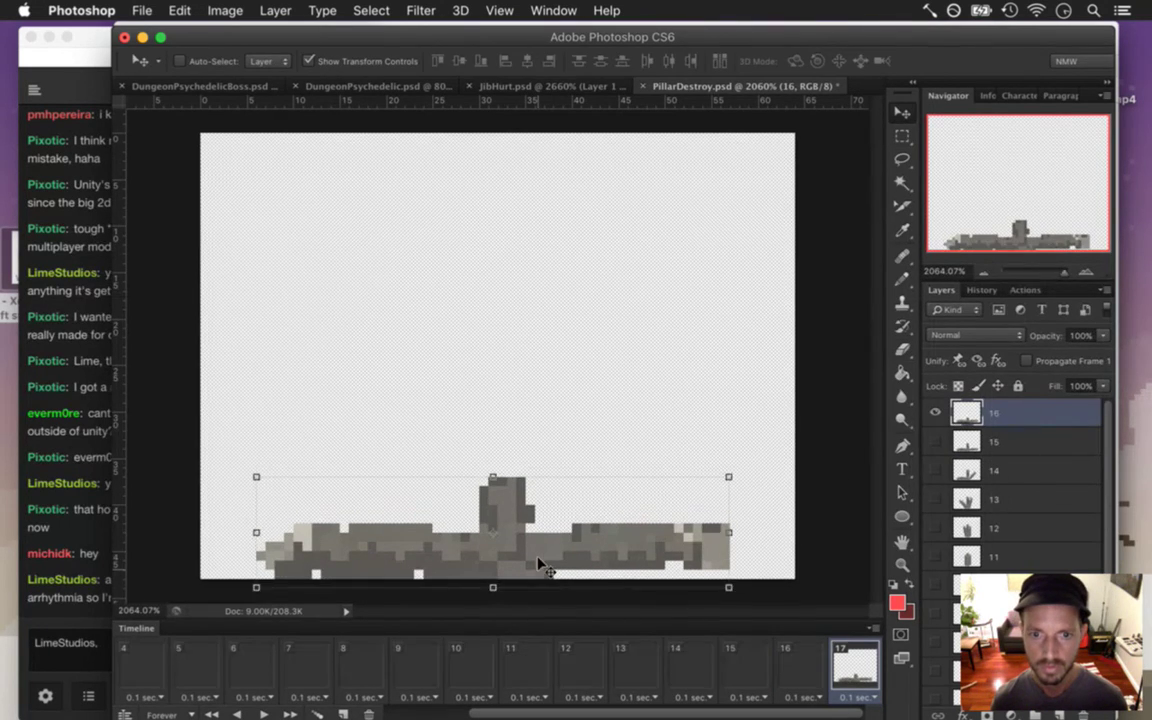
pyautogui.press('m')
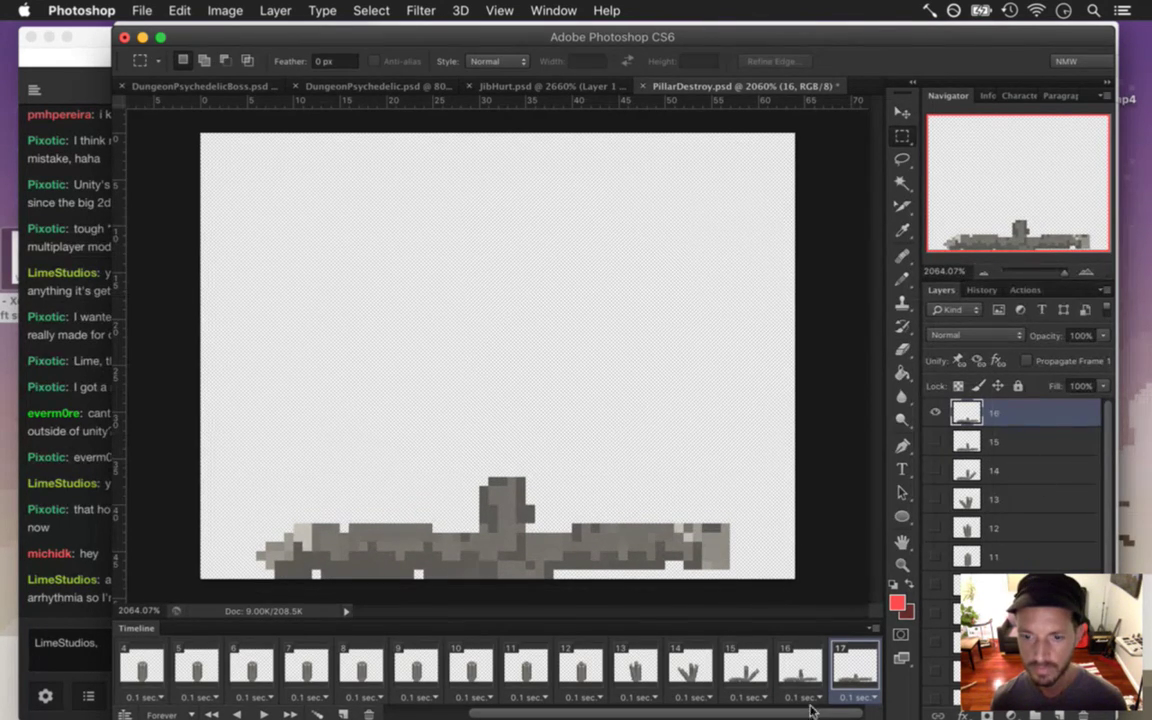
# Review frames 16 back through 11, and play the pillar destruction animation from the timeline before stopping it.
pyautogui.click(800, 665)
pyautogui.click(745, 665)
pyautogui.click(690, 665)
pyautogui.click(640, 663)
pyautogui.click(580, 665)
pyautogui.click(525, 665)
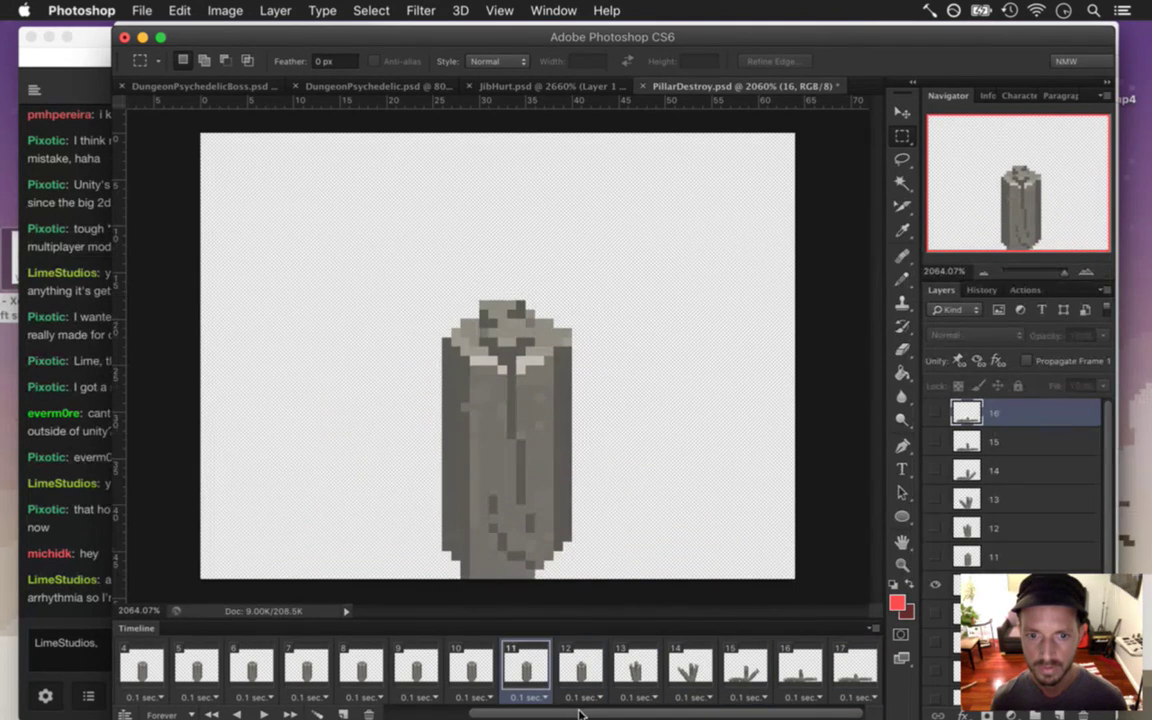
pyautogui.moveTo(445, 714); pyautogui.dragTo(422, 714)
pyautogui.click(263, 714)
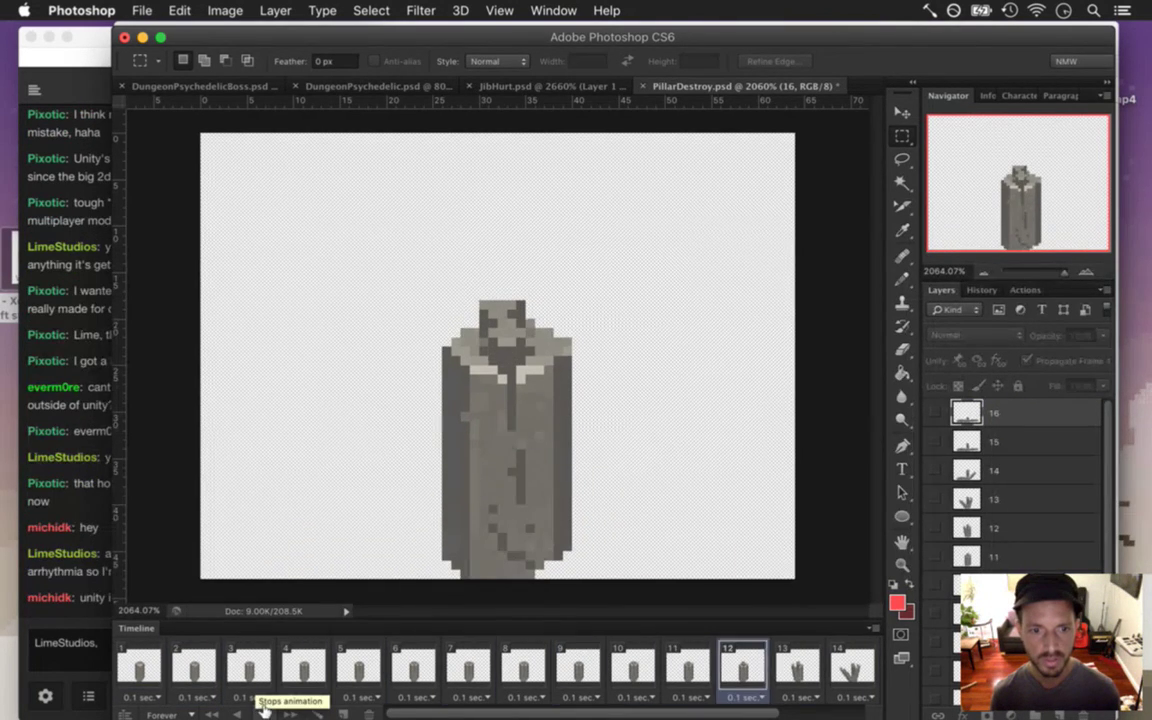
pyautogui.click(265, 713)
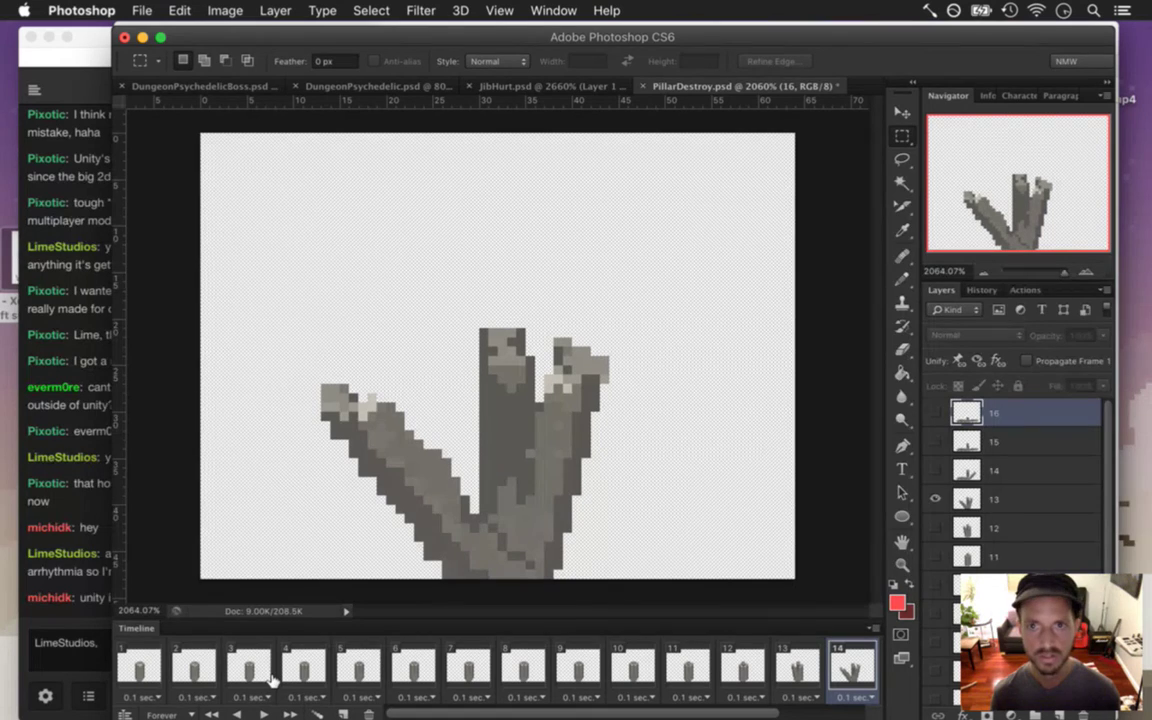
# Render all frames of PillarDestroy as a 64 x 48 PNG image sequence at 10 fps into the Common folder under sheets.
pyautogui.click(126, 8)
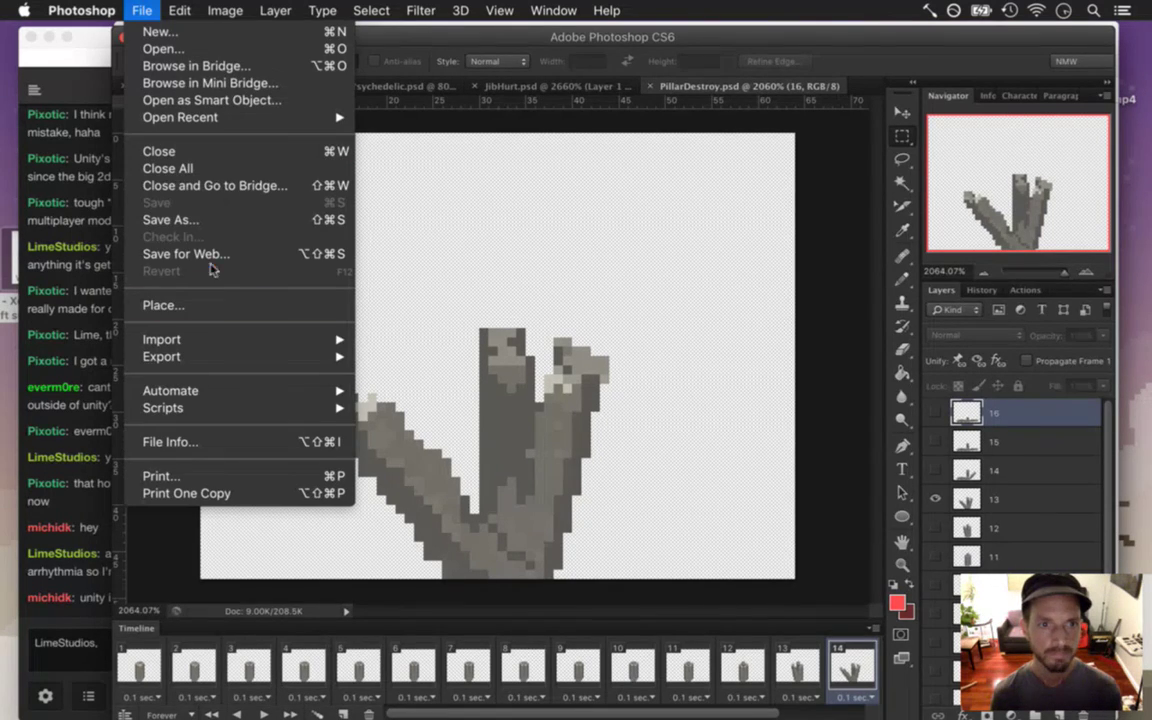
pyautogui.moveTo(244, 357)
pyautogui.click(452, 392)
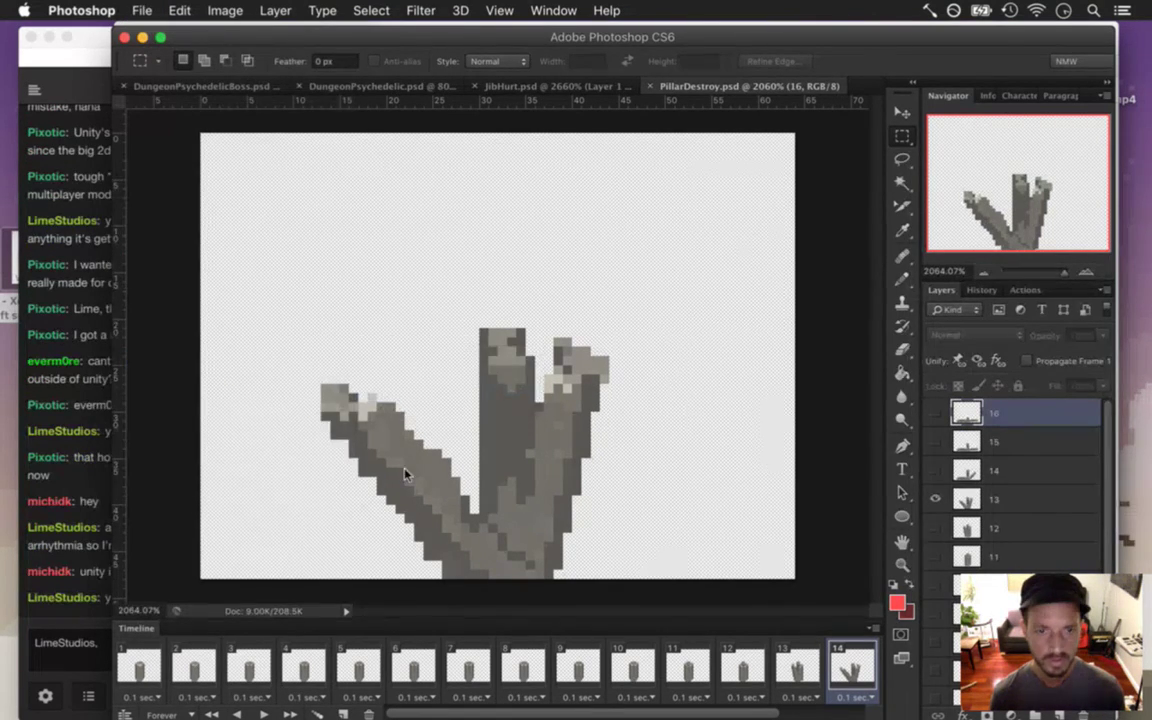
pyautogui.click(440, 210)
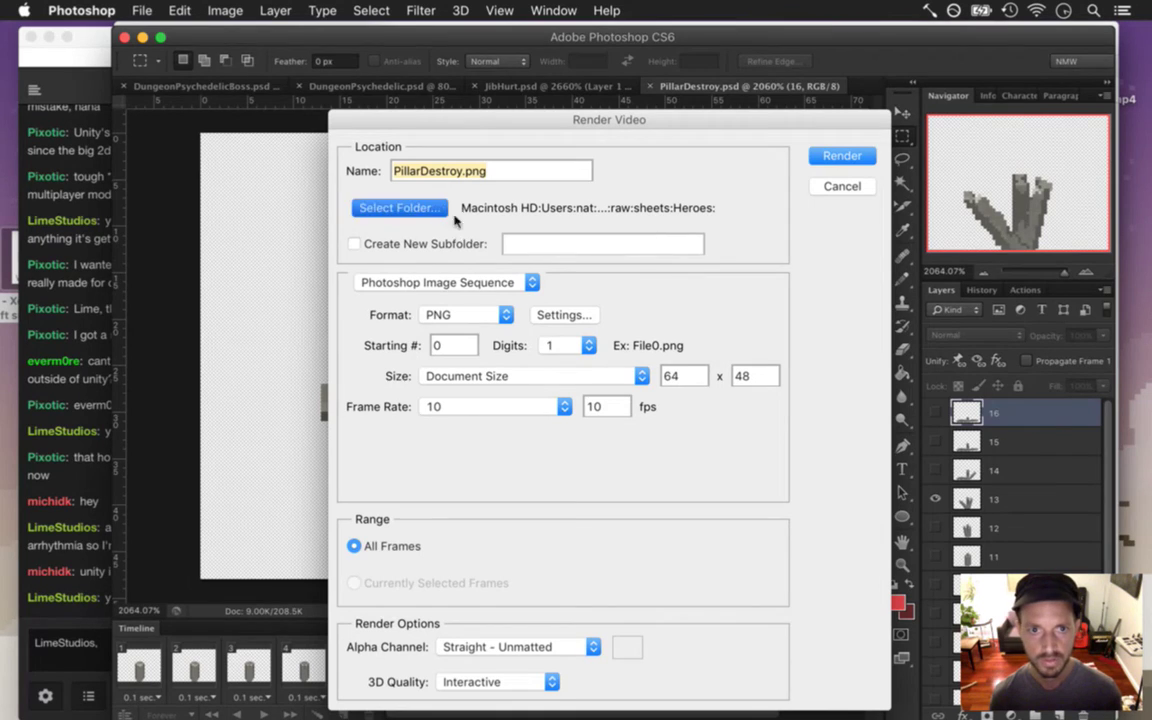
pyautogui.click(575, 101)
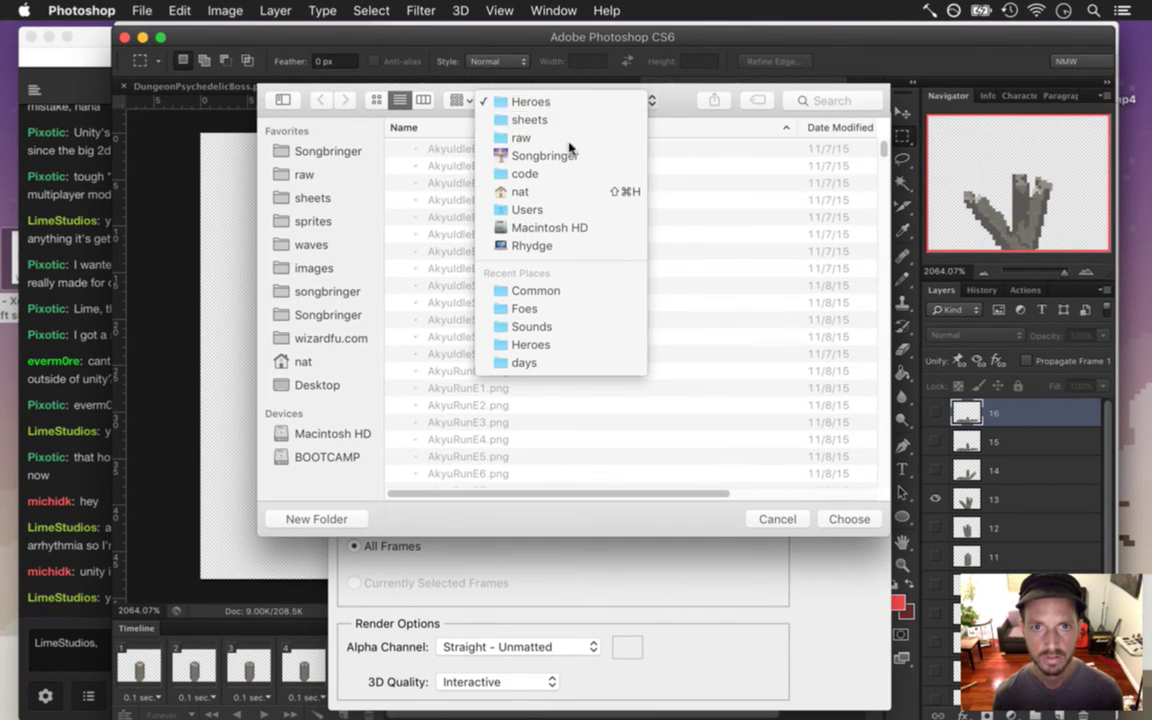
pyautogui.click(529, 119)
pyautogui.doubleClick(460, 230)
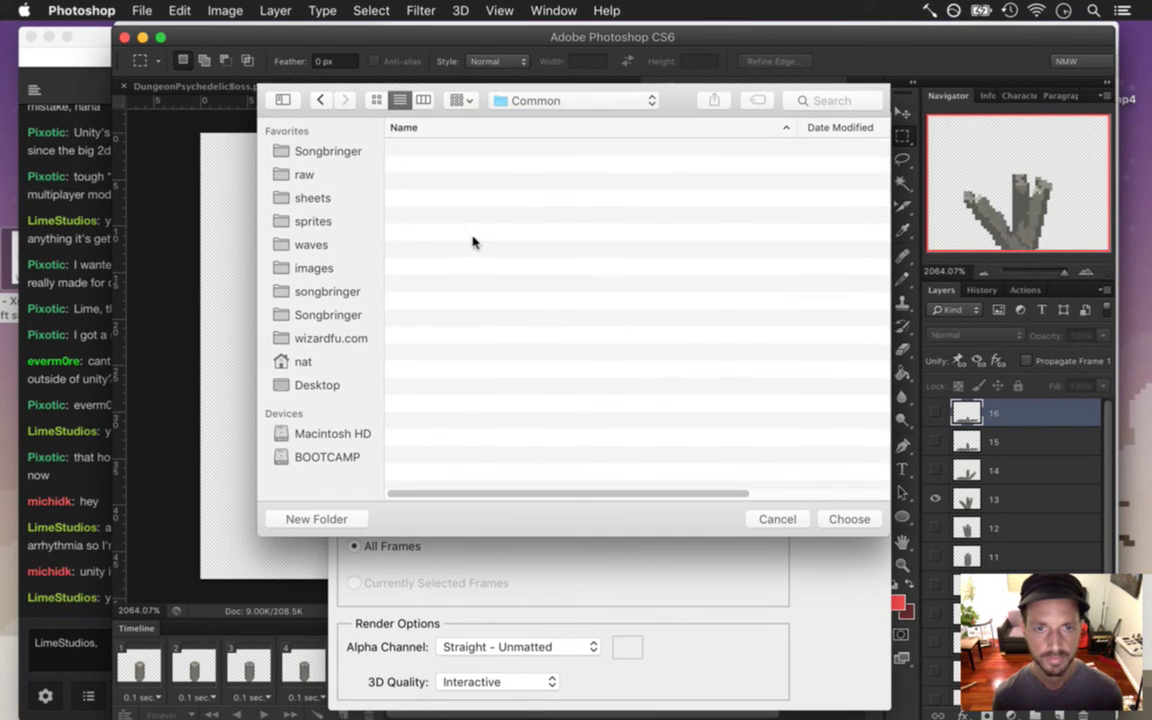
pyautogui.click(849, 519)
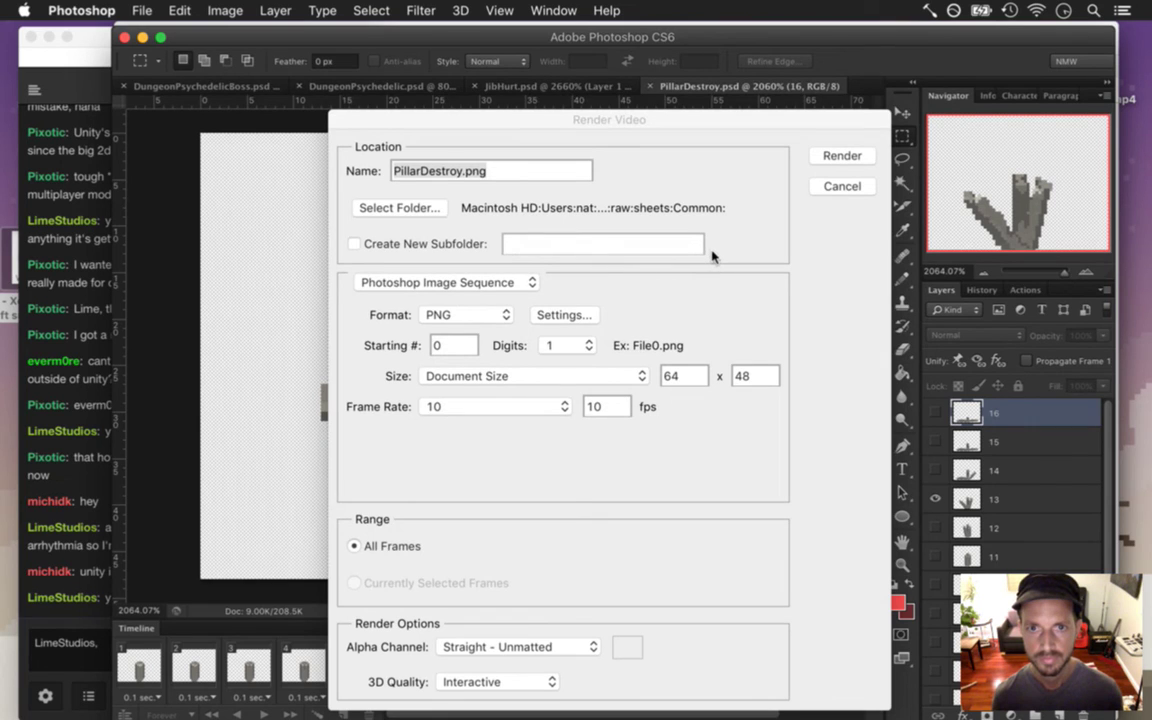
pyautogui.click(841, 157)
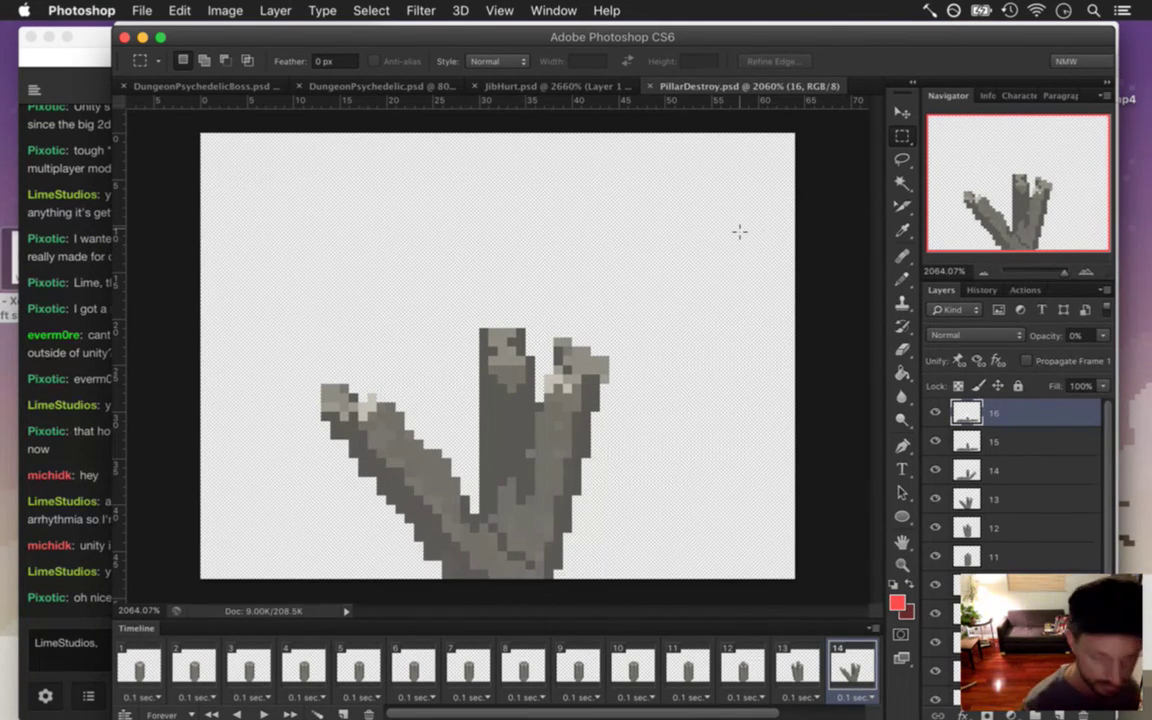
# Switch to the Twitch chat and read the messages about project arrhythmia and Unity 5.3's built-in tile editor.
pyautogui.click(42, 490)
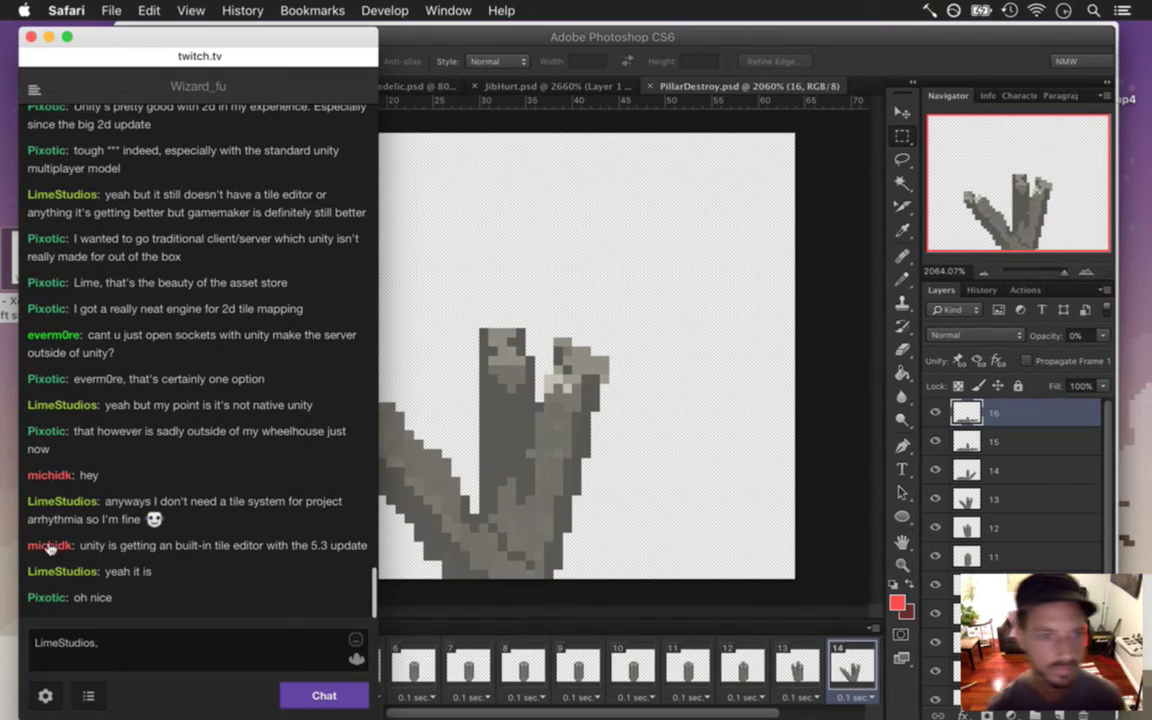
pyautogui.moveTo(123, 501); pyautogui.dragTo(133, 519)
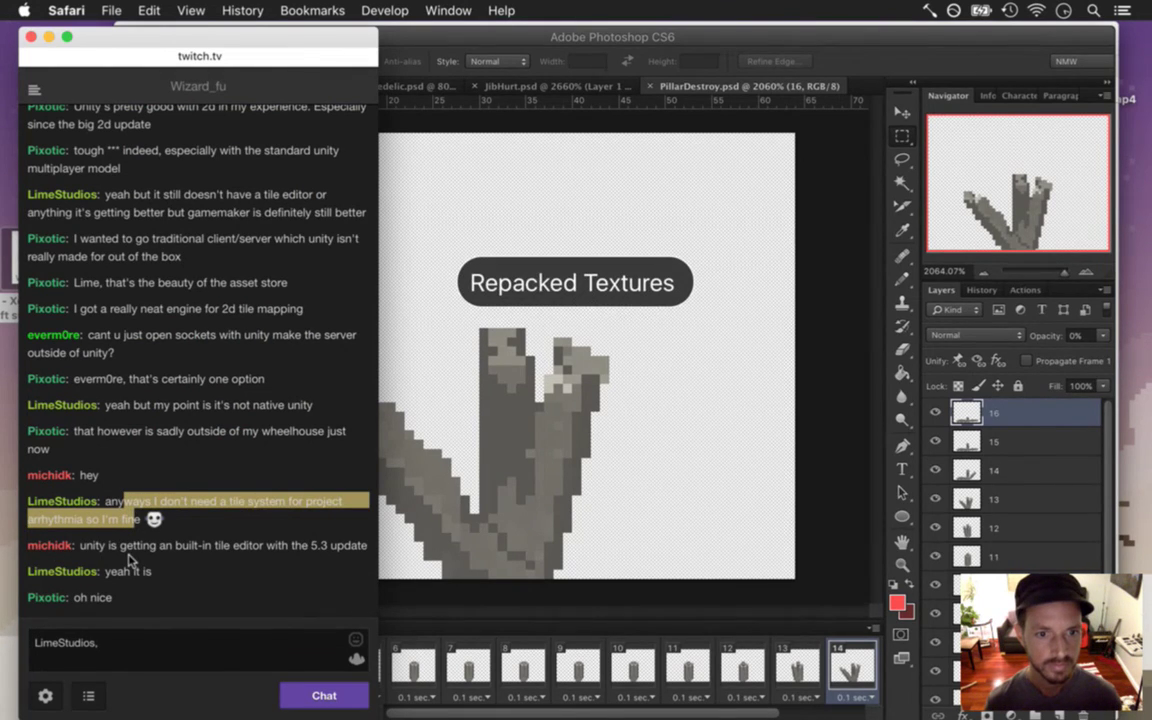
pyautogui.moveTo(107, 548); pyautogui.dragTo(321, 514)
pyautogui.moveTo(322, 513); pyautogui.dragTo(329, 509)
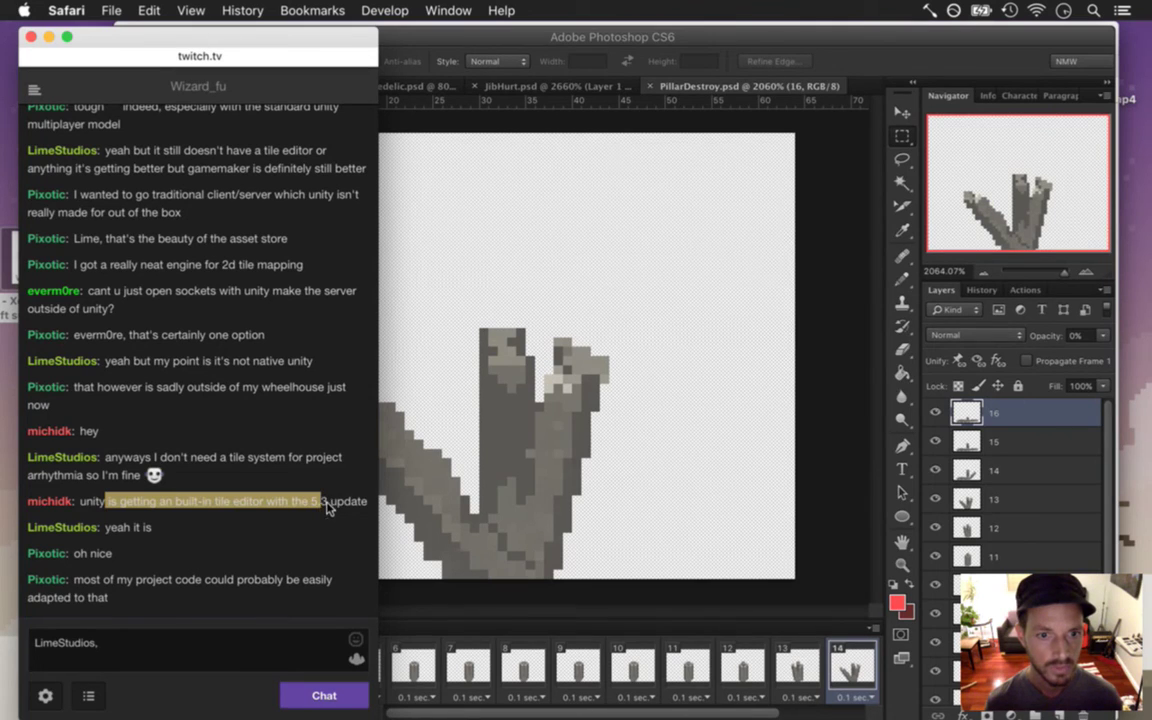
pyautogui.click(327, 508)
pyautogui.moveTo(214, 506); pyautogui.dragTo(253, 509)
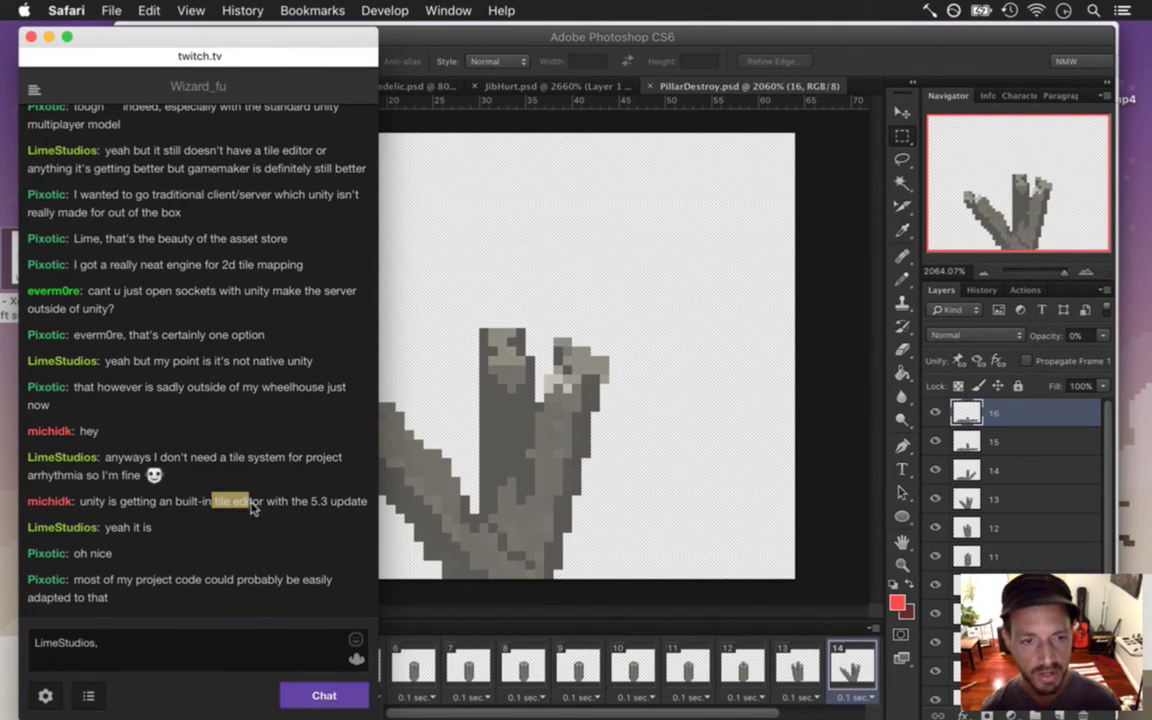
pyautogui.moveTo(253, 509); pyautogui.dragTo(253, 509)
pyautogui.click(214, 533)
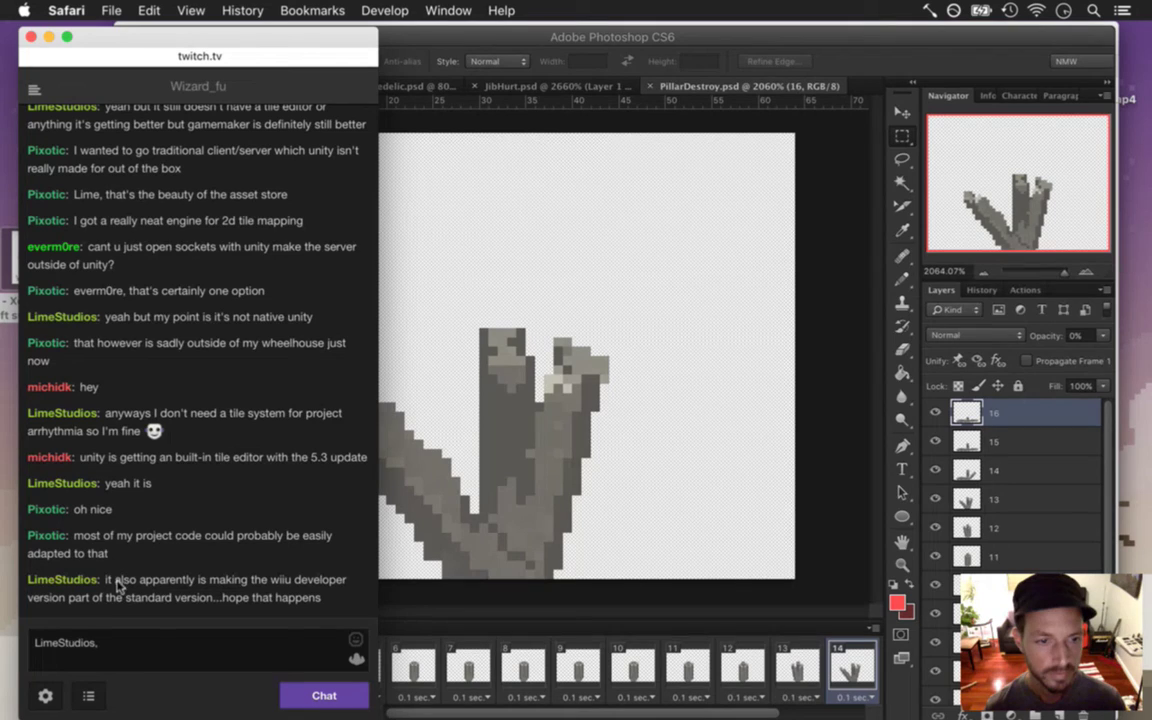
# Read the chat messages about Unity's Wii U developer version and procedural room and hallway placement.
pyautogui.moveTo(115, 583)
pyautogui.mouseDown()
pyautogui.moveTo(288, 599)
pyautogui.moveTo(110, 582)
pyautogui.mouseUp()
pyautogui.click(295, 605)
pyautogui.click(112, 583)
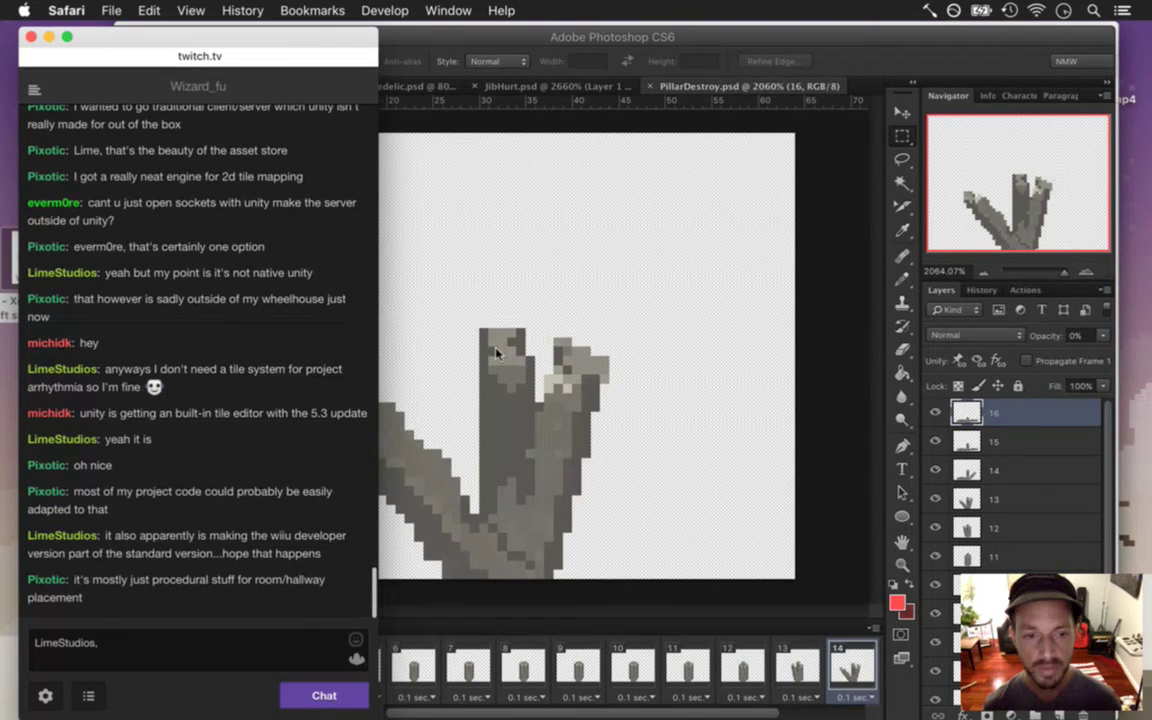
pyautogui.moveTo(142, 537); pyautogui.dragTo(254, 597)
pyautogui.click(211, 604)
pyautogui.click(254, 597)
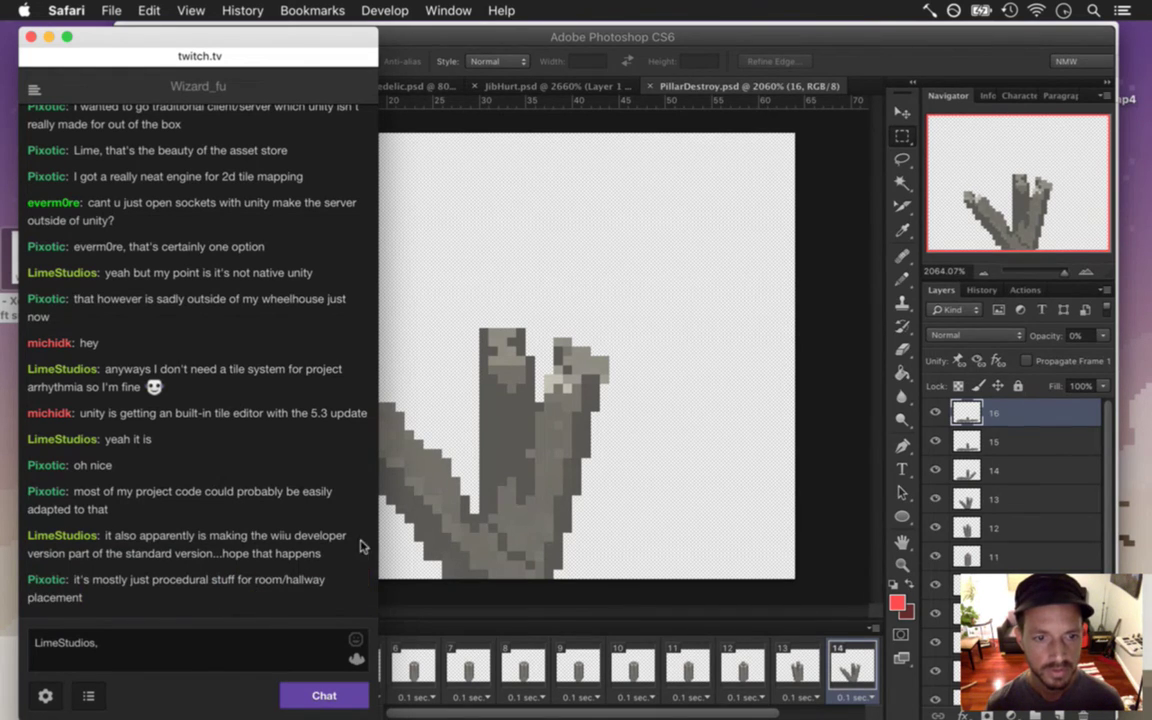
# Switch to Xcode and examine the bomb damage-mask code in AISystem.cpp and the bombablePillar entry in World.txt.
pyautogui.press('super+Tab')
pyautogui.press('super+Tab')
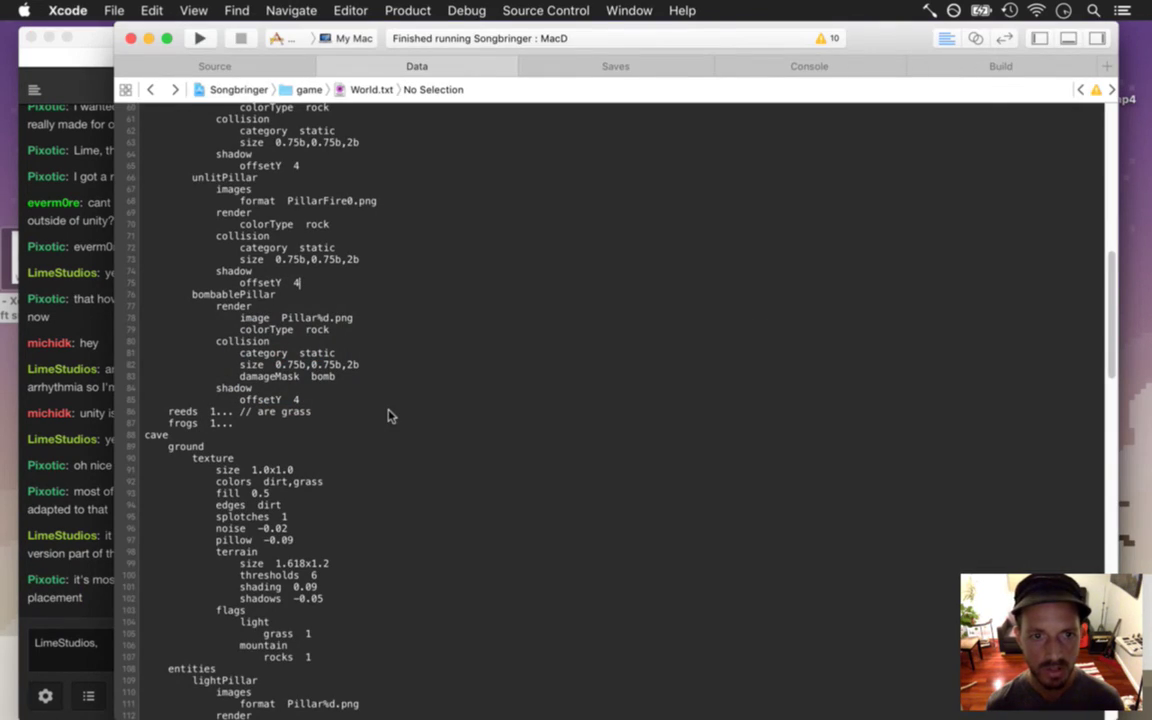
pyautogui.click(250, 68)
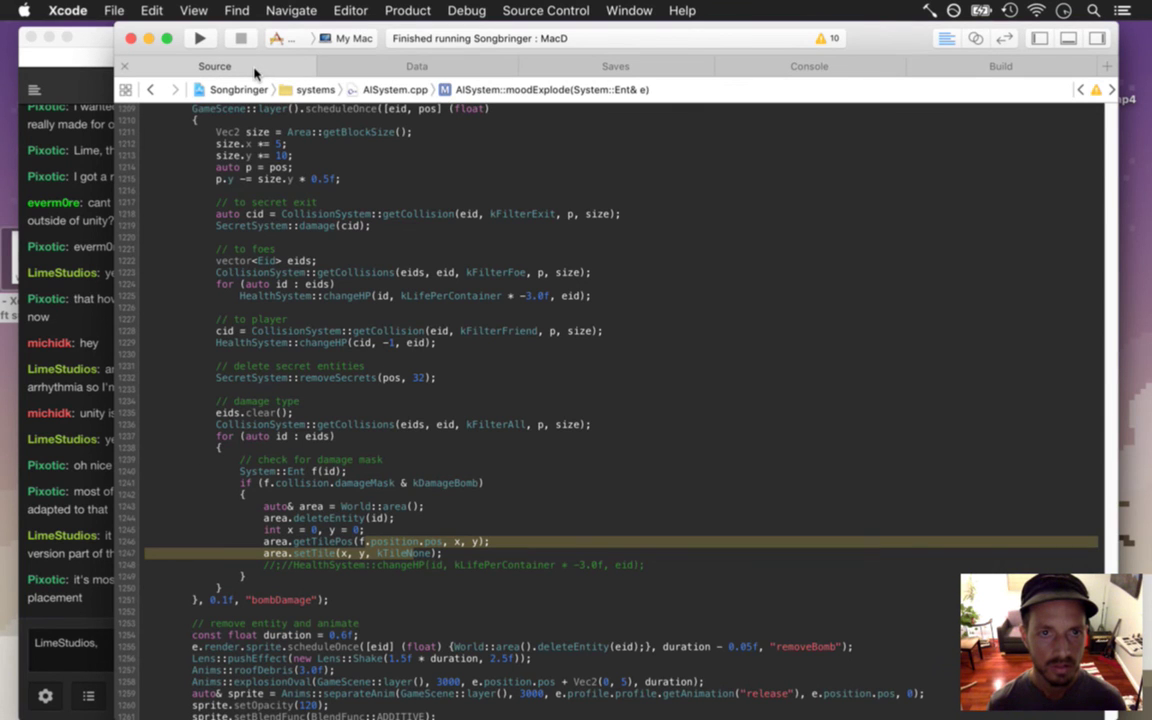
pyautogui.click(393, 532)
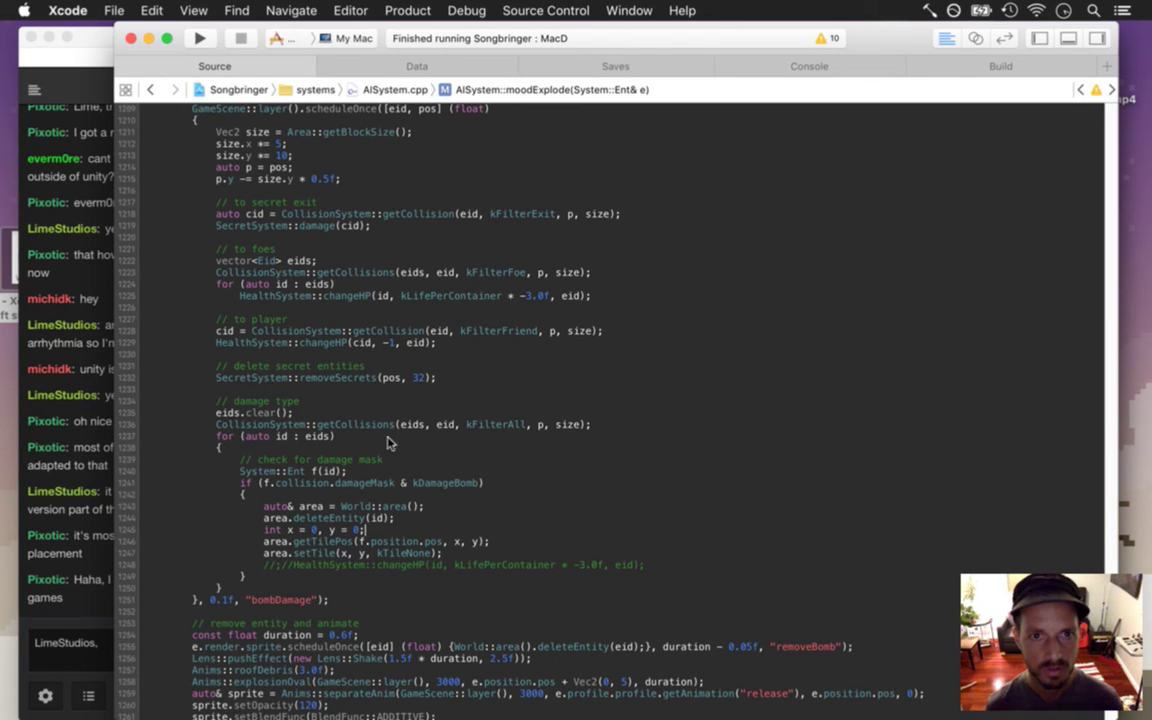
pyautogui.click(438, 65)
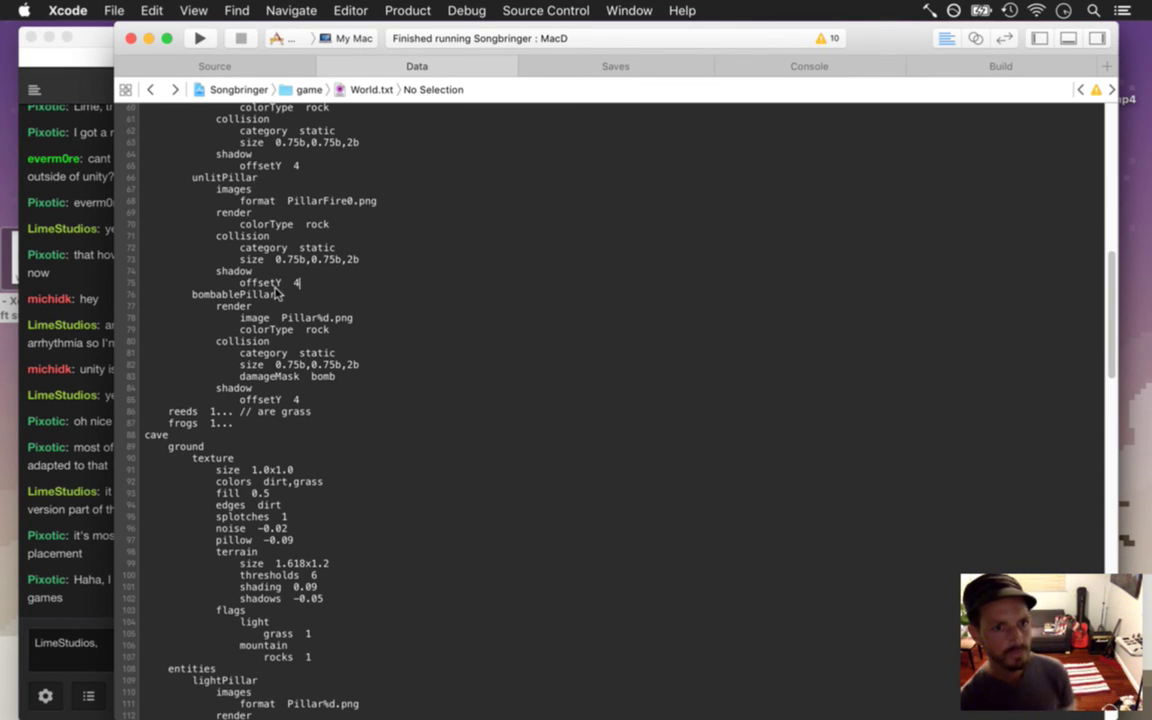
pyautogui.moveTo(256, 306); pyautogui.dragTo(340, 342)
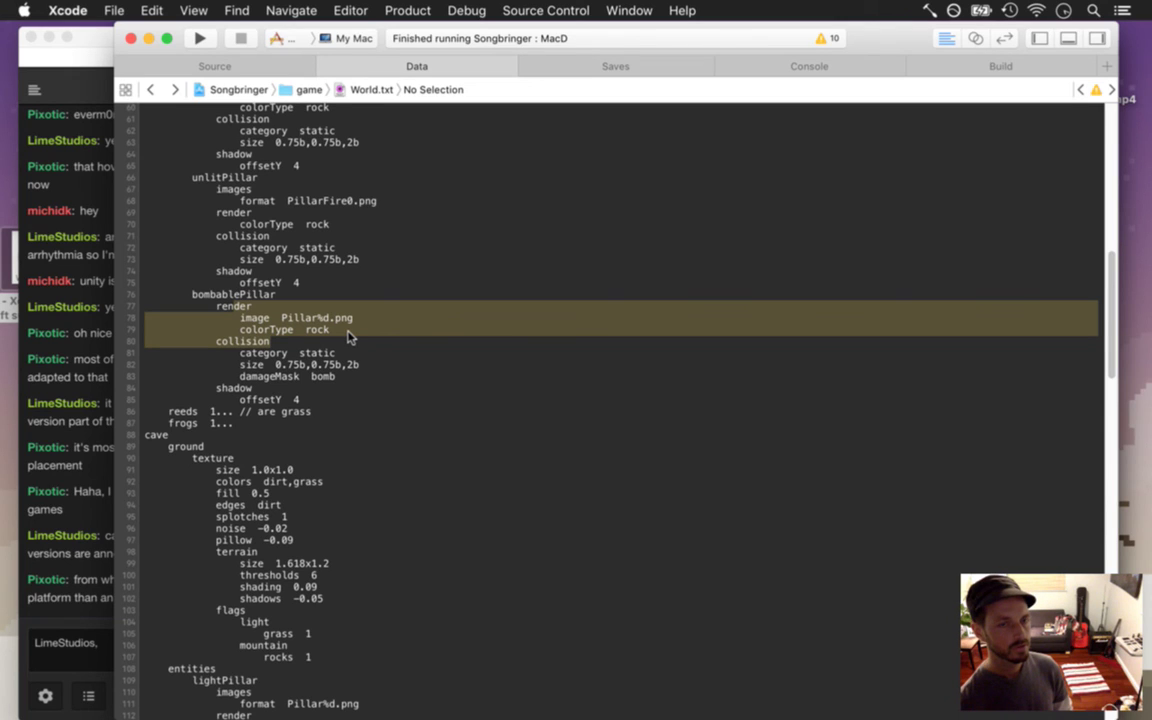
pyautogui.click(281, 305)
pyautogui.moveTo(204, 295); pyautogui.dragTo(300, 357)
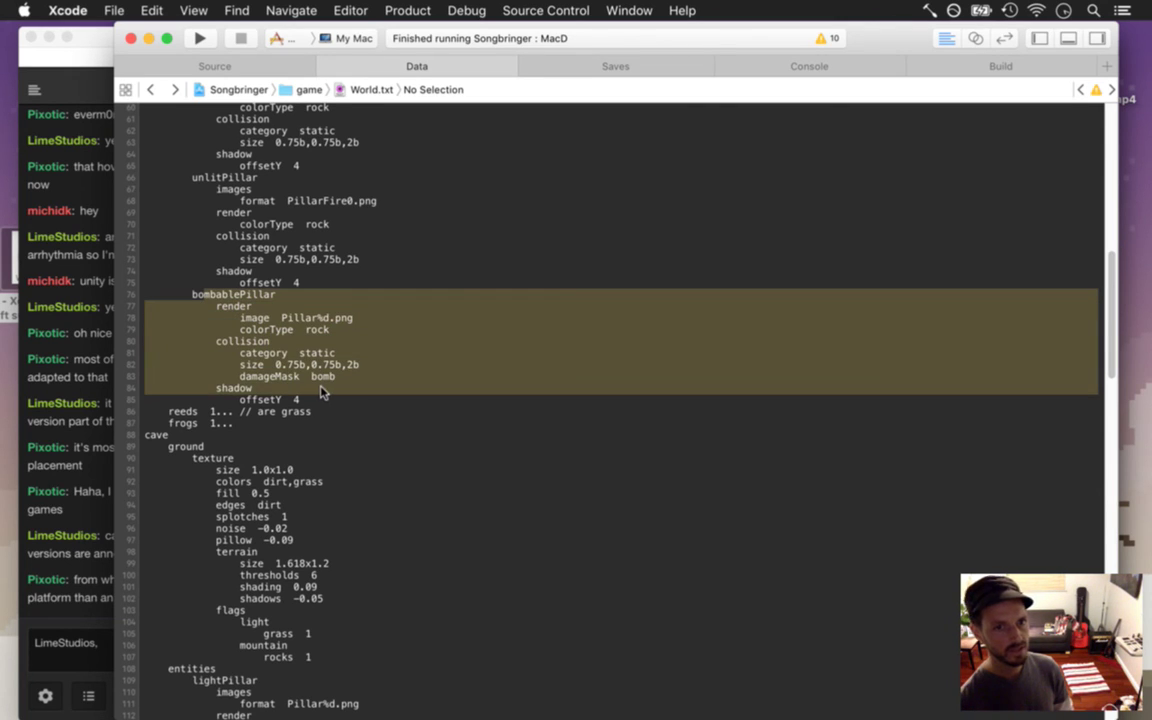
pyautogui.click(322, 388)
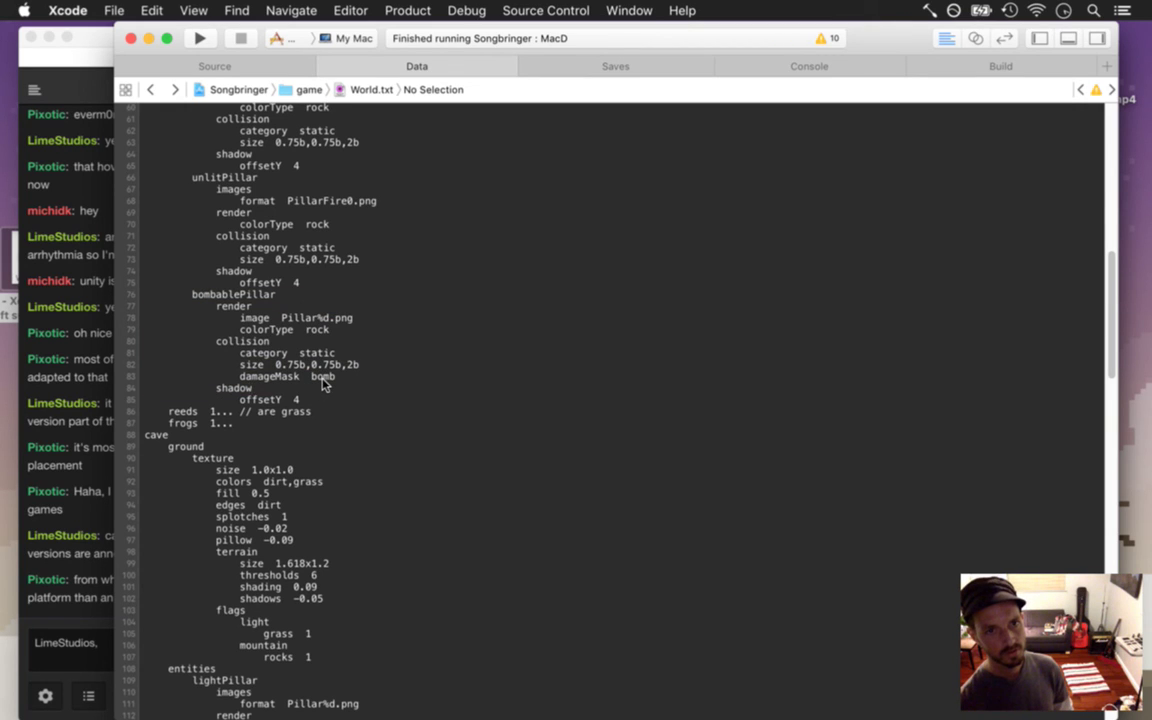